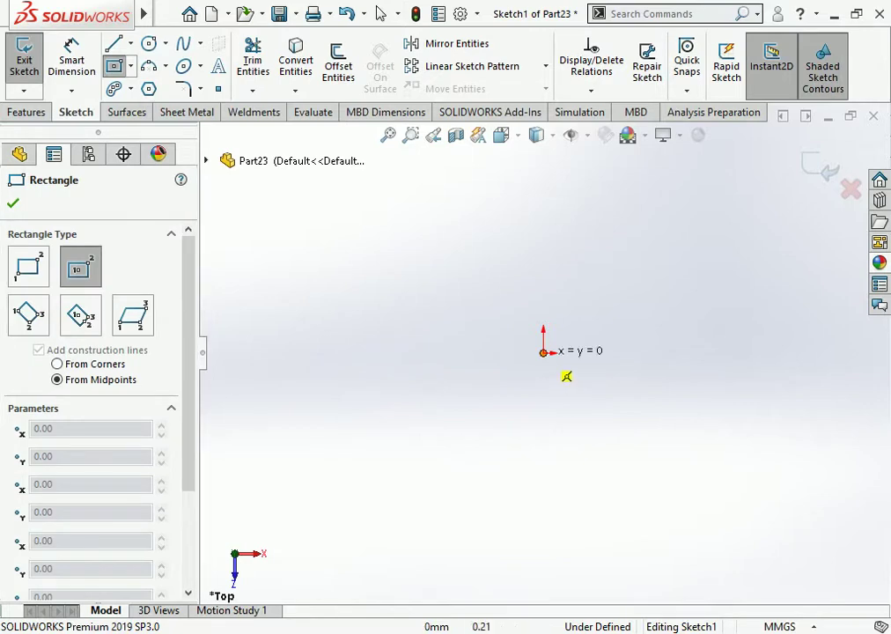
Draw a center rectangle at the origin on the Top Plane and set its width to 250 mm
{"action": "left_click", "coordinate": [742, 184]}
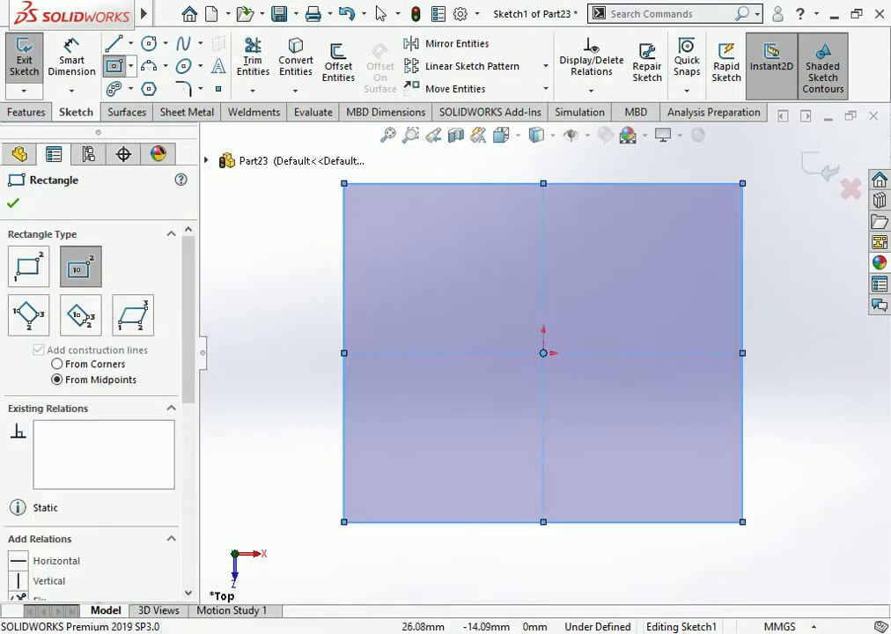
{"action": "scroll", "coordinate": [597, 377], "scroll_direction": "up", "scroll_amount": 4}
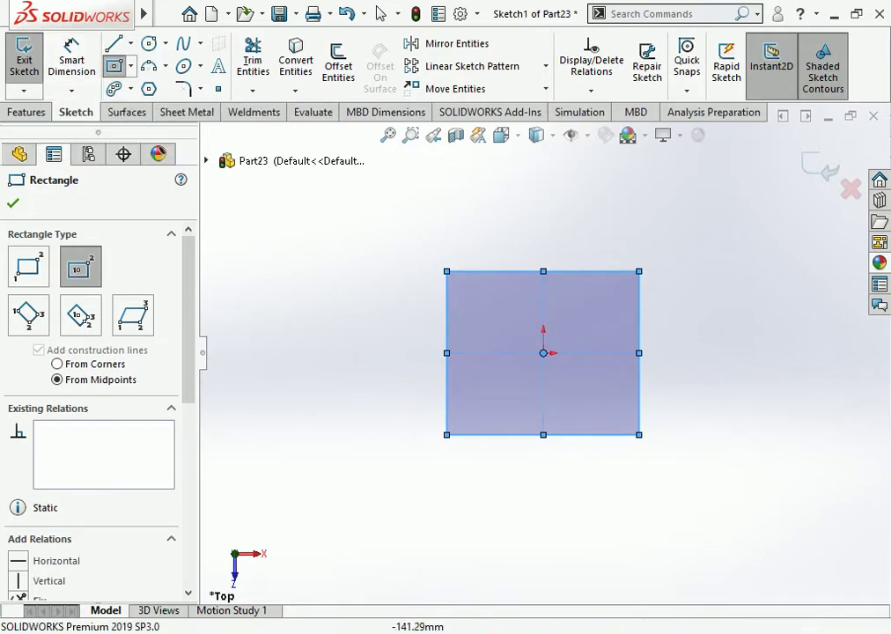
{"action": "left_click", "coordinate": [71, 60]}
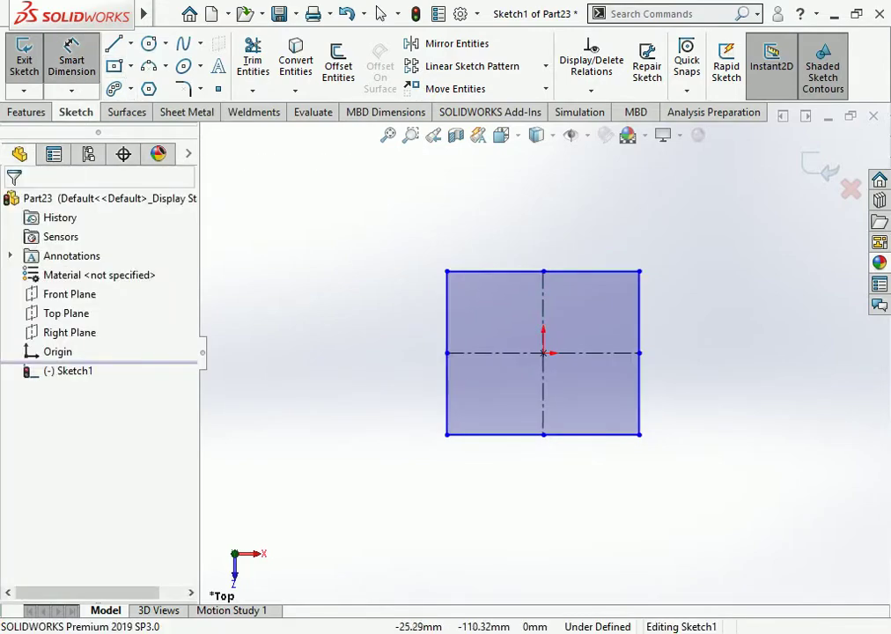
{"action": "left_click", "coordinate": [505, 435]}
{"action": "left_click", "coordinate": [559, 492]}
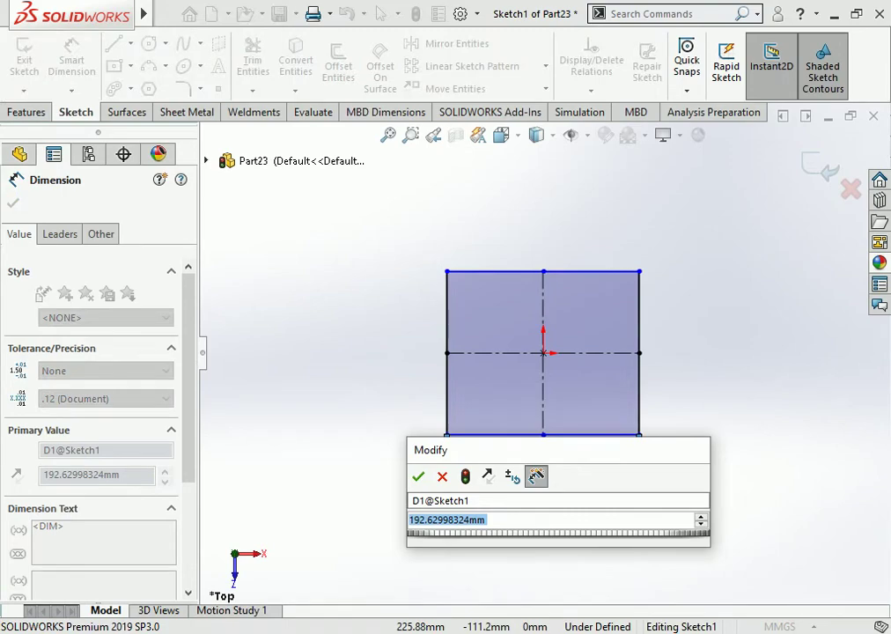
{"action": "type", "text": "250"}
{"action": "key", "text": "Return"}
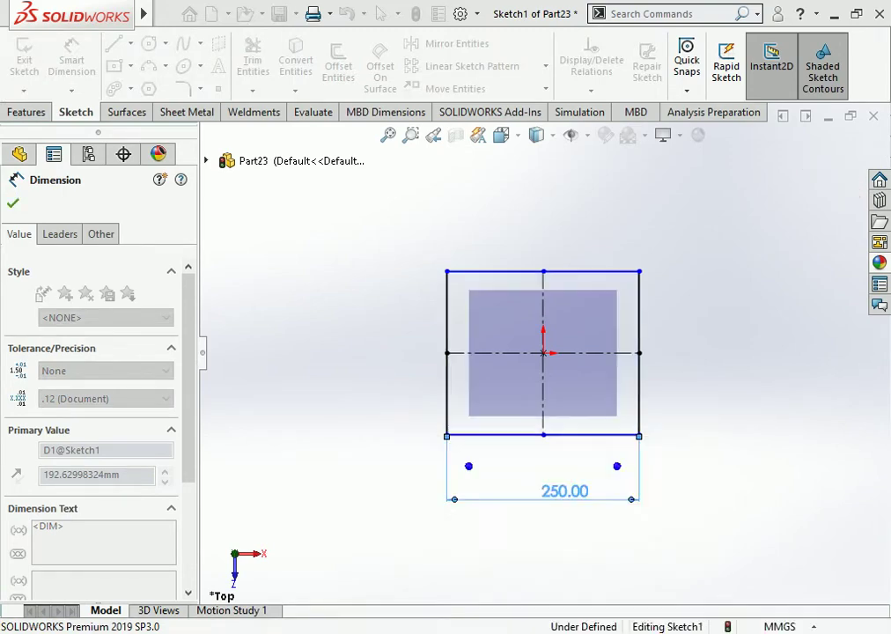
Set the rectangle's height to 200 mm and finish the sketch
{"action": "left_click", "coordinate": [640, 385]}
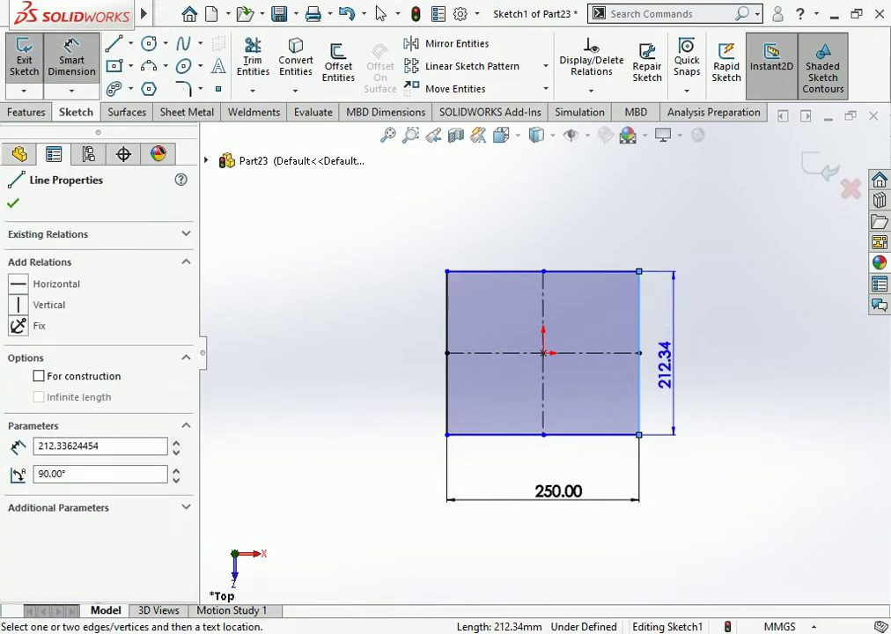
{"action": "left_click", "coordinate": [674, 349]}
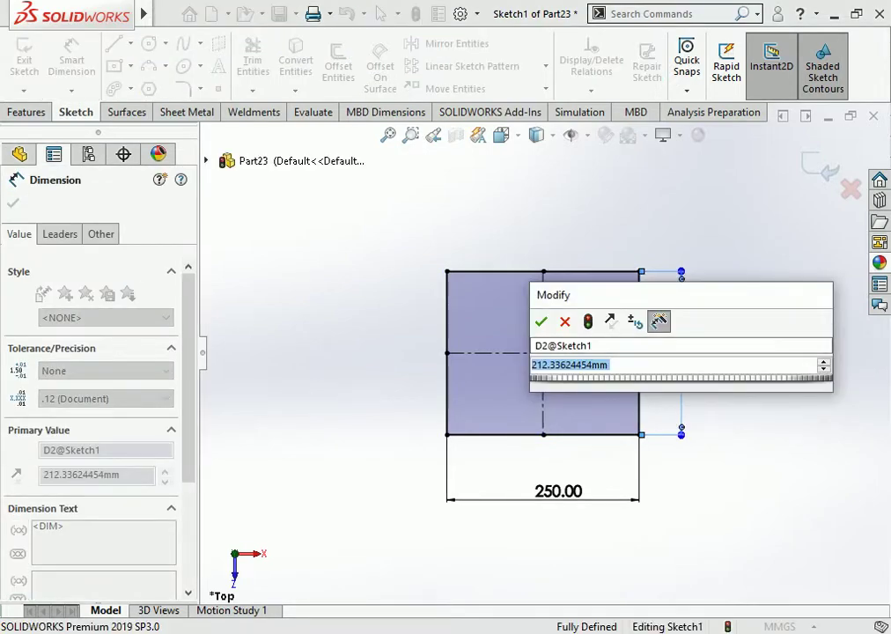
{"action": "type", "text": "200"}
{"action": "key", "text": "Return"}
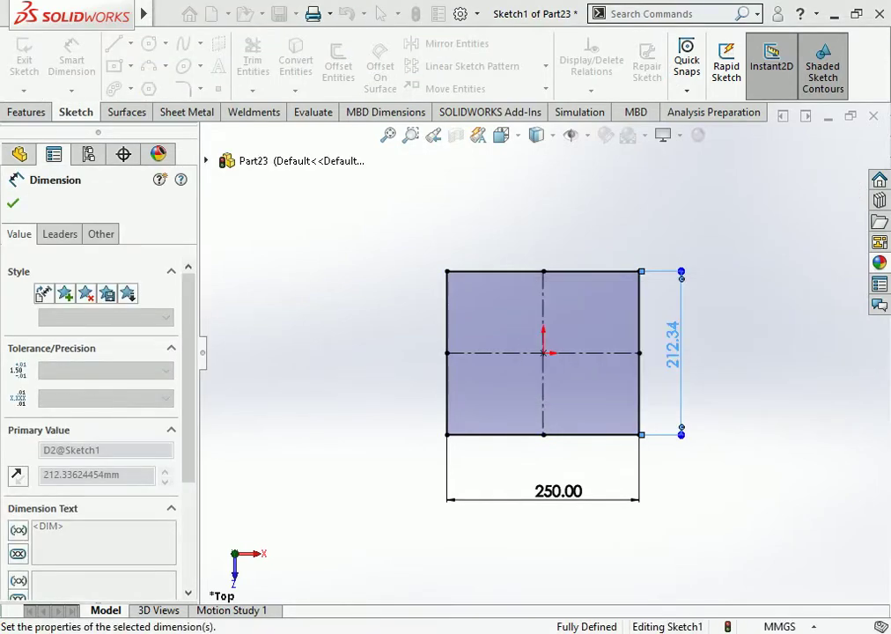
{"action": "left_click", "coordinate": [750, 373]}
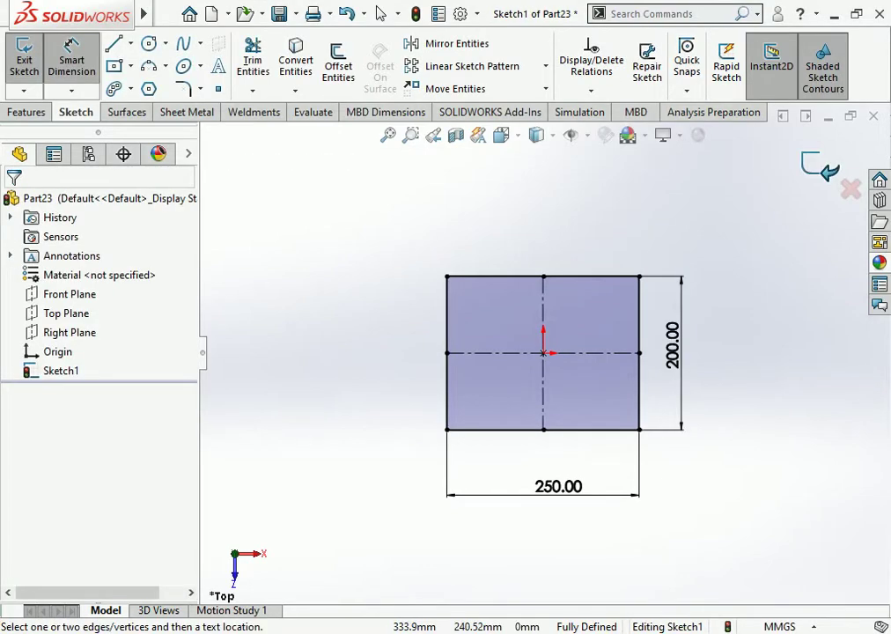
{"action": "left_click", "coordinate": [821, 166]}
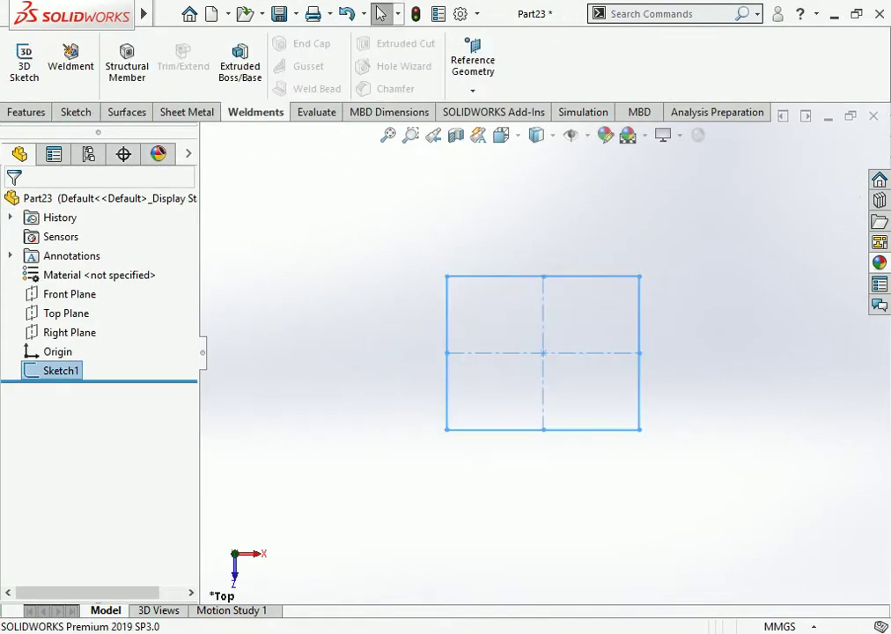
{"action": "scroll", "coordinate": [543, 353], "scroll_direction": "up", "scroll_amount": 1}
{"action": "scroll", "coordinate": [543, 353], "scroll_direction": "up", "scroll_amount": 2}
{"action": "key", "text": "Escape"}
Create a reference plane offset 800 mm from the Right Plane, flipped toward the negative X side
{"action": "middle_click_drag", "start_coordinate": [546, 406], "coordinate": [522, 295]}
{"action": "scroll", "coordinate": [543, 353], "scroll_direction": "up", "scroll_amount": 1}
{"action": "scroll", "coordinate": [544, 353], "scroll_direction": "up", "scroll_amount": 3}
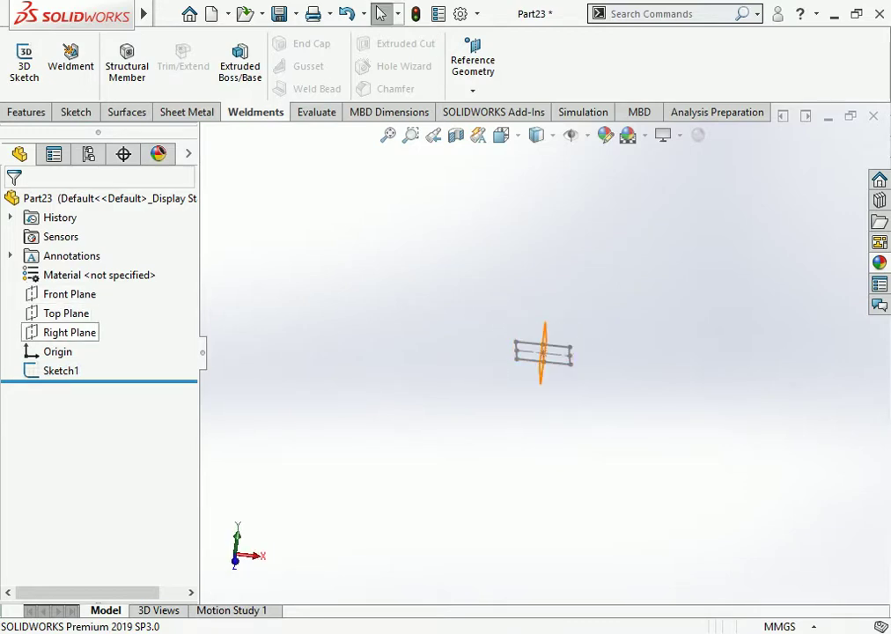
{"action": "left_click", "coordinate": [70, 332]}
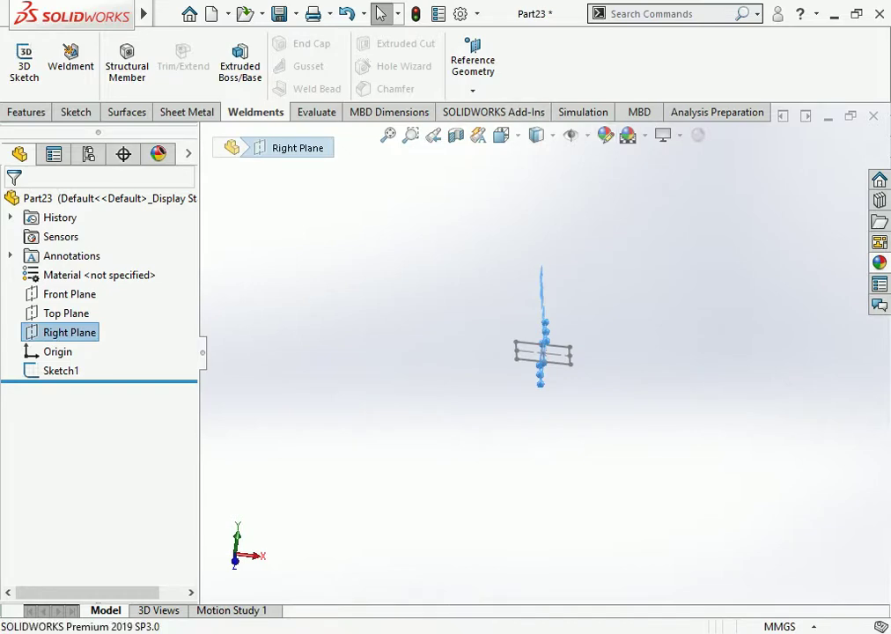
{"action": "left_click", "coordinate": [504, 136]}
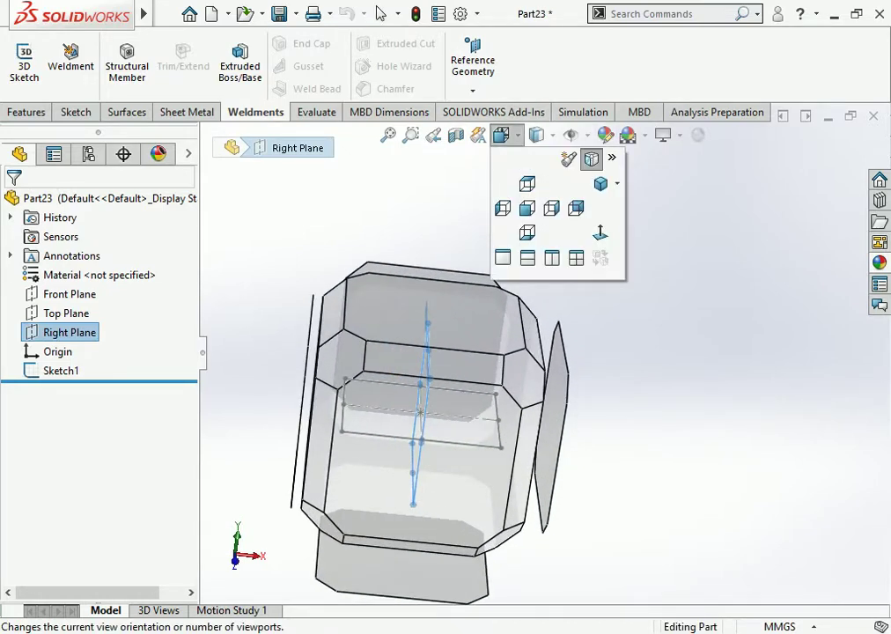
{"action": "key", "text": "Escape"}
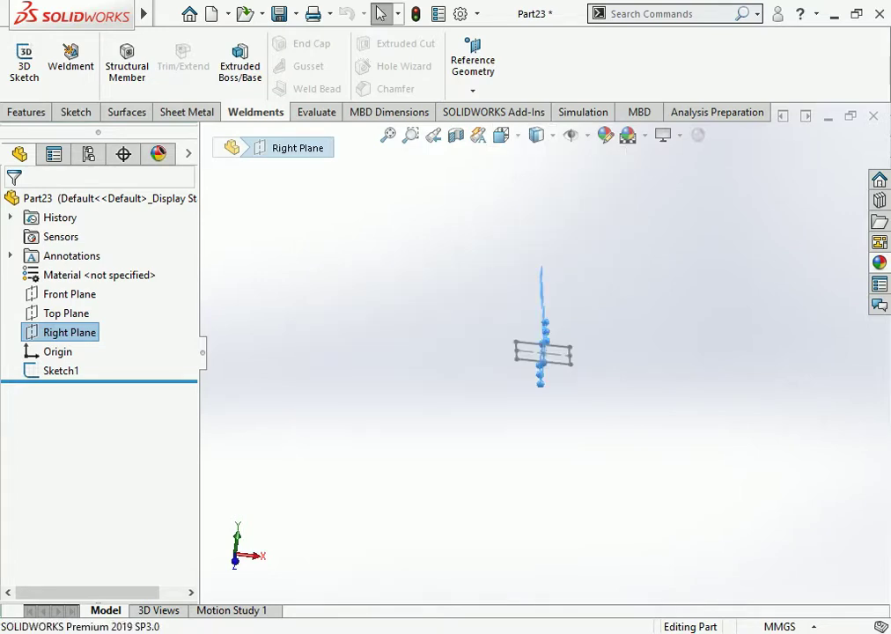
{"action": "mouse_move", "coordinate": [542, 379]}
{"action": "middle_mouse_down"}
{"action": "mouse_move", "coordinate": [542, 347]}
{"action": "mouse_move", "coordinate": [547, 377]}
{"action": "middle_mouse_up"}
{"action": "scroll", "coordinate": [543, 347], "scroll_direction": "down", "scroll_amount": 8}
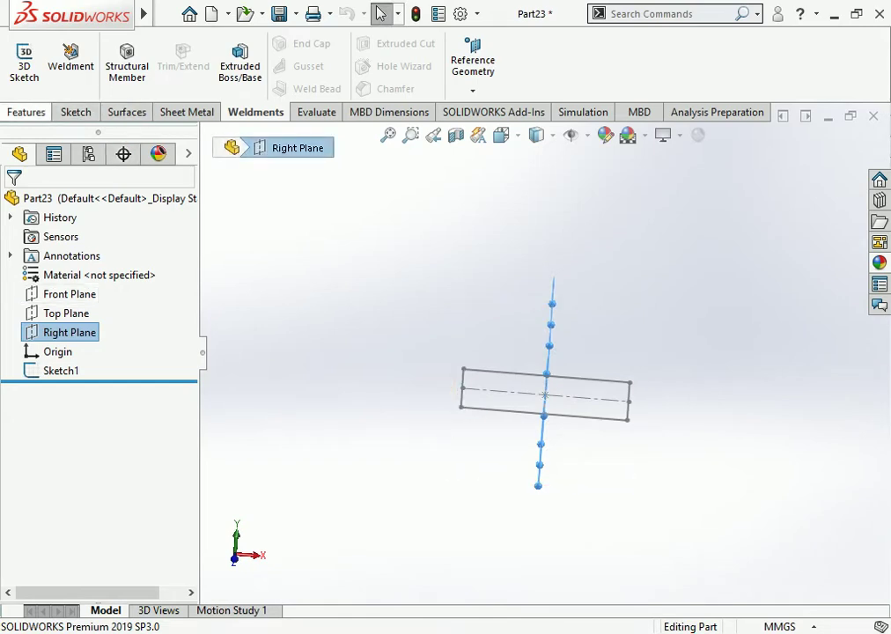
{"action": "left_click", "coordinate": [27, 112]}
{"action": "left_click", "coordinate": [696, 63]}
{"action": "left_click", "coordinate": [710, 111]}
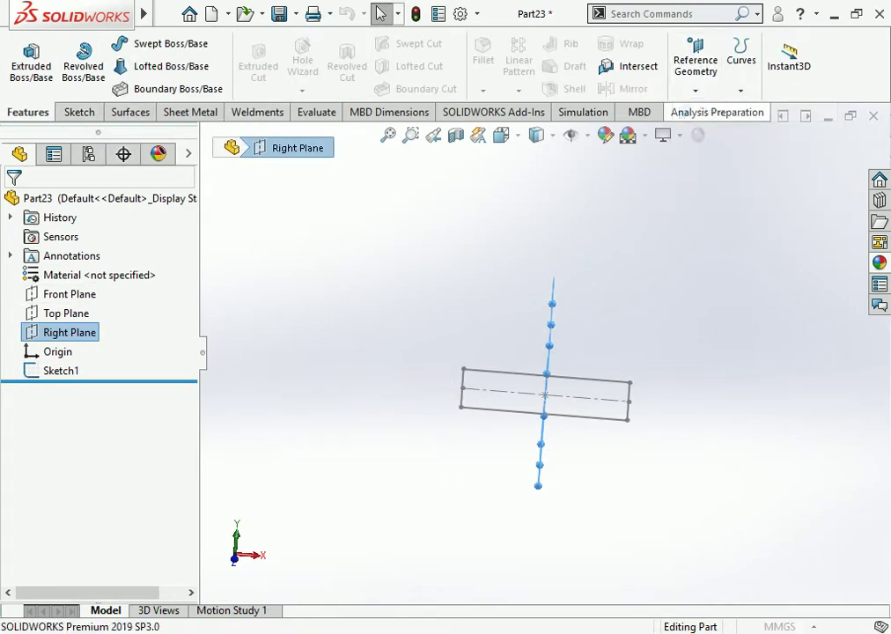
{"action": "scroll", "coordinate": [542, 354], "scroll_direction": "up", "scroll_amount": 4}
{"action": "mouse_move", "coordinate": [543, 354]}
{"action": "middle_mouse_down"}
{"action": "mouse_move", "coordinate": [540, 328]}
{"action": "mouse_move", "coordinate": [533, 374]}
{"action": "mouse_move", "coordinate": [548, 330]}
{"action": "mouse_move", "coordinate": [544, 379]}
{"action": "middle_mouse_up"}
{"action": "scroll", "coordinate": [543, 379], "scroll_direction": "down", "scroll_amount": 3}
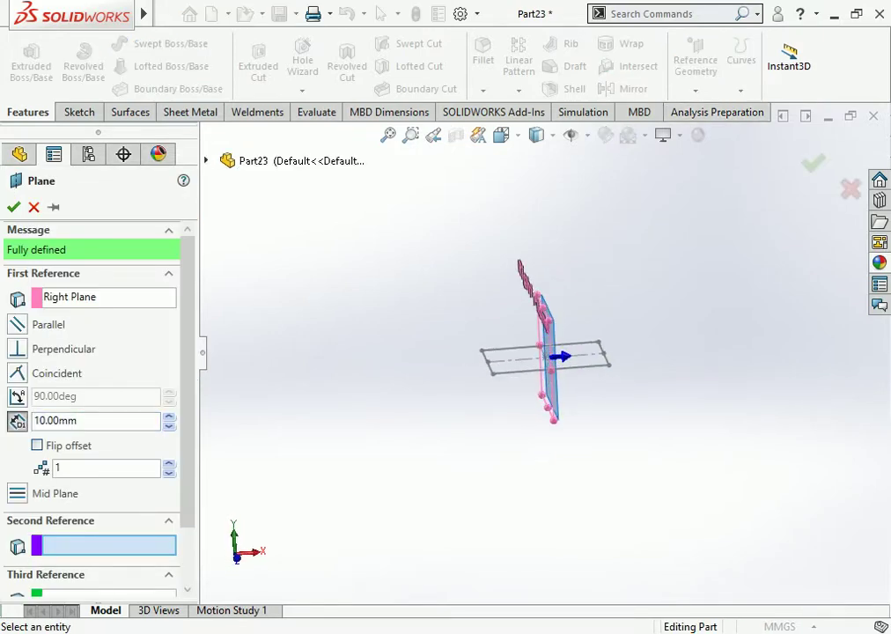
{"action": "double_click", "coordinate": [58, 421]}
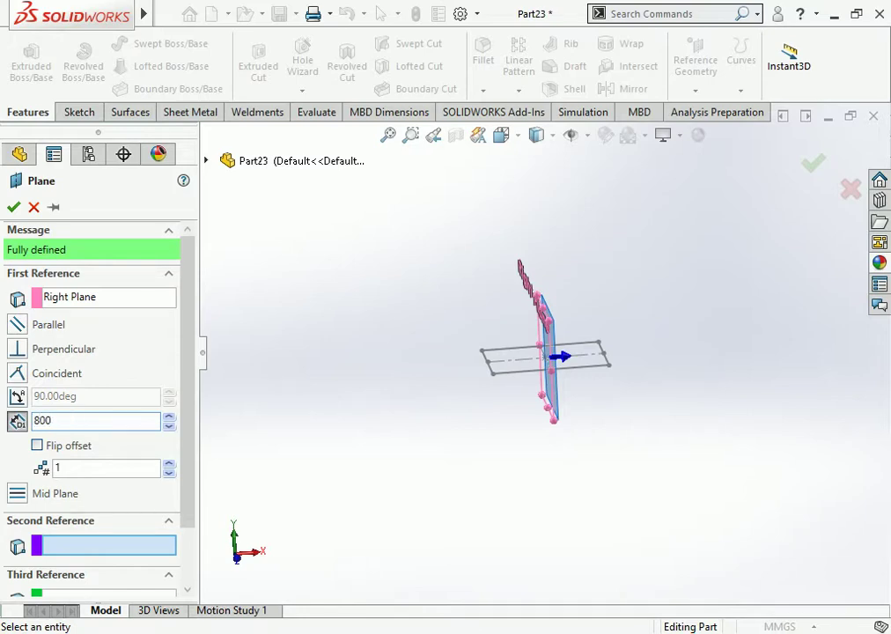
{"action": "key", "text": "Return"}
{"action": "scroll", "coordinate": [544, 355], "scroll_direction": "up", "scroll_amount": 5}
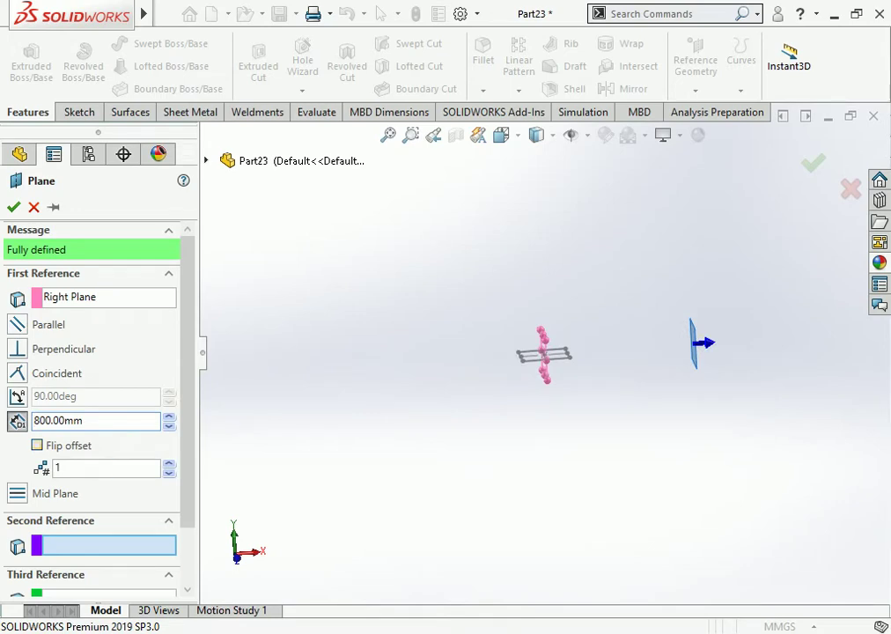
{"action": "left_click", "coordinate": [37, 445]}
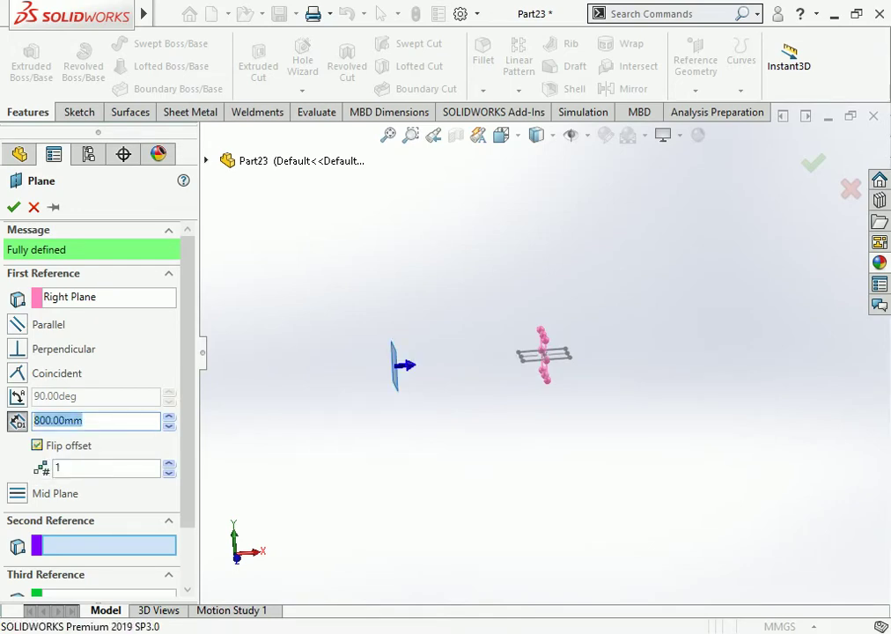
{"action": "left_click", "coordinate": [13, 207]}
{"action": "scroll", "coordinate": [383, 373], "scroll_direction": "down", "scroll_amount": 6}
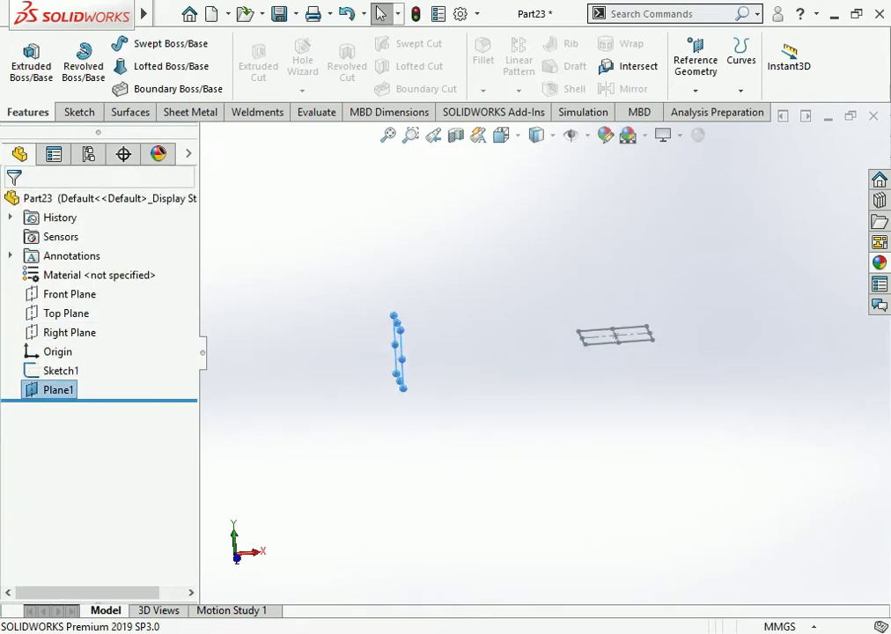
Start a new sketch on the offset plane, viewed normal to it
{"action": "right_click", "coordinate": [409, 280]}
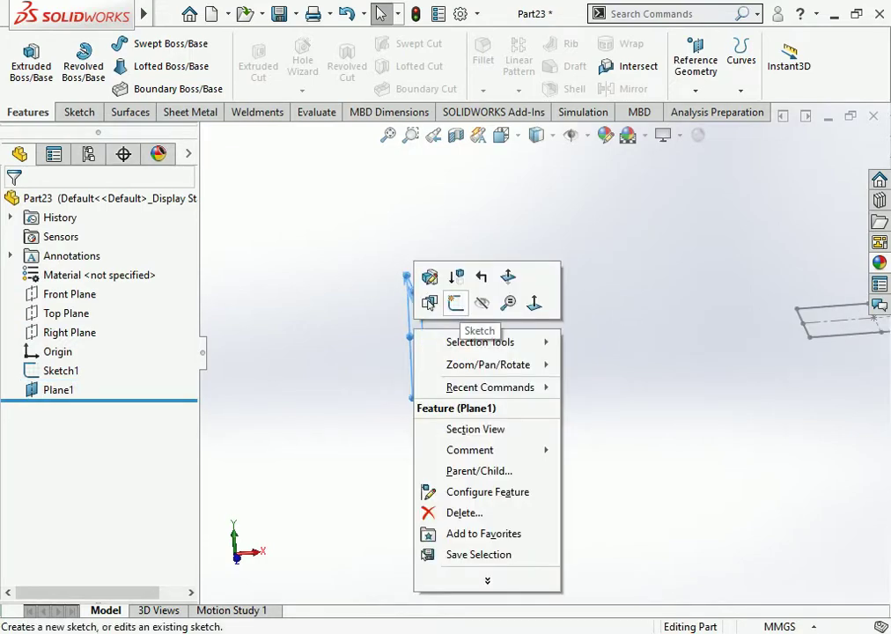
{"action": "left_click", "coordinate": [457, 303]}
{"action": "left_click", "coordinate": [504, 135]}
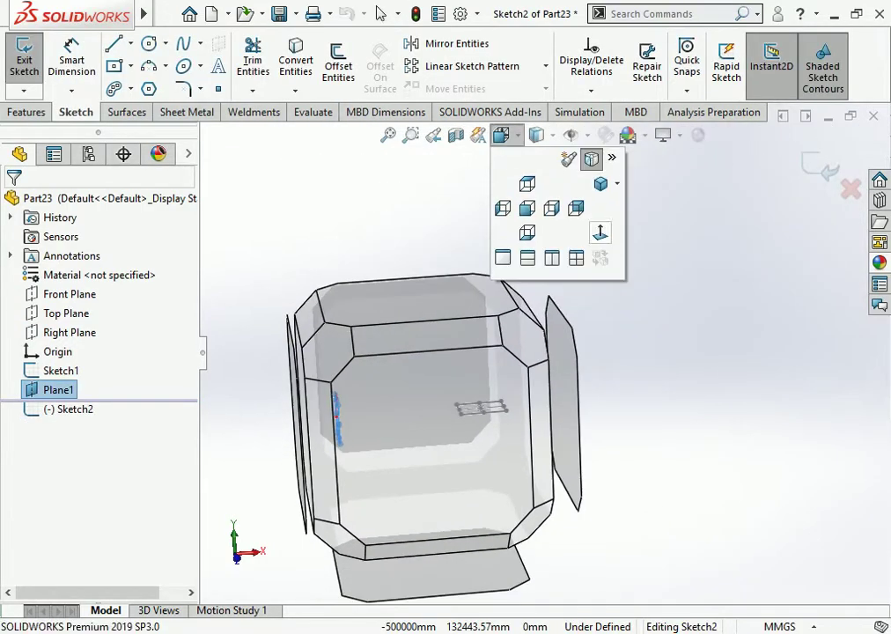
{"action": "left_click", "coordinate": [601, 232]}
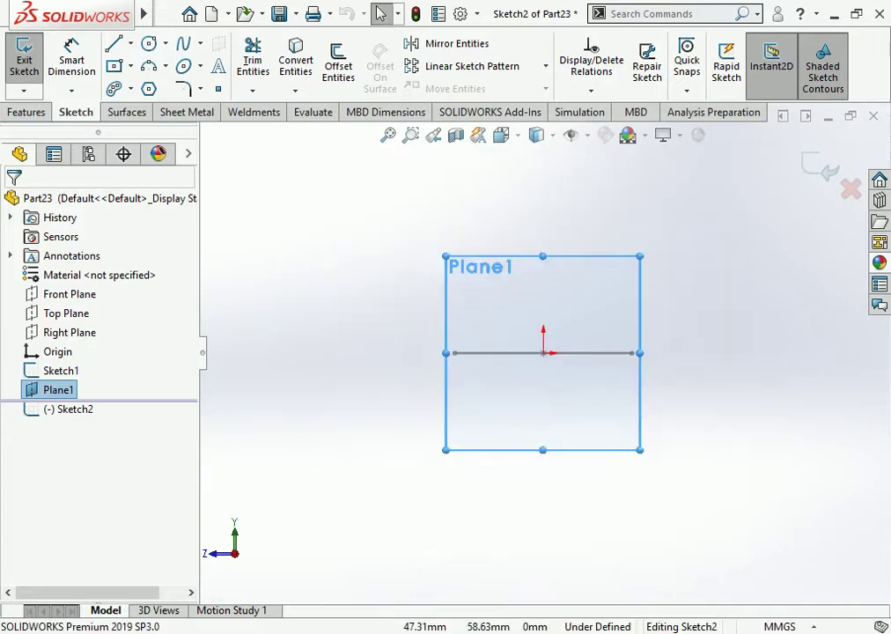
{"action": "scroll", "coordinate": [559, 294], "scroll_direction": "up", "scroll_amount": 6}
{"action": "scroll", "coordinate": [545, 291], "scroll_direction": "down", "scroll_amount": 3}
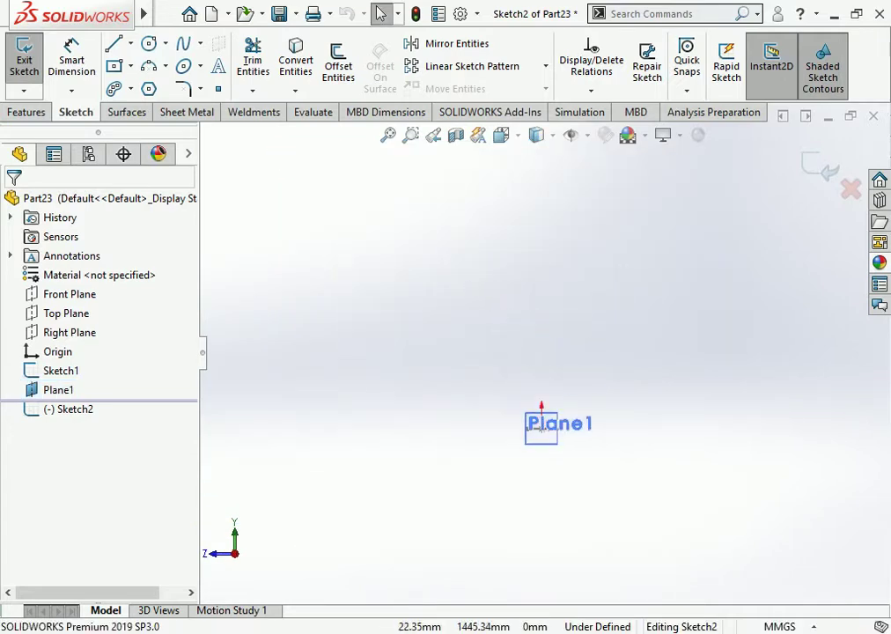
{"action": "scroll", "coordinate": [542, 292], "scroll_direction": "up", "scroll_amount": 2}
{"action": "scroll", "coordinate": [542, 292], "scroll_direction": "down", "scroll_amount": 2}
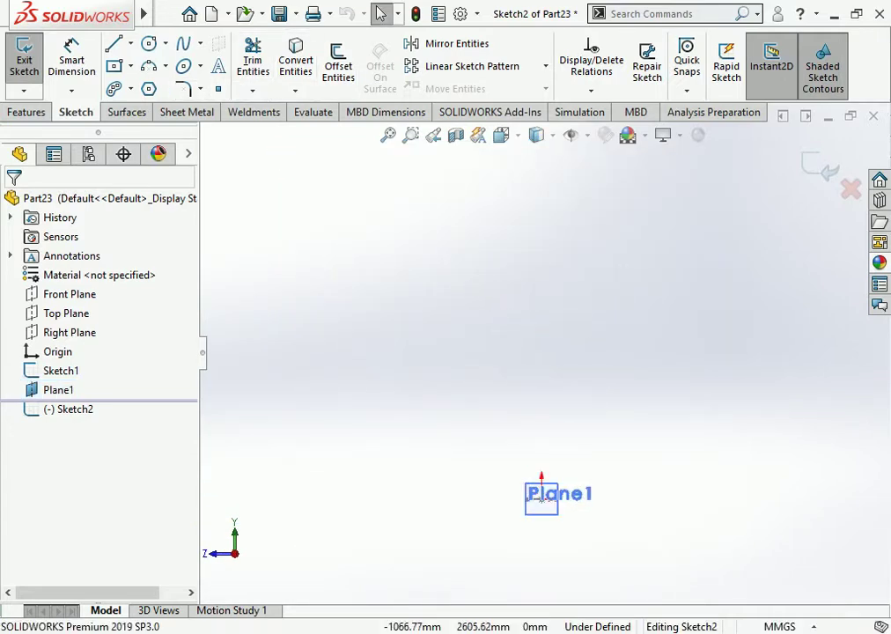
Draw a vertical centerline about 2000 mm long upward from the origin
{"action": "left_click", "coordinate": [130, 43]}
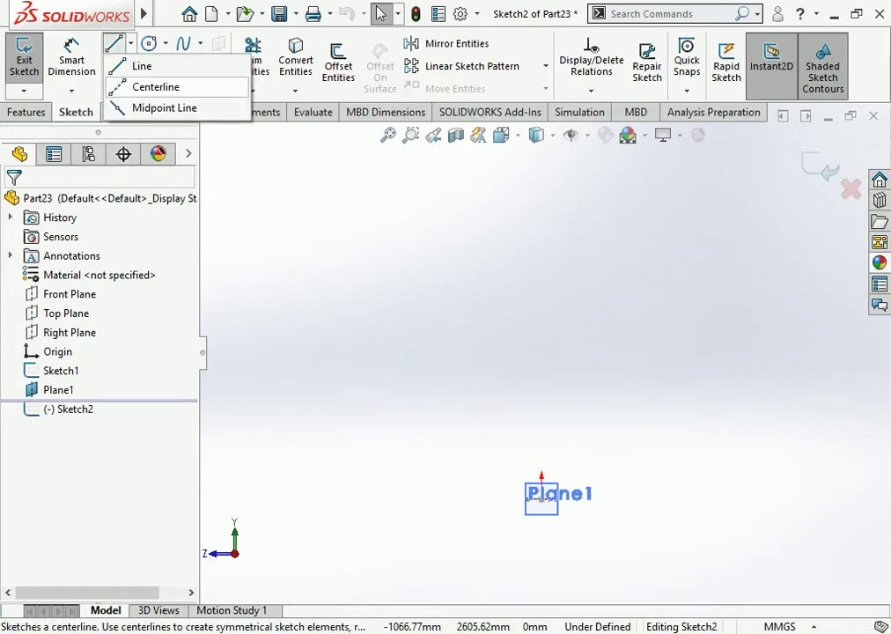
{"action": "left_click", "coordinate": [156, 86]}
{"action": "scroll", "coordinate": [546, 535], "scroll_direction": "down", "scroll_amount": 5}
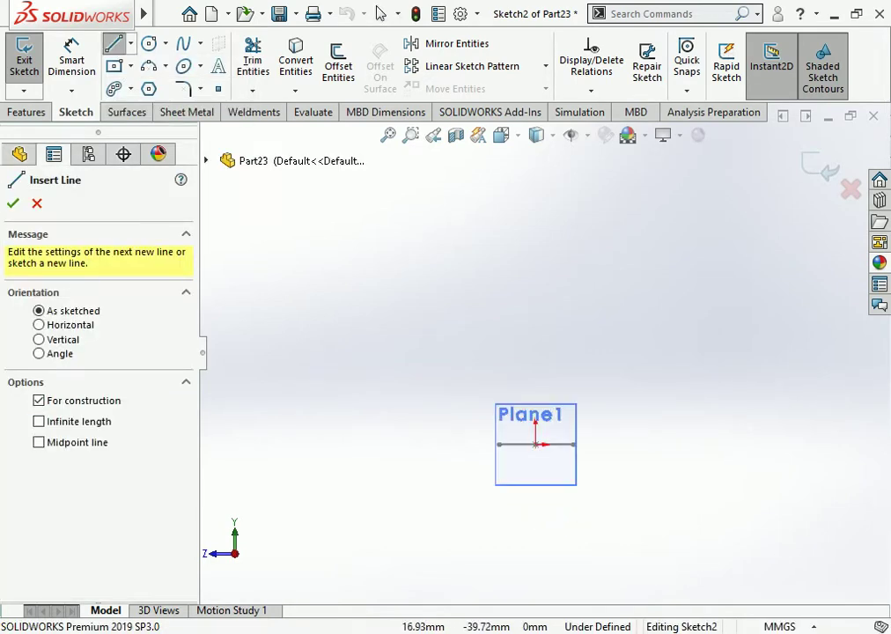
{"action": "left_click", "coordinate": [536, 445]}
{"action": "scroll", "coordinate": [539, 255], "scroll_direction": "up", "scroll_amount": 8}
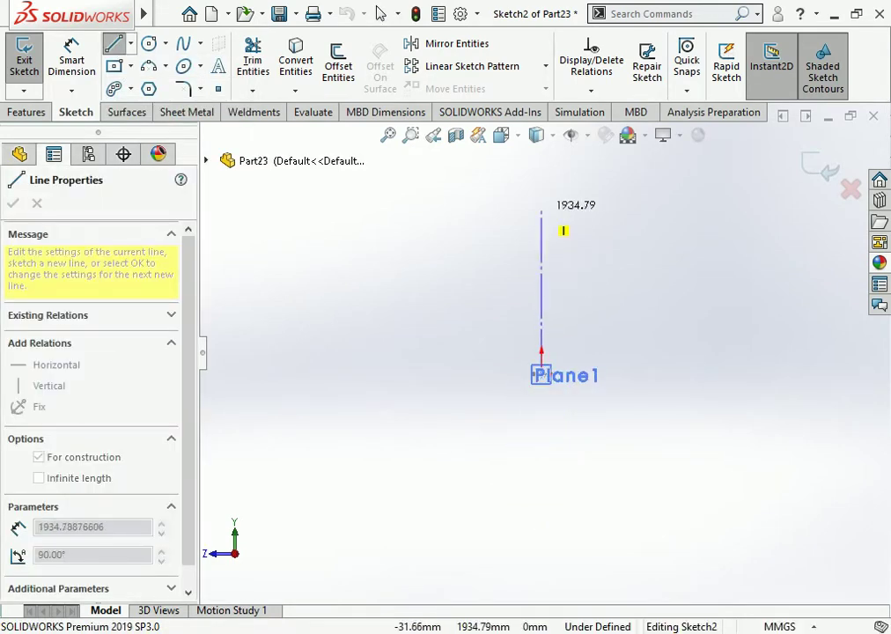
{"action": "left_click", "coordinate": [542, 201]}
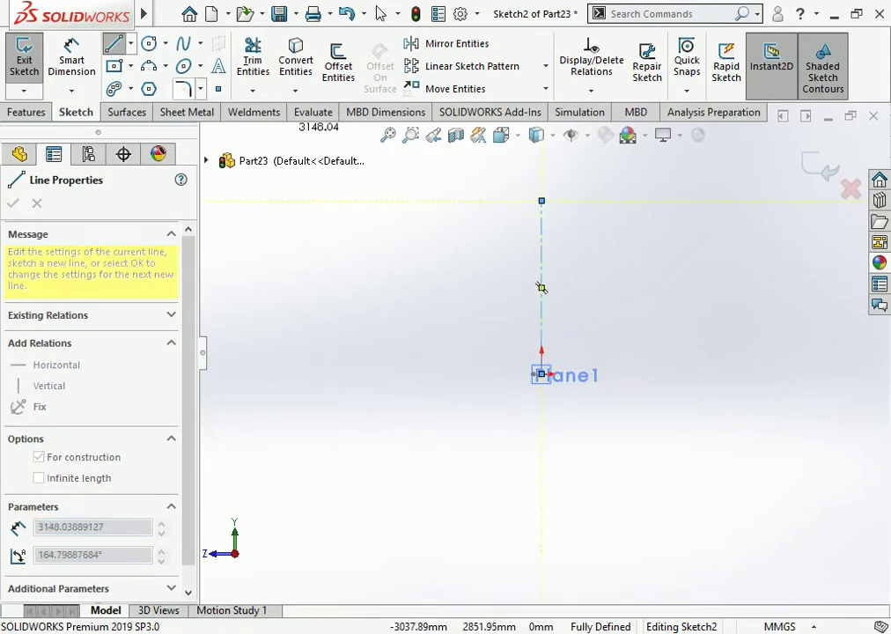
Draw a center rectangle about 217 mm wide, centered on the upper end of the vertical centerline
{"action": "left_click", "coordinate": [115, 66]}
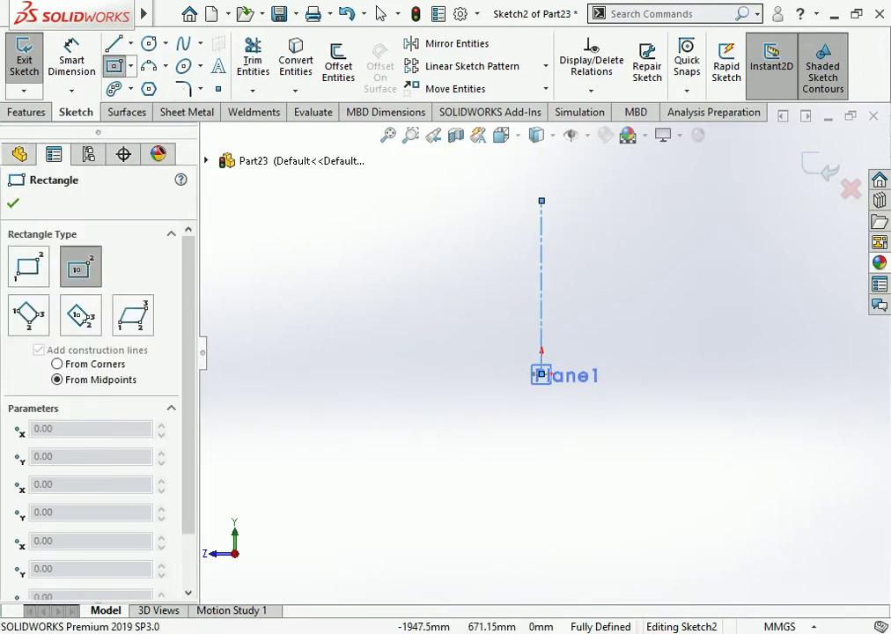
{"action": "scroll", "coordinate": [541, 152], "scroll_direction": "down", "scroll_amount": 1}
{"action": "scroll", "coordinate": [568, 238], "scroll_direction": "down", "scroll_amount": 2}
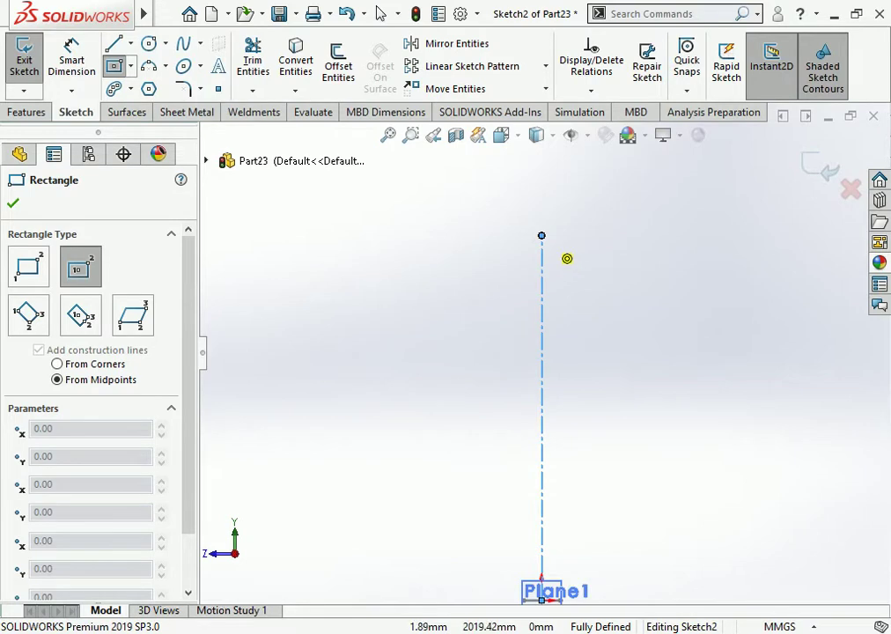
{"action": "left_click", "coordinate": [541, 236]}
{"action": "left_click", "coordinate": [562, 224]}
{"action": "scroll", "coordinate": [502, 214], "scroll_direction": "down", "scroll_amount": 3}
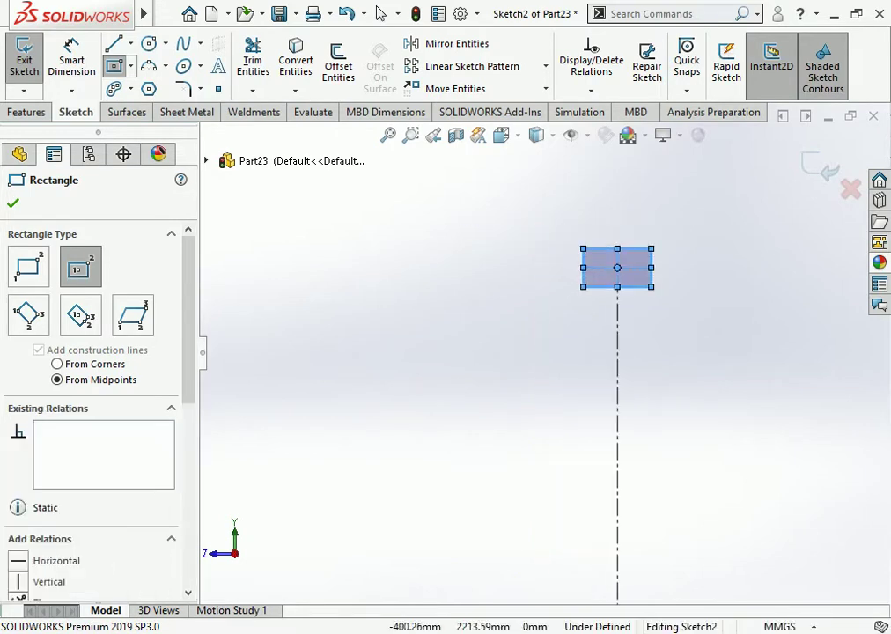
Dimension the width of the rectangle at the centerline's upper end as 150 mm
{"action": "left_click", "coordinate": [72, 62]}
{"action": "scroll", "coordinate": [590, 217], "scroll_direction": "down", "scroll_amount": 3}
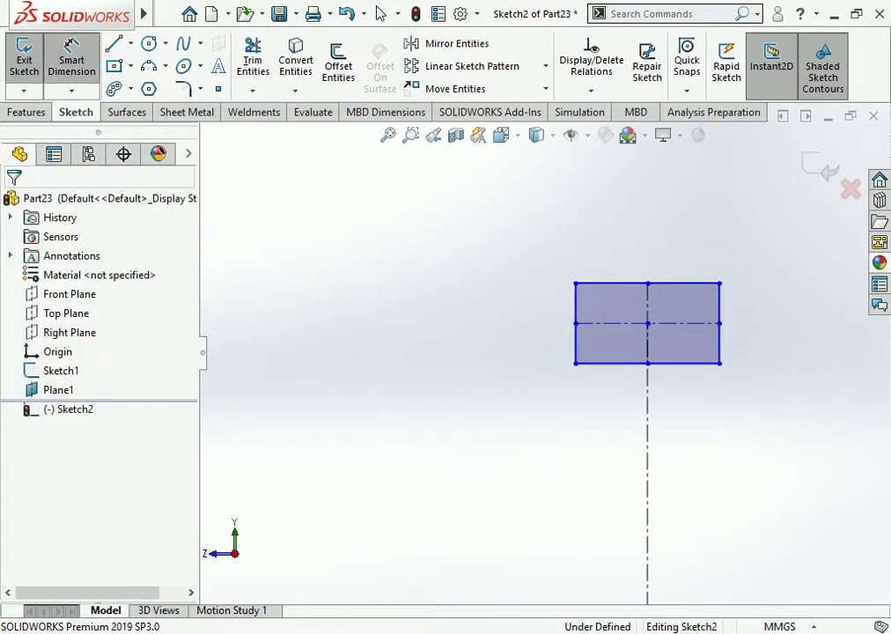
{"action": "left_click", "coordinate": [608, 364]}
{"action": "left_click", "coordinate": [613, 422]}
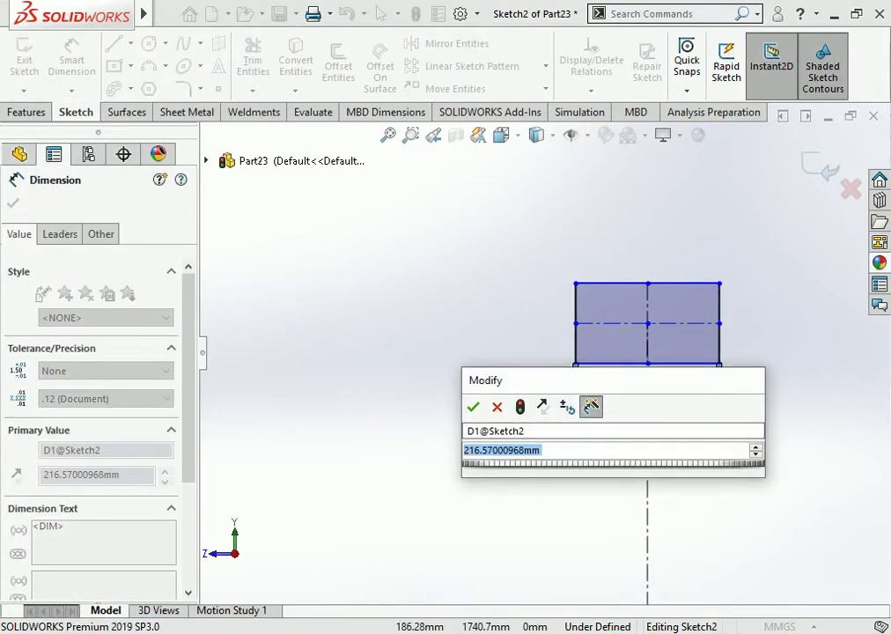
{"action": "type", "text": "150"}
{"action": "key", "text": "Return"}
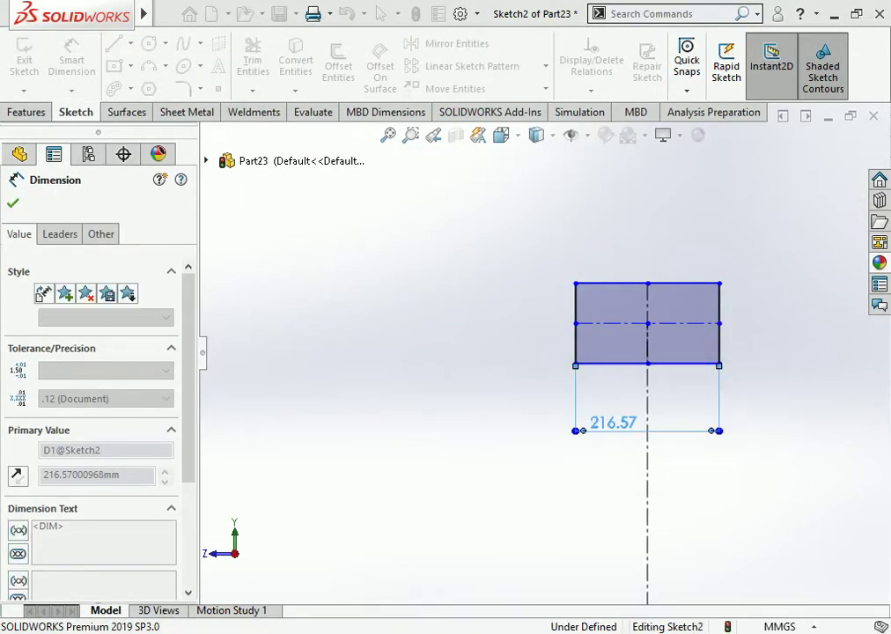
Dimension the same rectangle's height as 100 mm
{"action": "scroll", "coordinate": [637, 396], "scroll_direction": "down", "scroll_amount": 2}
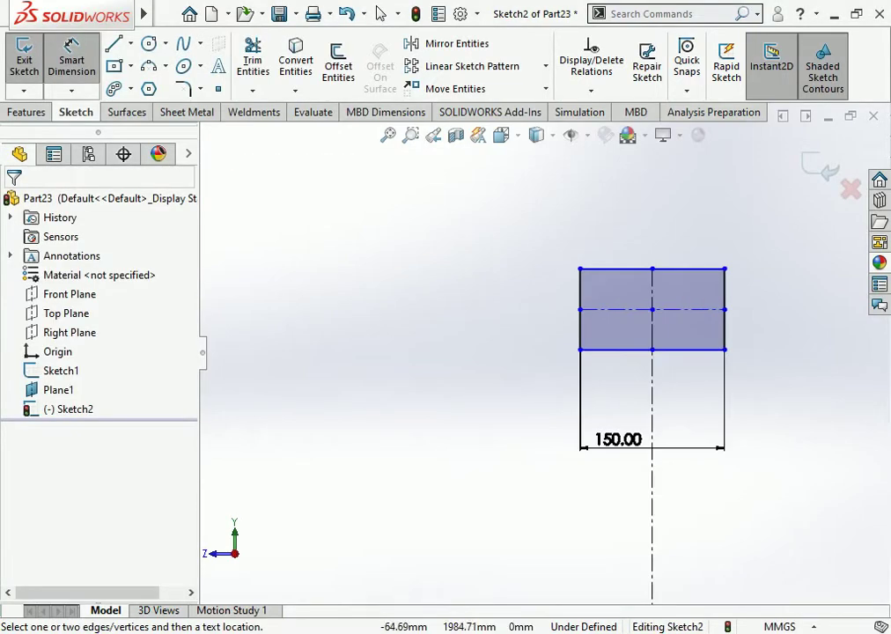
{"action": "left_click", "coordinate": [581, 320]}
{"action": "left_click", "coordinate": [536, 313]}
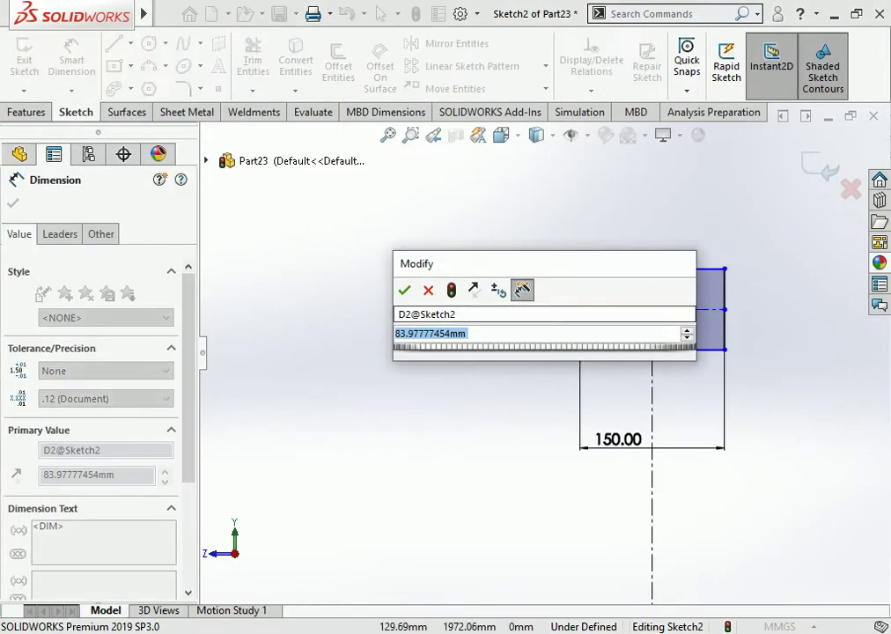
{"action": "type", "text": "100"}
{"action": "key", "text": "Return"}
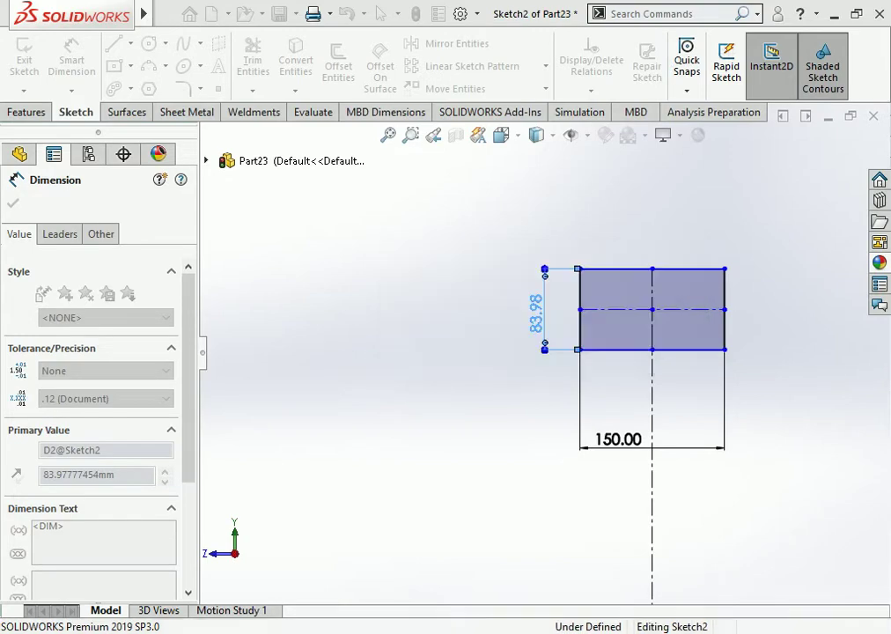
{"action": "left_click", "coordinate": [534, 458]}
Dimension the vertical centerline from the origin as 1800 mm and exit the sketch
{"action": "scroll", "coordinate": [537, 459], "scroll_direction": "up", "scroll_amount": 14}
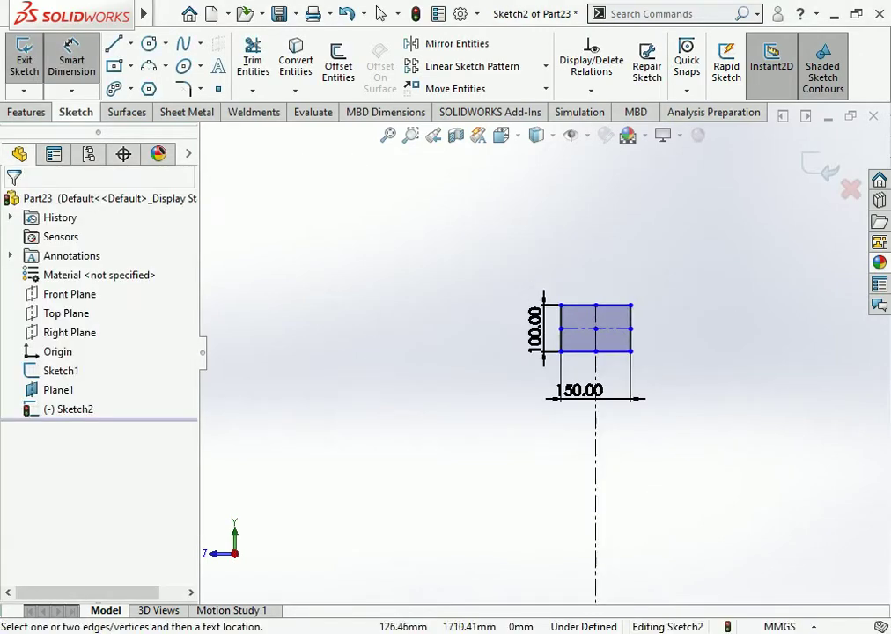
{"action": "left_click", "coordinate": [553, 440]}
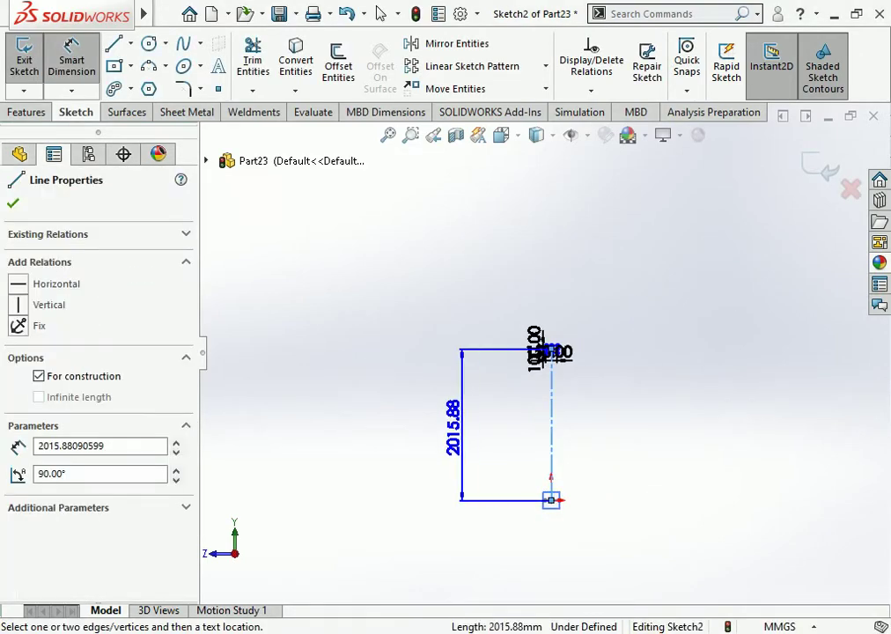
{"action": "left_click", "coordinate": [455, 429]}
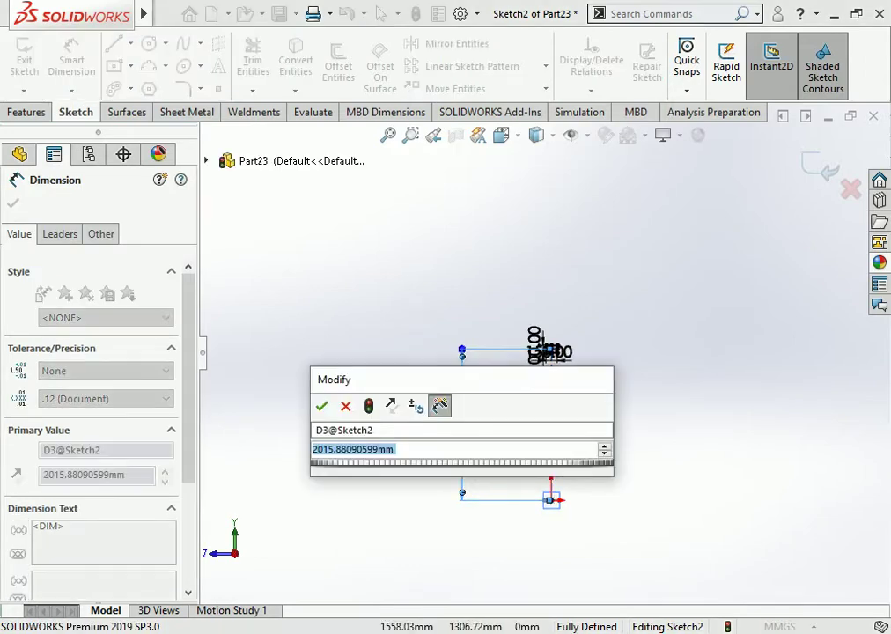
{"action": "type", "text": "1800"}
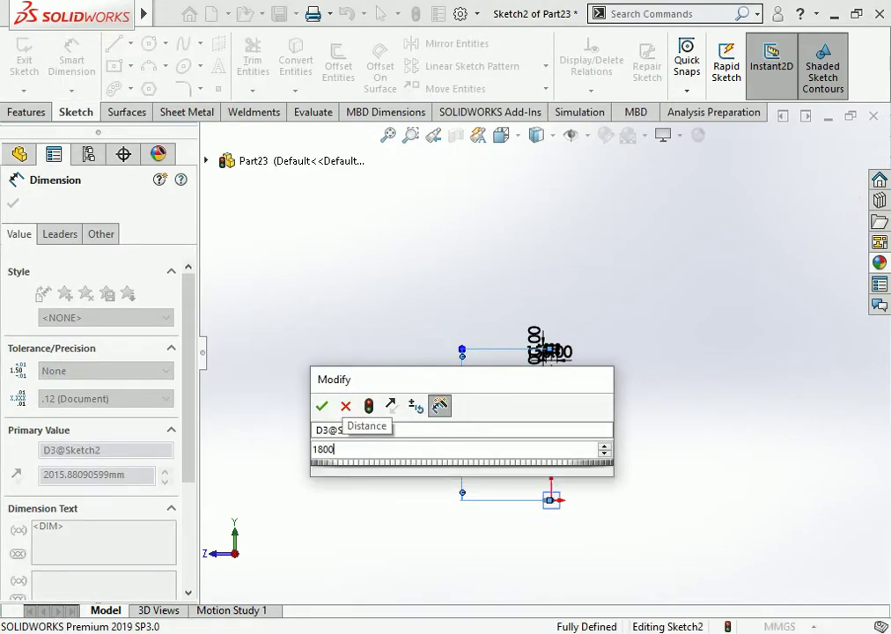
{"action": "key", "text": "Return"}
{"action": "key", "text": "Escape"}
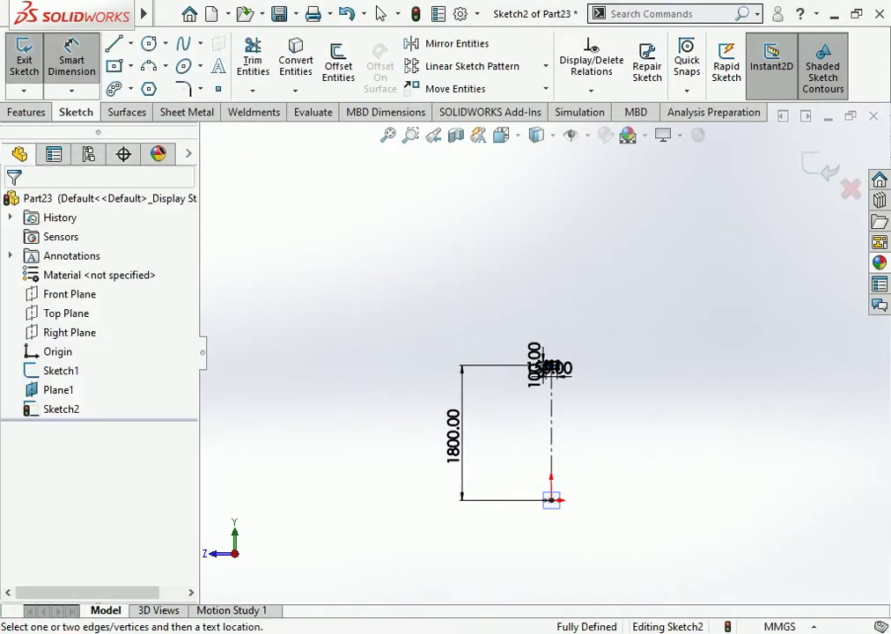
{"action": "left_click", "coordinate": [820, 169]}
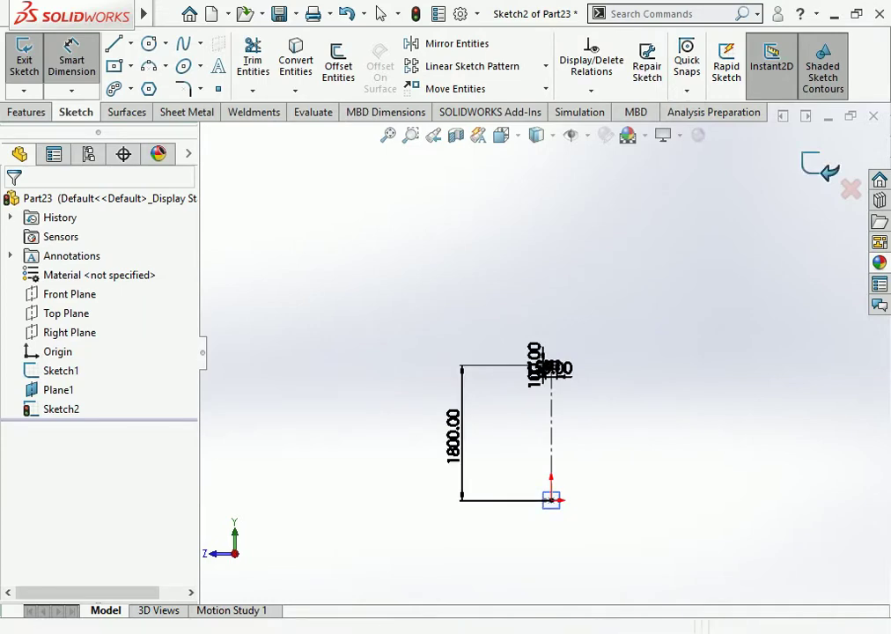
{"action": "key", "text": "Escape"}
{"action": "mouse_move", "coordinate": [617, 379]}
{"action": "middle_mouse_down"}
{"action": "mouse_move", "coordinate": [542, 352]}
{"action": "mouse_move", "coordinate": [529, 326]}
{"action": "mouse_move", "coordinate": [568, 321]}
{"action": "middle_mouse_up"}
{"action": "middle_click_drag", "start_coordinate": [440, 348], "coordinate": [539, 365]}
{"action": "scroll", "coordinate": [539, 368], "scroll_direction": "up", "scroll_amount": 1}
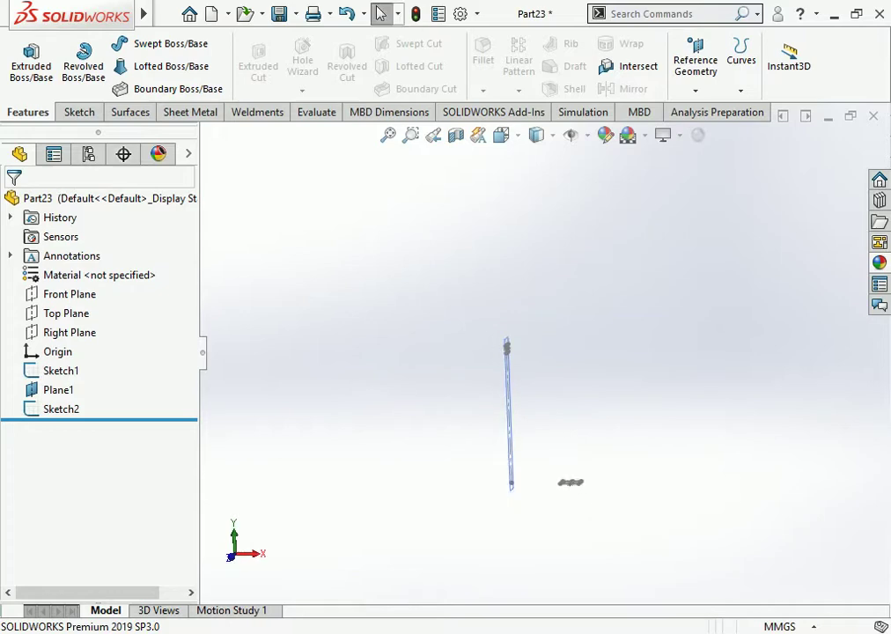
{"action": "scroll", "coordinate": [548, 411], "scroll_direction": "down", "scroll_amount": 6}
{"action": "right_click", "coordinate": [439, 389]}
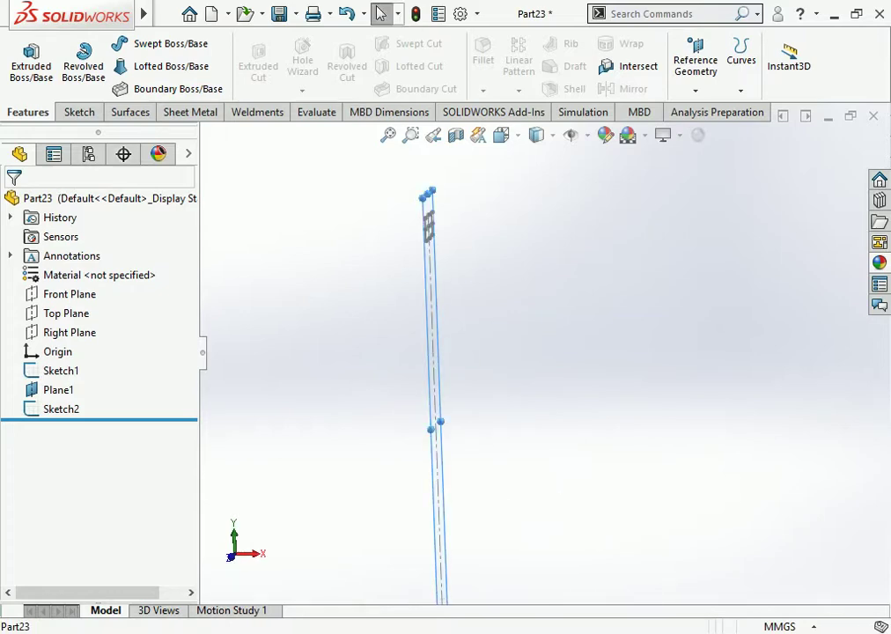
{"action": "left_click", "coordinate": [483, 363]}
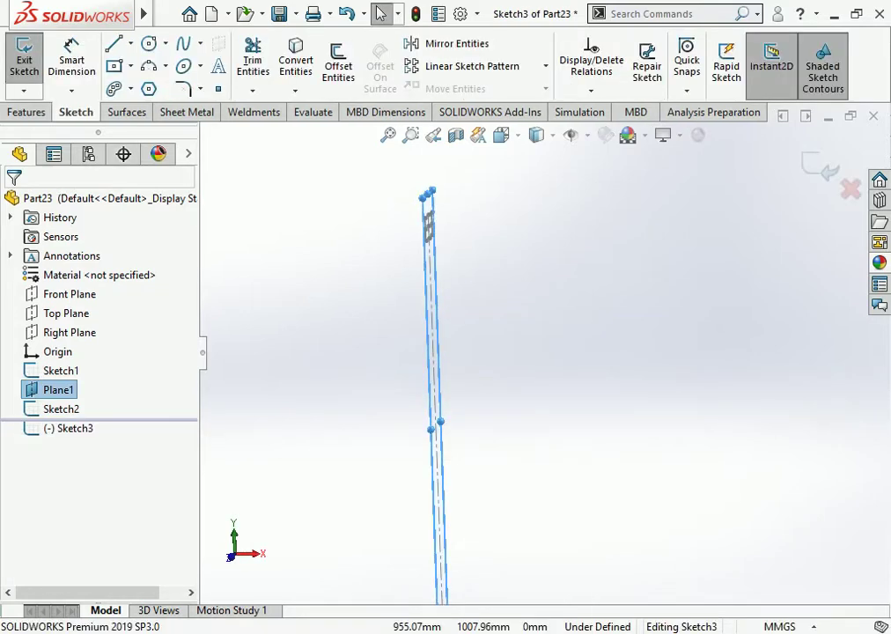
{"action": "left_click", "coordinate": [24, 58]}
Hide the offset reference plane Plane1
{"action": "scroll", "coordinate": [435, 197], "scroll_direction": "down", "scroll_amount": 4}
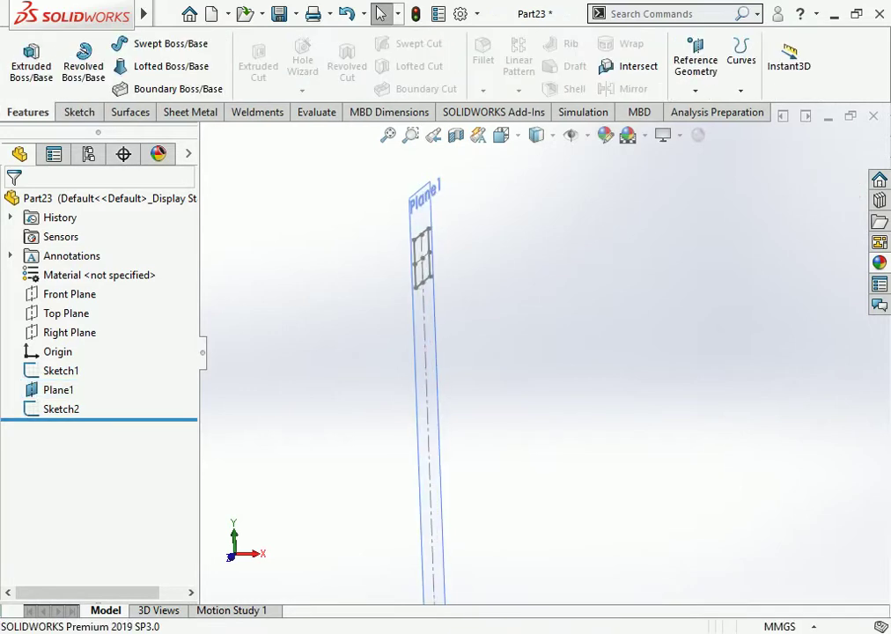
{"action": "right_click", "coordinate": [419, 213]}
{"action": "left_click", "coordinate": [486, 187]}
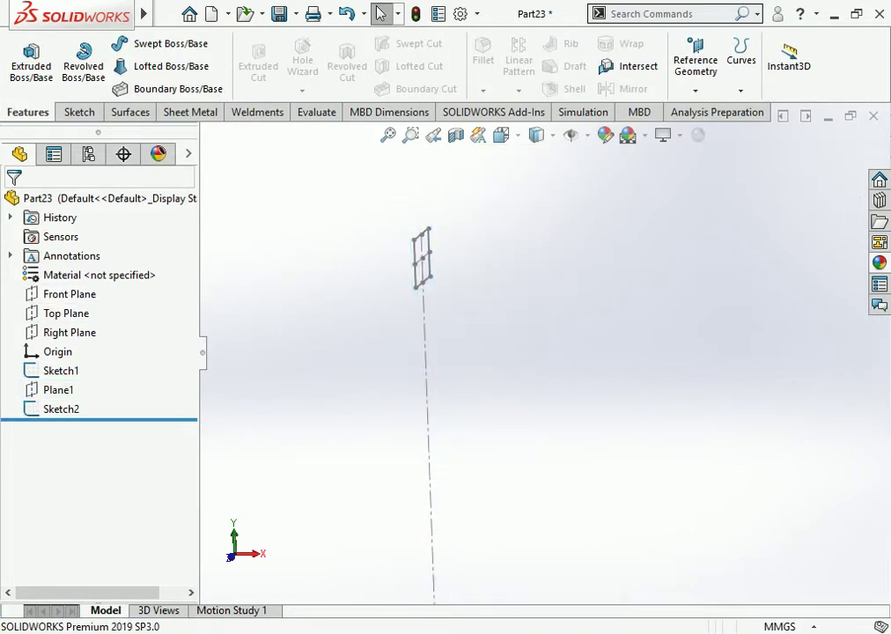
Start a new sketch on the Front Plane, viewed from the front
{"action": "scroll", "coordinate": [545, 356], "scroll_direction": "up", "scroll_amount": 6}
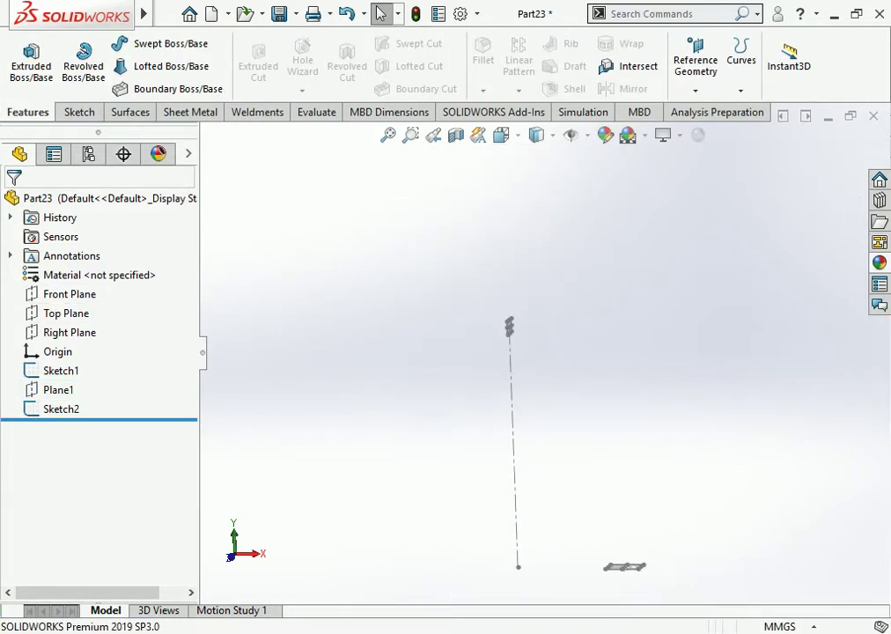
{"action": "left_click", "coordinate": [70, 294]}
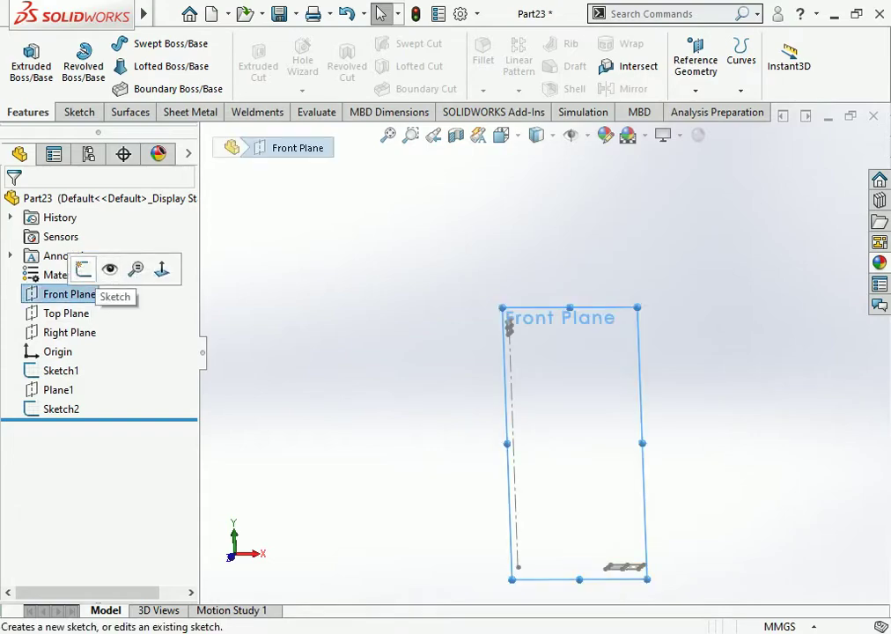
{"action": "left_click", "coordinate": [85, 264]}
{"action": "left_click", "coordinate": [501, 135]}
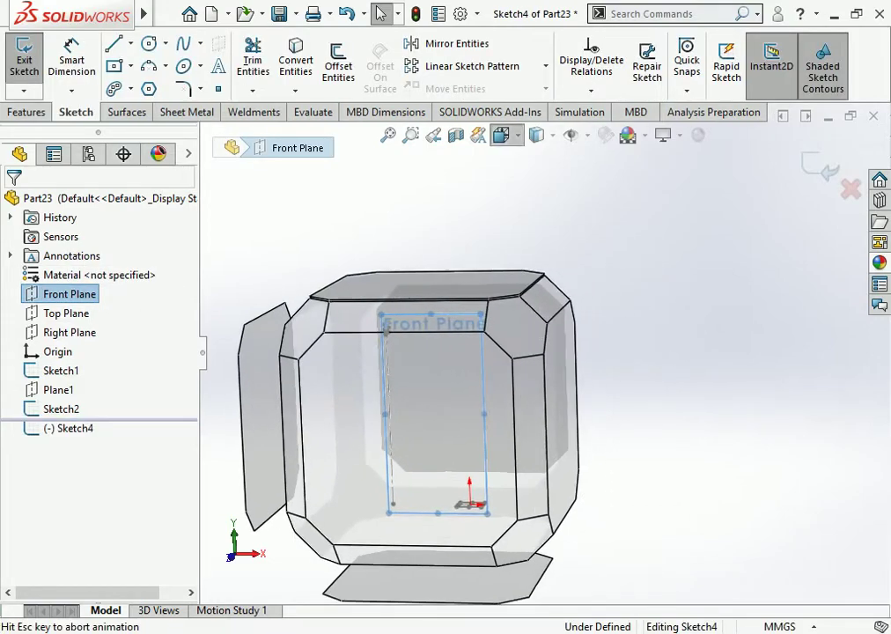
{"action": "left_click", "coordinate": [601, 232]}
{"action": "scroll", "coordinate": [541, 353], "scroll_direction": "up", "scroll_amount": 3}
{"action": "left_click", "coordinate": [528, 555]}
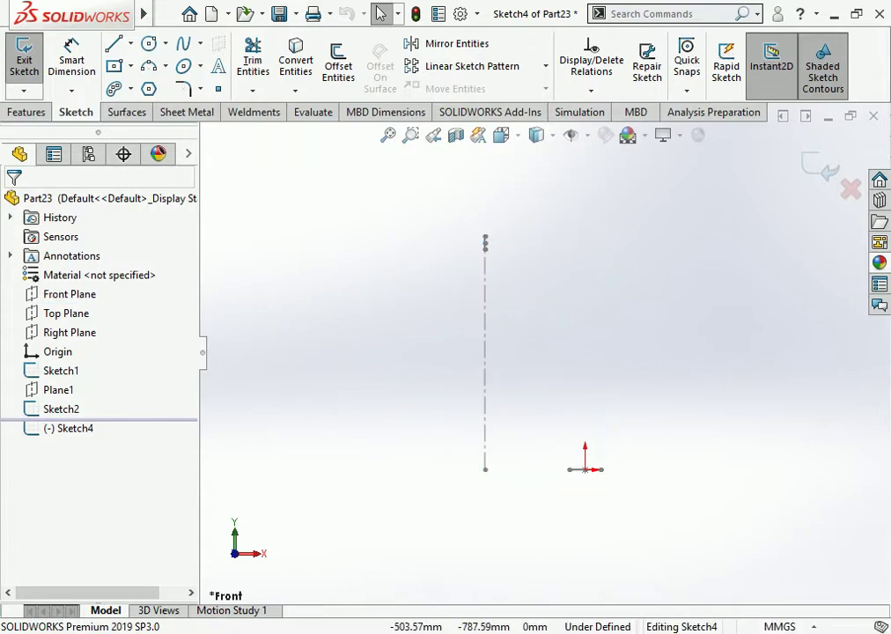
Draw a horizontal line from the upper rectangle's center to above the origin, continued by a vertical 1800 mm line down to the origin
{"action": "left_click", "coordinate": [114, 44]}
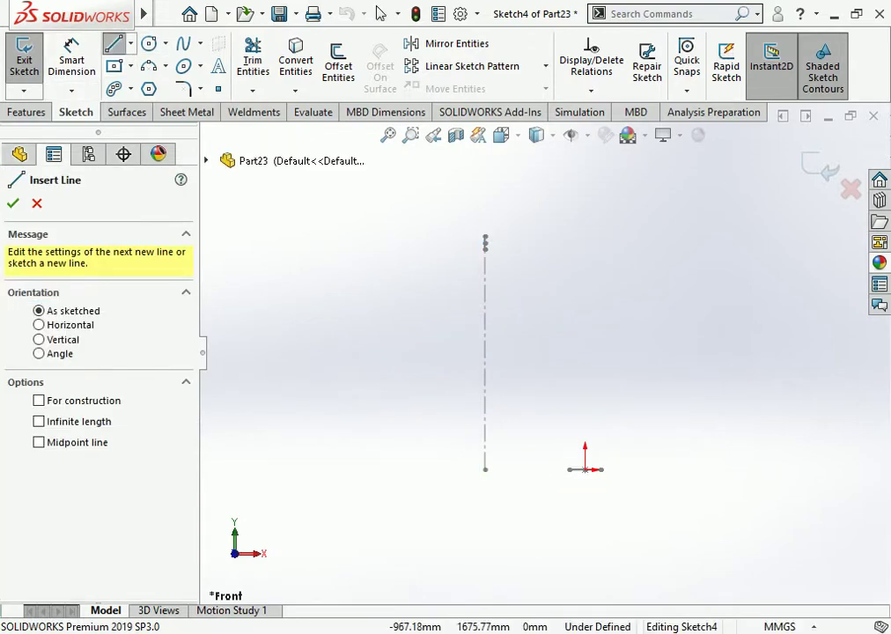
{"action": "left_click", "coordinate": [484, 243]}
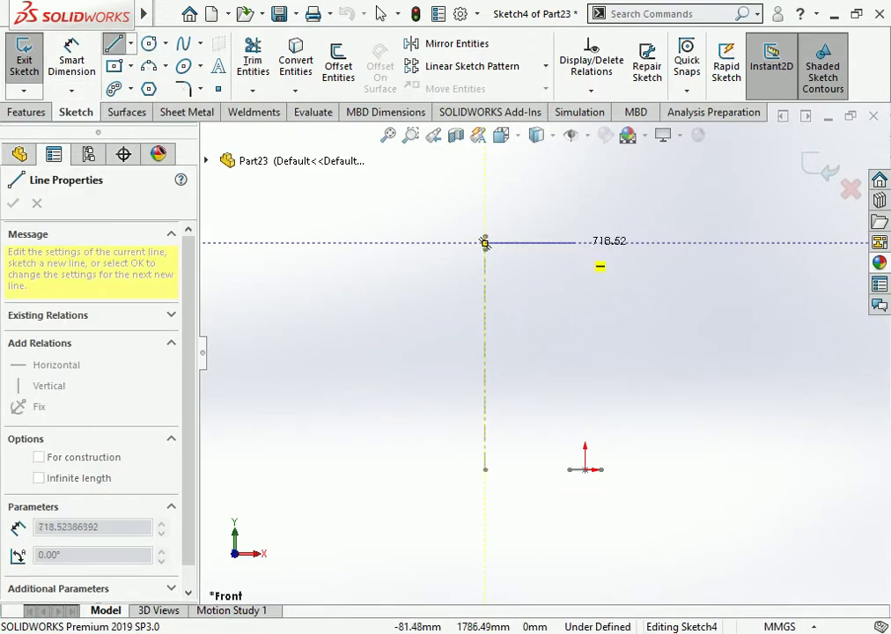
{"action": "left_click", "coordinate": [586, 243]}
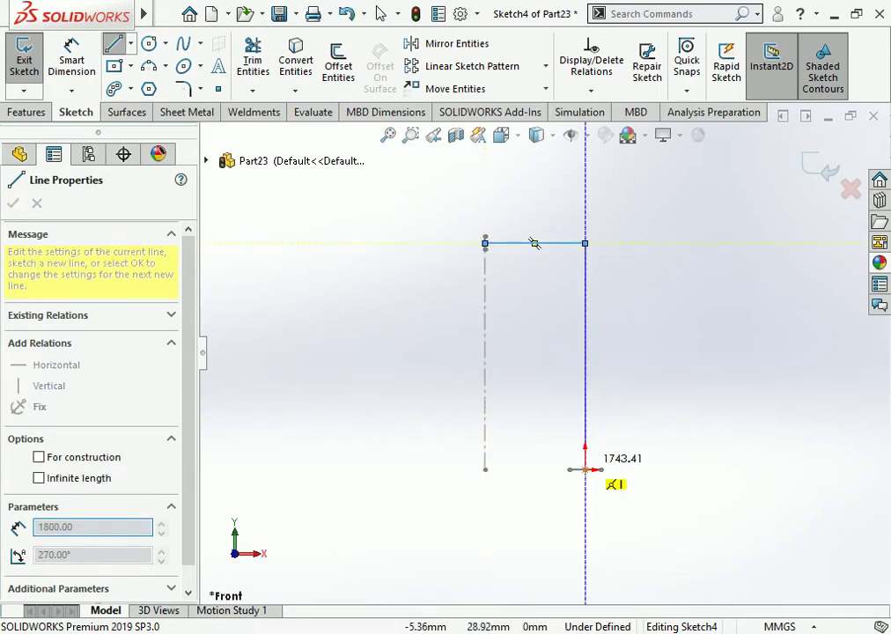
{"action": "double_click", "coordinate": [586, 469]}
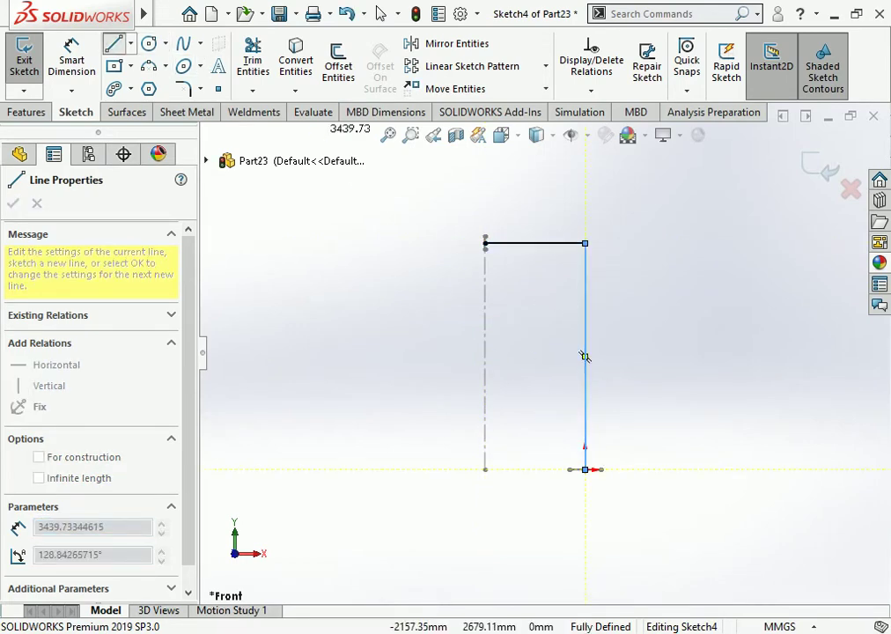
{"action": "key", "text": "Escape"}
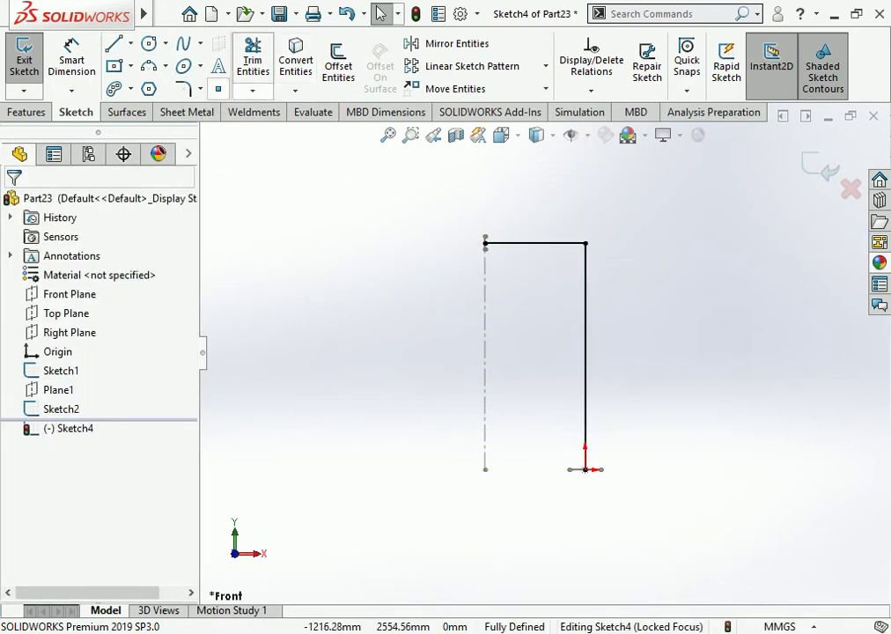
Round the corner between the horizontal and vertical lines with a 450 mm sketch fillet
{"action": "left_click", "coordinate": [184, 88]}
{"action": "left_click", "coordinate": [586, 243]}
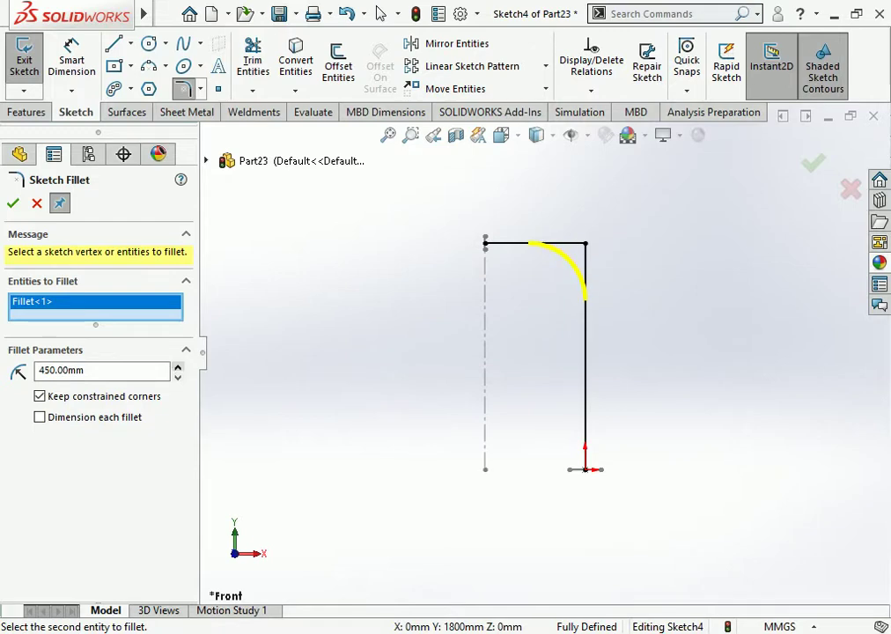
{"action": "left_click", "coordinate": [13, 204]}
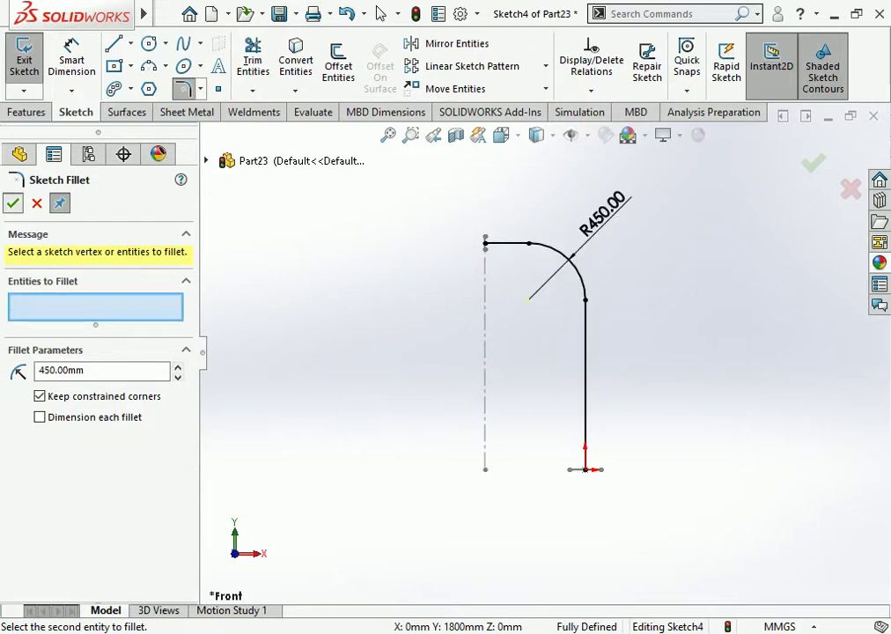
{"action": "left_click", "coordinate": [13, 203]}
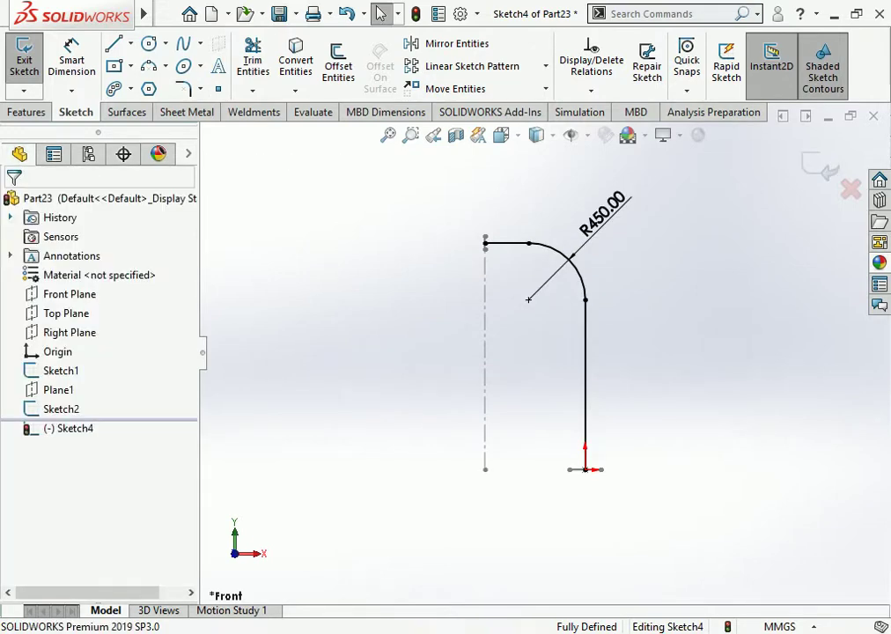
Exit the filleted path sketch on the Front Plane
{"action": "scroll", "coordinate": [495, 282], "scroll_direction": "down", "scroll_amount": 2}
{"action": "middle_click_drag", "start_coordinate": [499, 292], "coordinate": [526, 303]}
{"action": "scroll", "coordinate": [517, 300], "scroll_direction": "down", "scroll_amount": 2}
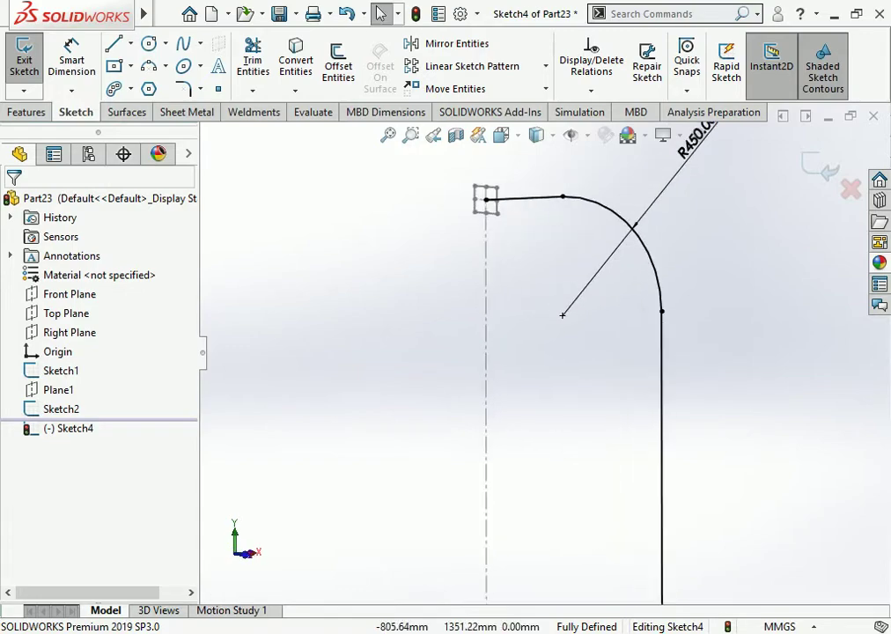
{"action": "right_click", "coordinate": [486, 302]}
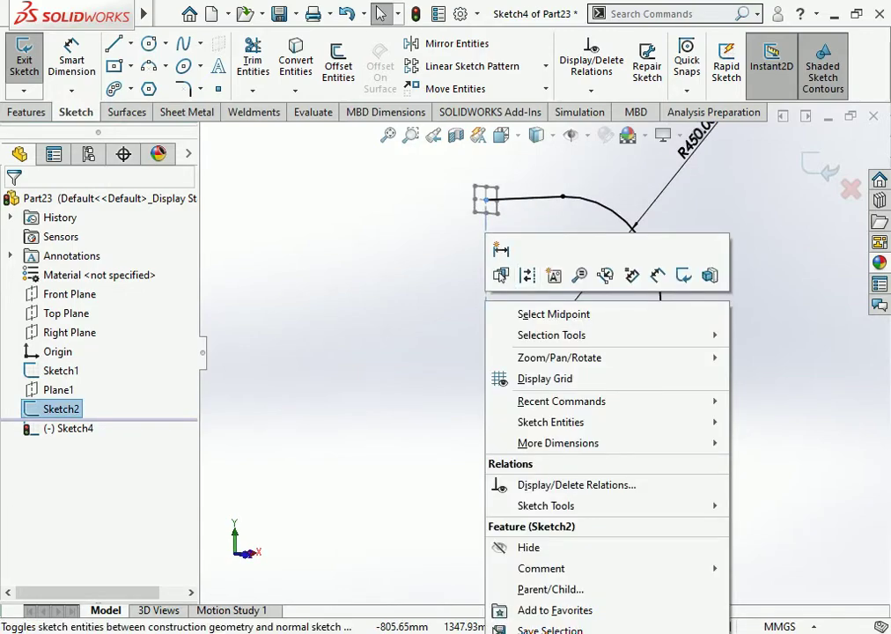
{"action": "left_click", "coordinate": [813, 176]}
{"action": "left_click", "coordinate": [819, 168]}
Edit the upper rectangle's sketch and delete its vertical centerline, accepting the removal of the associated dimension
{"action": "left_click", "coordinate": [486, 304]}
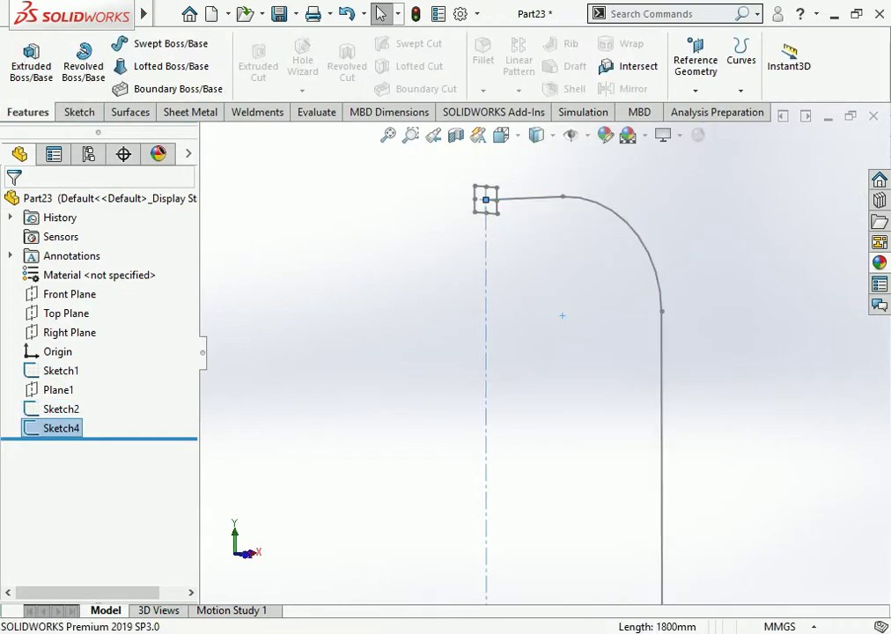
{"action": "left_click", "coordinate": [539, 275]}
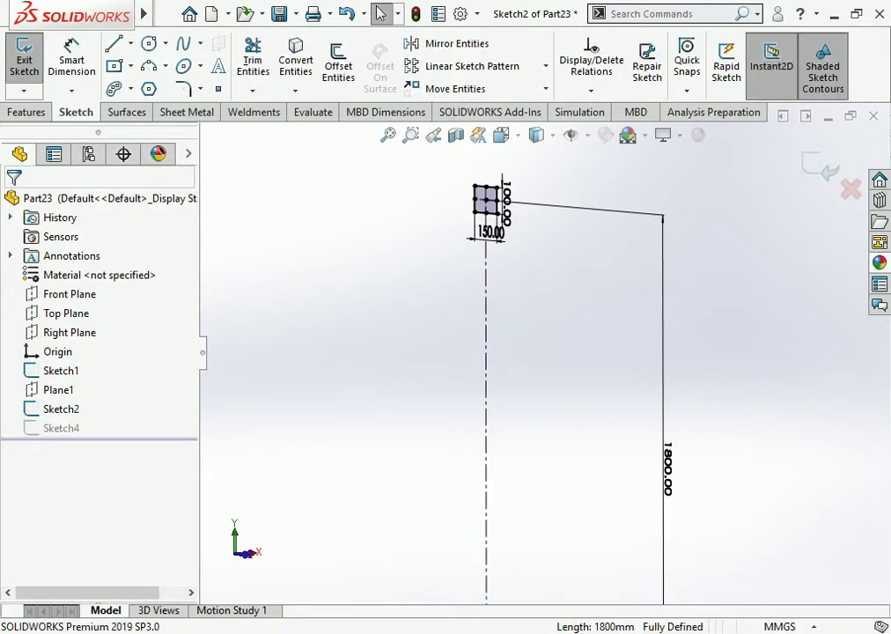
{"action": "left_click", "coordinate": [486, 359]}
{"action": "key", "text": "Delete"}
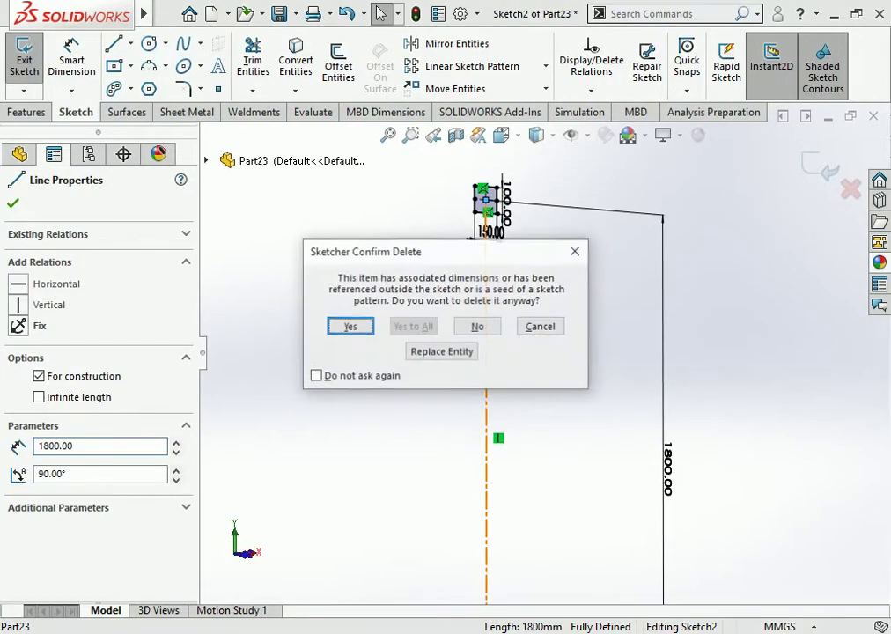
{"action": "key", "text": "Return"}
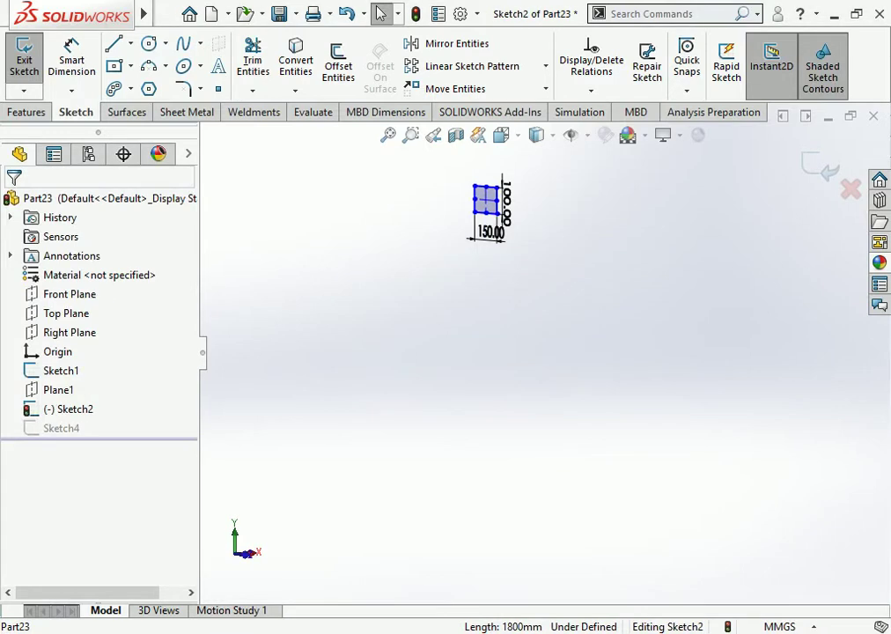
Exit the upper rectangle's sketch on the offset plane
{"action": "scroll", "coordinate": [544, 352], "scroll_direction": "up", "scroll_amount": 3}
{"action": "left_click", "coordinate": [819, 167]}
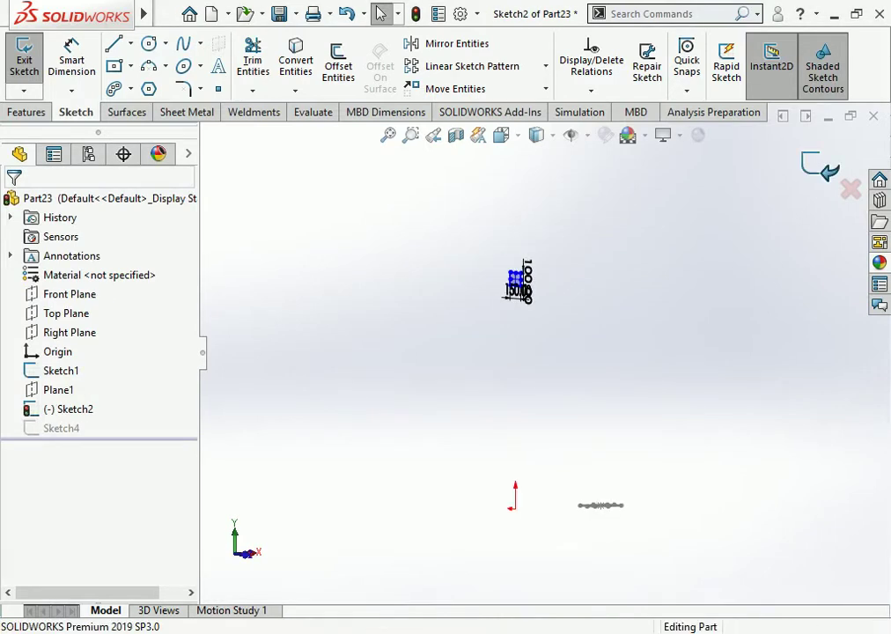
{"action": "mouse_move", "coordinate": [564, 352]}
{"action": "middle_mouse_down"}
{"action": "mouse_move", "coordinate": [515, 354]}
{"action": "mouse_move", "coordinate": [502, 370]}
{"action": "mouse_move", "coordinate": [510, 359]}
{"action": "middle_mouse_up"}
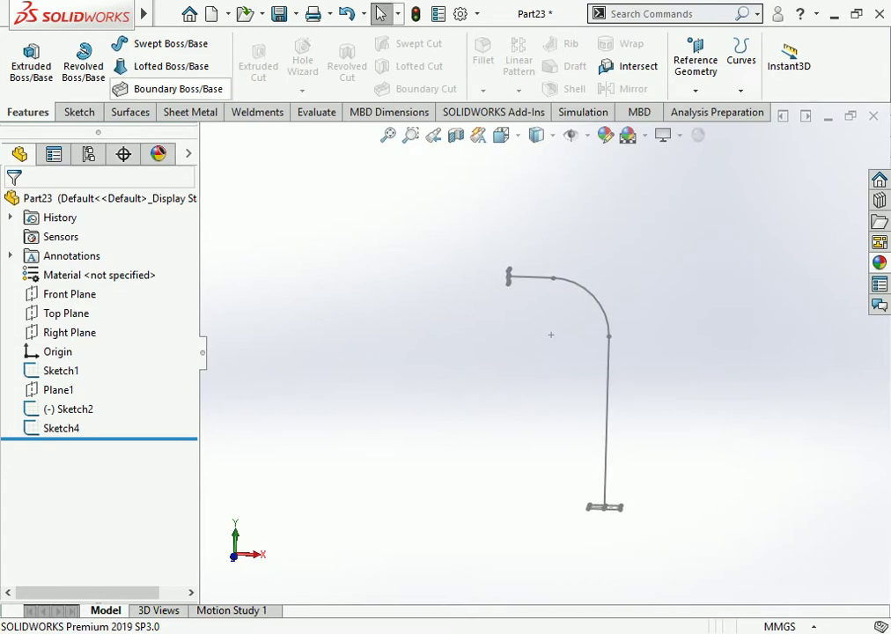
Start a Lofted Boss/Base with the upper rectangle and the base rectangle as profiles, matching their corresponding corners
{"action": "left_click", "coordinate": [171, 67]}
{"action": "scroll", "coordinate": [526, 294], "scroll_direction": "down", "scroll_amount": 5}
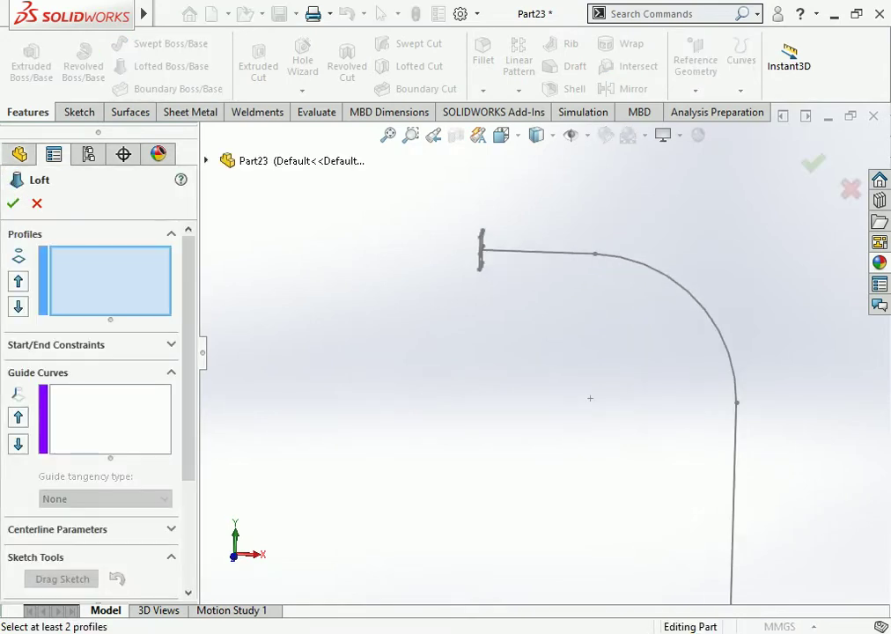
{"action": "scroll", "coordinate": [480, 254], "scroll_direction": "down", "scroll_amount": 3}
{"action": "middle_click_drag", "start_coordinate": [675, 505], "coordinate": [668, 505]}
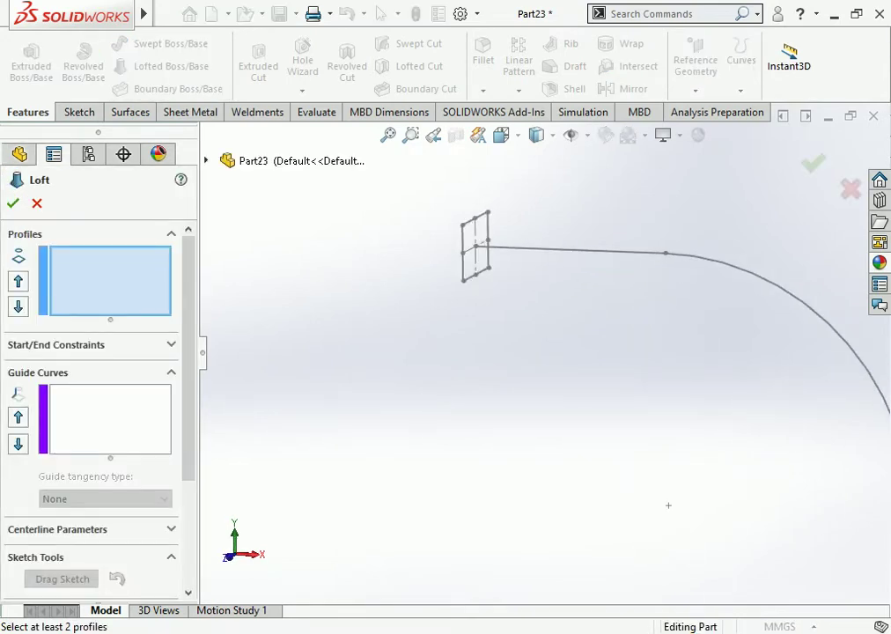
{"action": "left_click", "coordinate": [464, 280]}
{"action": "scroll", "coordinate": [543, 353], "scroll_direction": "up", "scroll_amount": 5}
{"action": "mouse_move", "coordinate": [562, 349]}
{"action": "left_mouse_down"}
{"action": "mouse_move", "coordinate": [390, 422]}
{"action": "mouse_move", "coordinate": [361, 422]}
{"action": "left_mouse_up"}
{"action": "scroll", "coordinate": [541, 356], "scroll_direction": "up", "scroll_amount": 4}
{"action": "scroll", "coordinate": [604, 471], "scroll_direction": "down", "scroll_amount": 5}
{"action": "scroll", "coordinate": [534, 462], "scroll_direction": "down", "scroll_amount": 6}
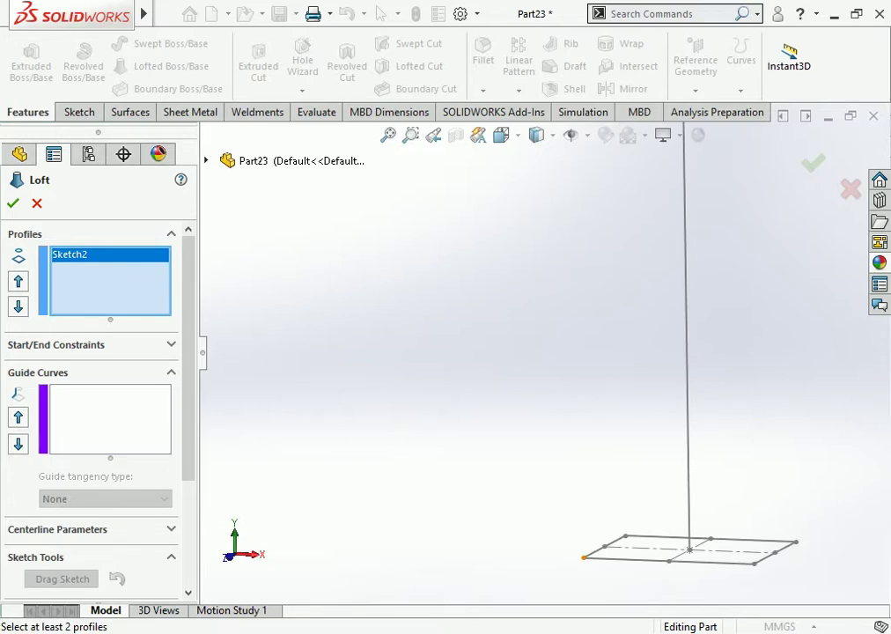
{"action": "left_click", "coordinate": [592, 553]}
{"action": "scroll", "coordinate": [545, 352], "scroll_direction": "up", "scroll_amount": 11}
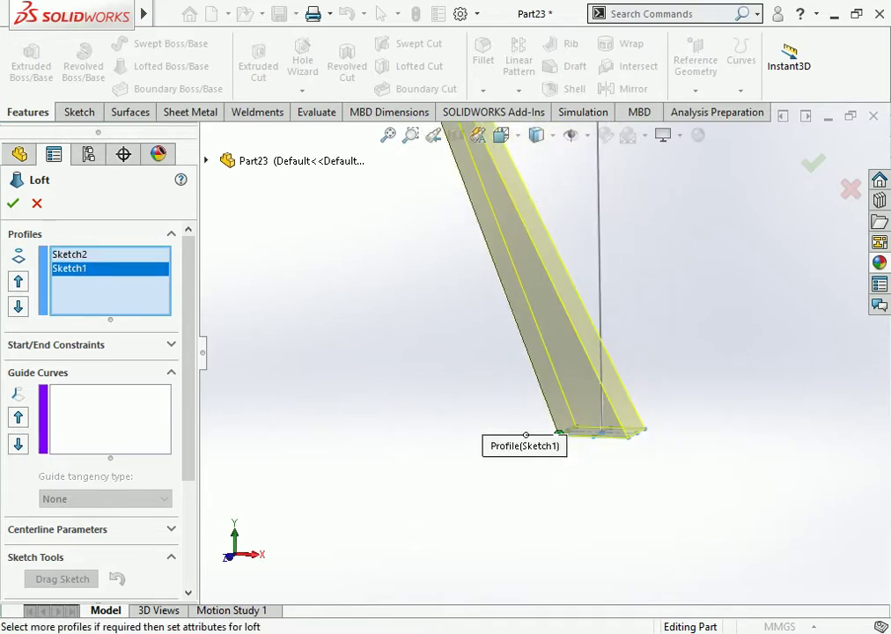
Set the filleted path sketch as the loft's centerline
{"action": "scroll", "coordinate": [546, 231], "scroll_direction": "down", "scroll_amount": 4}
{"action": "scroll", "coordinate": [513, 280], "scroll_direction": "down", "scroll_amount": 4}
{"action": "middle_click_drag", "start_coordinate": [513, 280], "coordinate": [547, 296]}
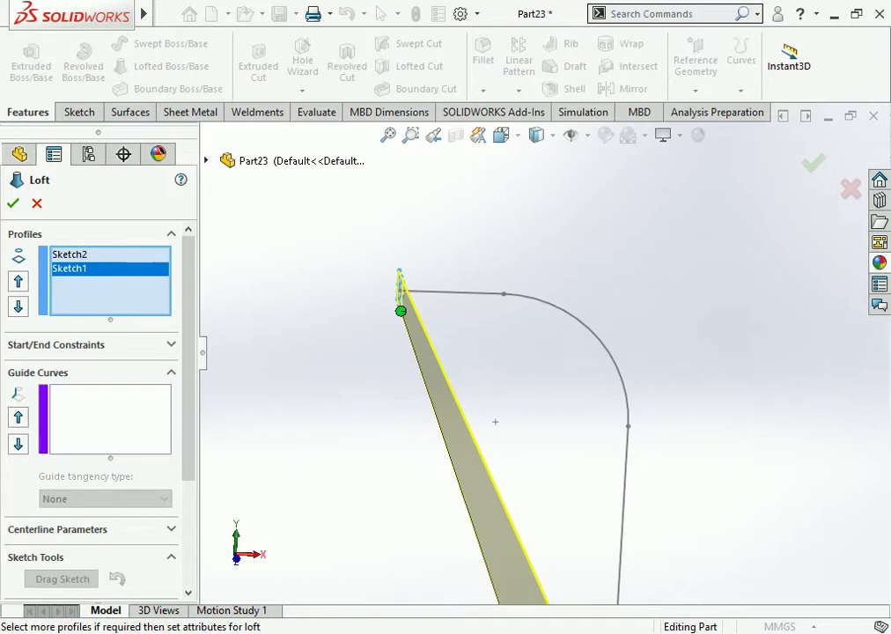
{"action": "left_click_drag", "start_coordinate": [188, 358], "coordinate": [188, 460]}
{"action": "left_click", "coordinate": [171, 371]}
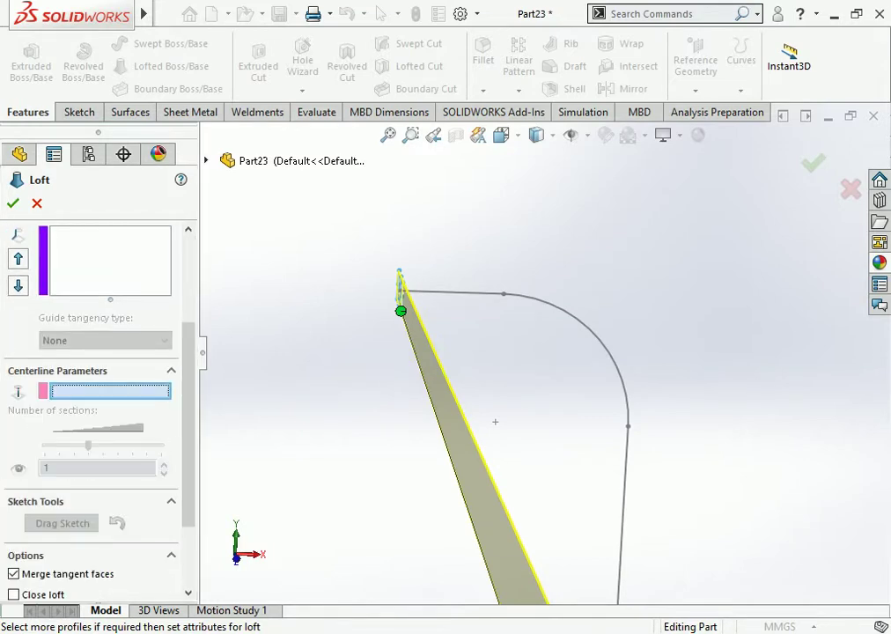
{"action": "left_click", "coordinate": [606, 346]}
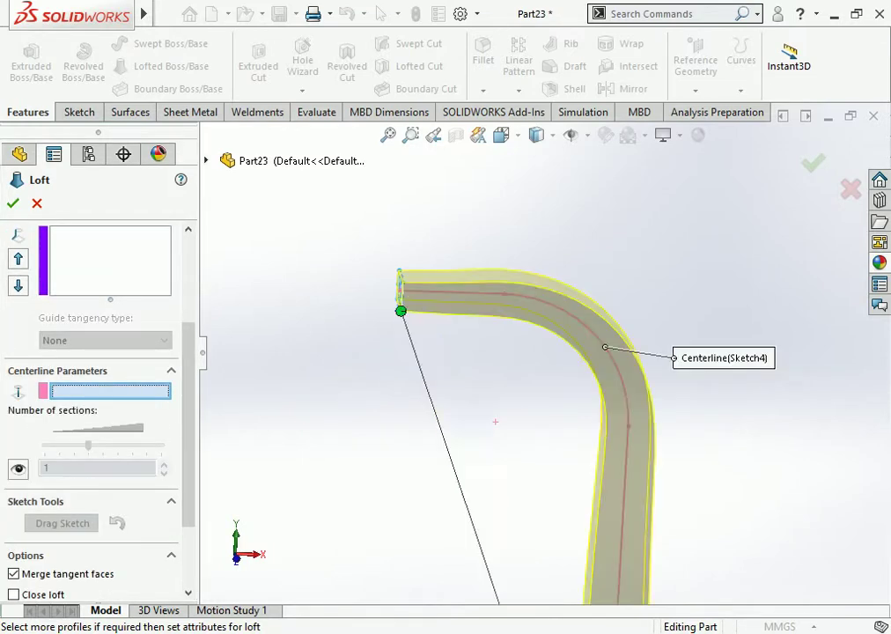
Make the loft a One-Direction thin feature 4 mm thick with its direction reversed, and create it
{"action": "scroll", "coordinate": [543, 354], "scroll_direction": "up", "scroll_amount": 5}
{"action": "mouse_move", "coordinate": [543, 354]}
{"action": "middle_mouse_down"}
{"action": "mouse_move", "coordinate": [536, 358]}
{"action": "mouse_move", "coordinate": [551, 355]}
{"action": "middle_mouse_up"}
{"action": "left_click_drag", "start_coordinate": [189, 423], "coordinate": [188, 482]}
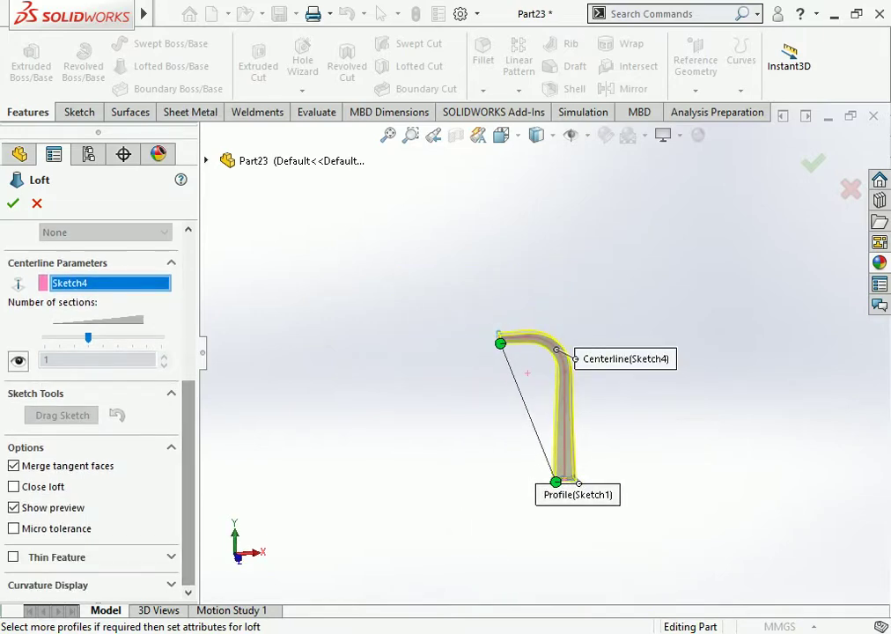
{"action": "left_click", "coordinate": [13, 557]}
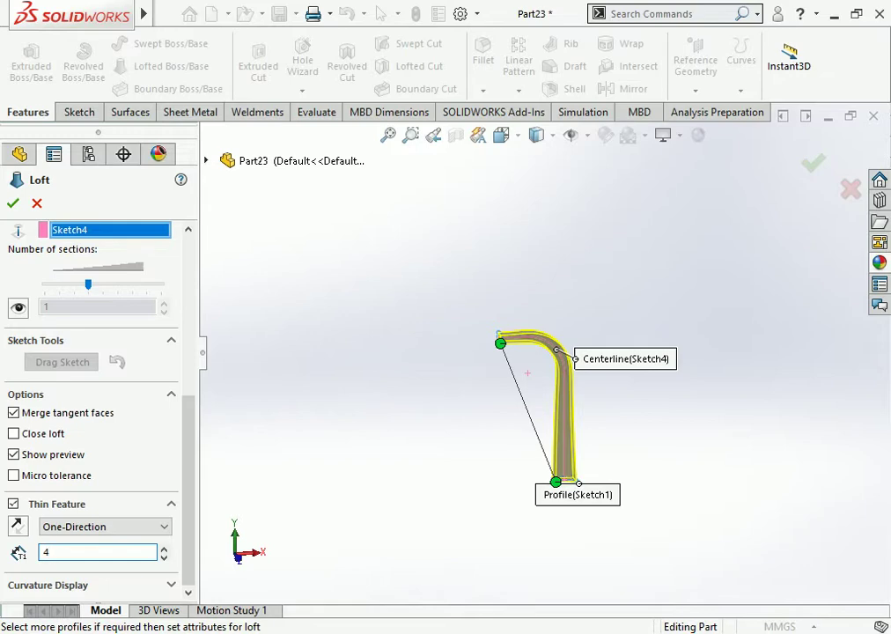
{"action": "scroll", "coordinate": [521, 322], "scroll_direction": "down", "scroll_amount": 12}
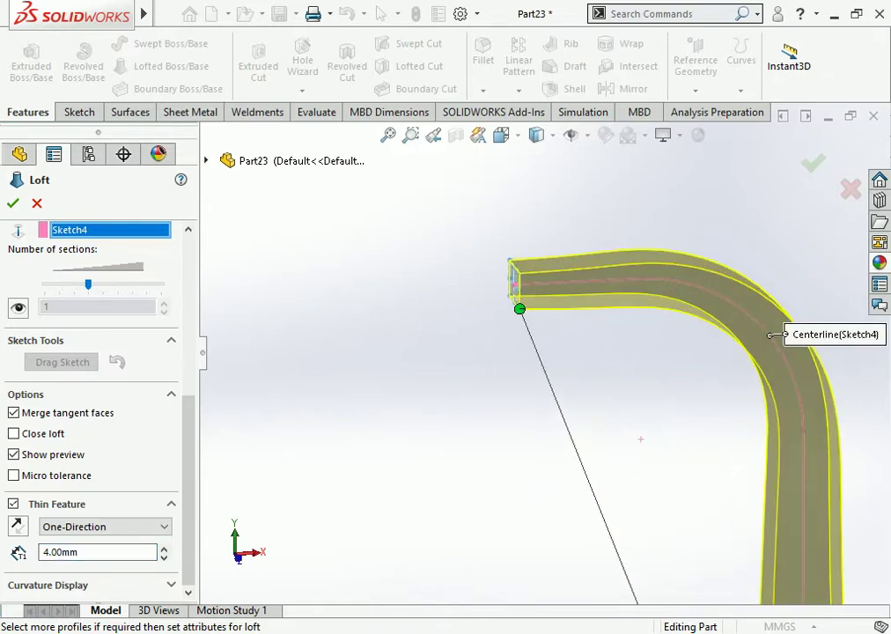
{"action": "middle_click_drag", "start_coordinate": [522, 322], "coordinate": [563, 325]}
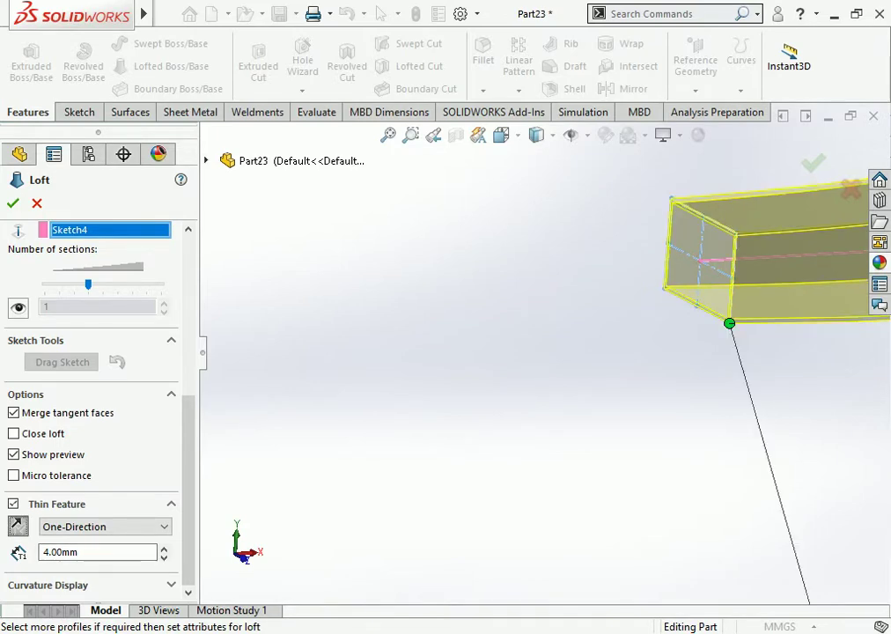
{"action": "left_click", "coordinate": [13, 204]}
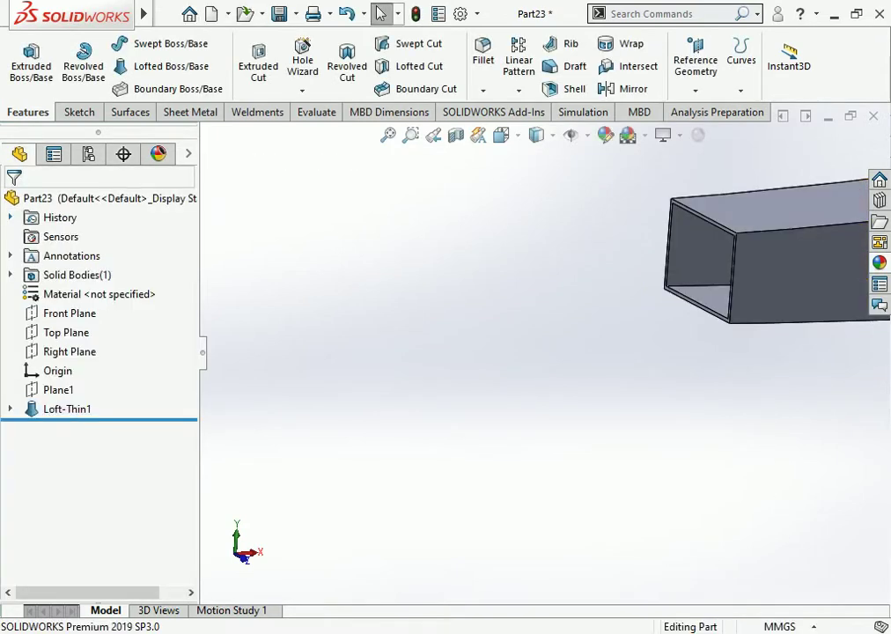
Show the whole lofted part in isometric view
{"action": "scroll", "coordinate": [533, 354], "scroll_direction": "up", "scroll_amount": 6}
{"action": "scroll", "coordinate": [541, 349], "scroll_direction": "up", "scroll_amount": 5}
{"action": "middle_click_drag", "start_coordinate": [542, 349], "coordinate": [508, 338]}
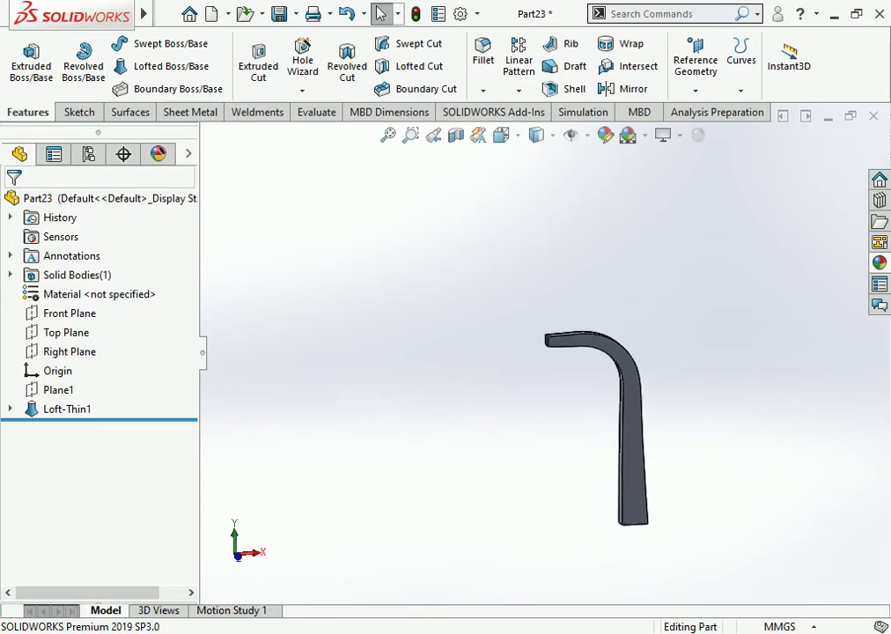
{"action": "left_click", "coordinate": [501, 135]}
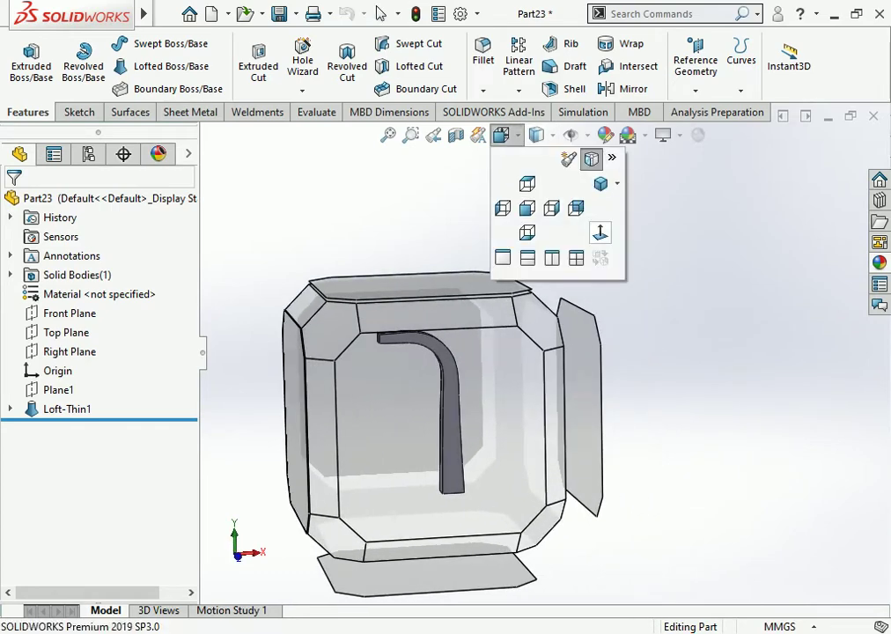
{"action": "left_click", "coordinate": [600, 184]}
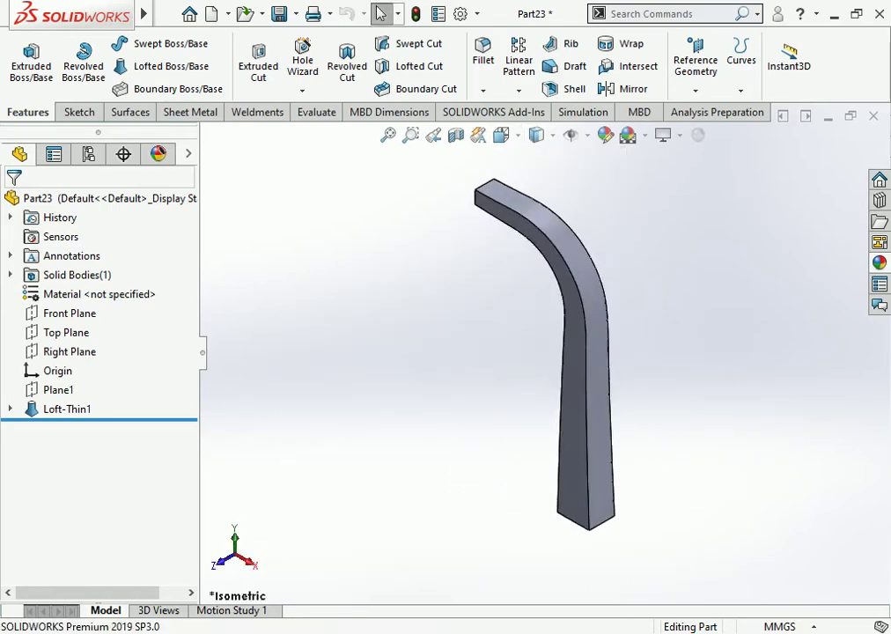
{"action": "scroll", "coordinate": [543, 355], "scroll_direction": "up", "scroll_amount": 2}
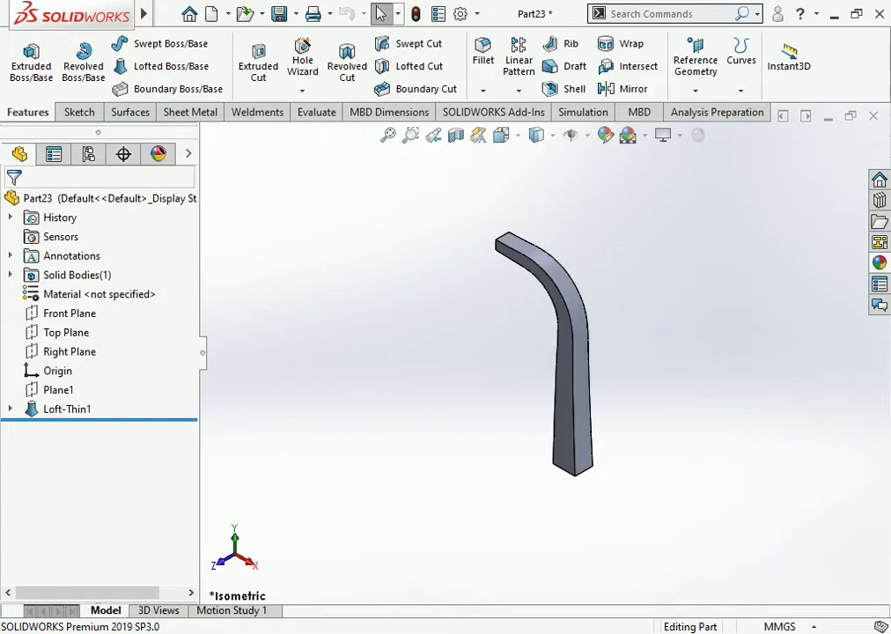
{"action": "scroll", "coordinate": [610, 463], "scroll_direction": "down", "scroll_amount": 1}
Start a sketch on the thin rim face at the loft's base end and view it from the bottom
{"action": "middle_click_drag", "start_coordinate": [610, 463], "coordinate": [650, 357]}
{"action": "scroll", "coordinate": [583, 430], "scroll_direction": "down", "scroll_amount": 7}
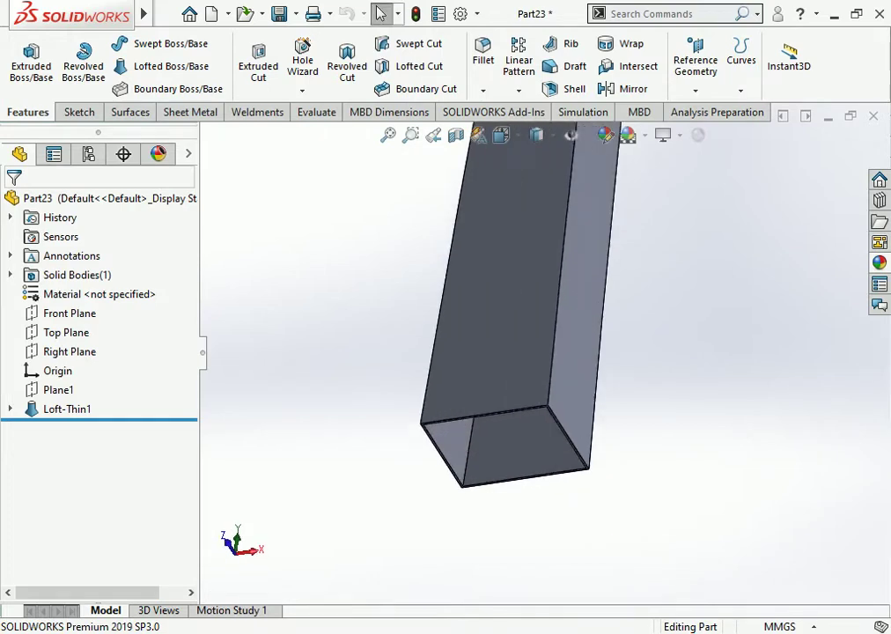
{"action": "scroll", "coordinate": [583, 462], "scroll_direction": "down", "scroll_amount": 5}
{"action": "scroll", "coordinate": [577, 452], "scroll_direction": "down", "scroll_amount": 3}
{"action": "left_click", "coordinate": [569, 433]}
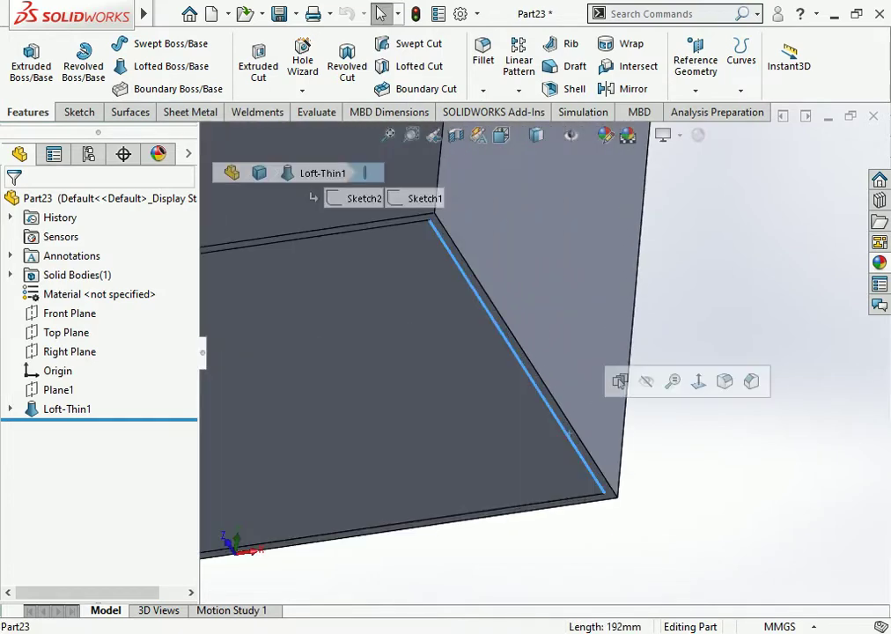
{"action": "left_click", "coordinate": [571, 431]}
{"action": "left_click", "coordinate": [648, 379]}
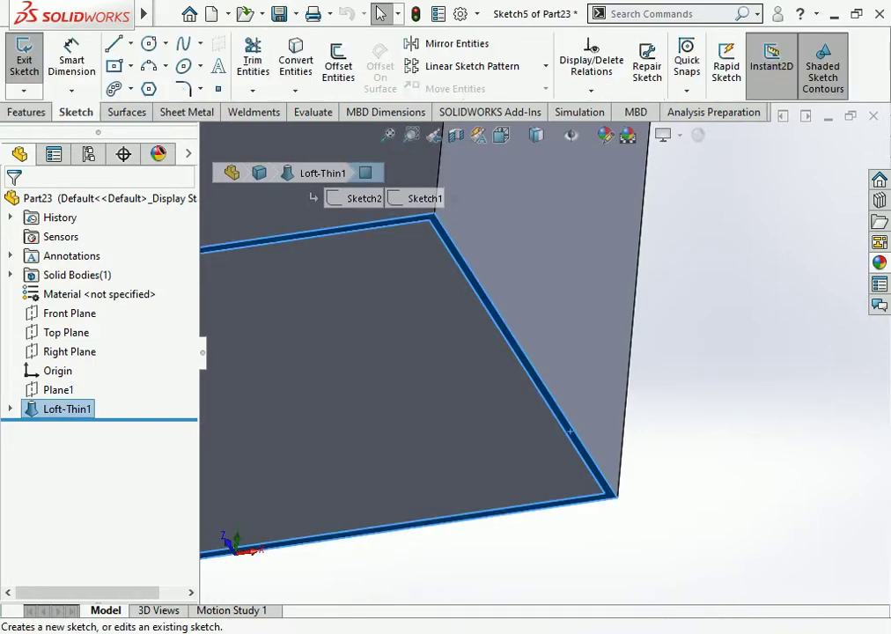
{"action": "left_click", "coordinate": [511, 136]}
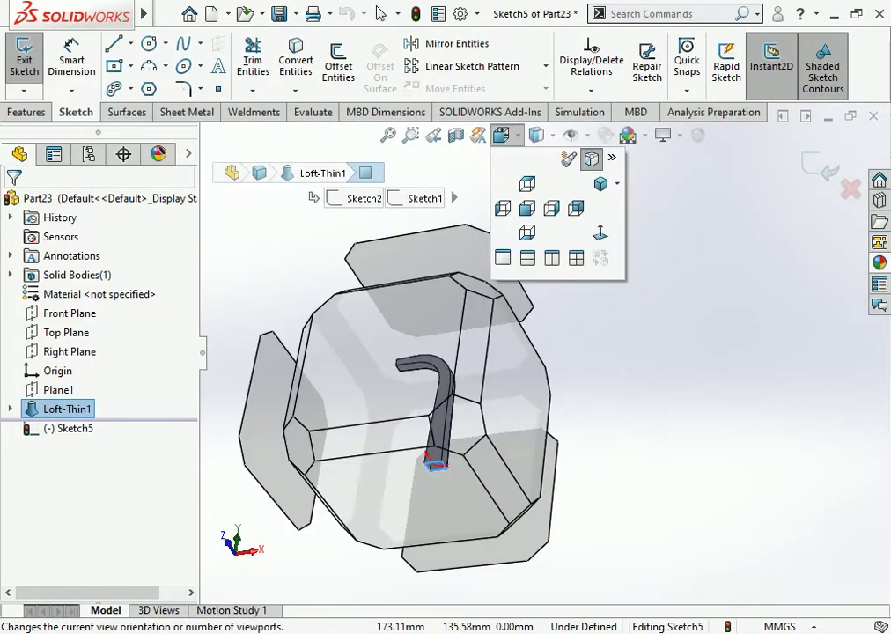
{"action": "left_click", "coordinate": [527, 232]}
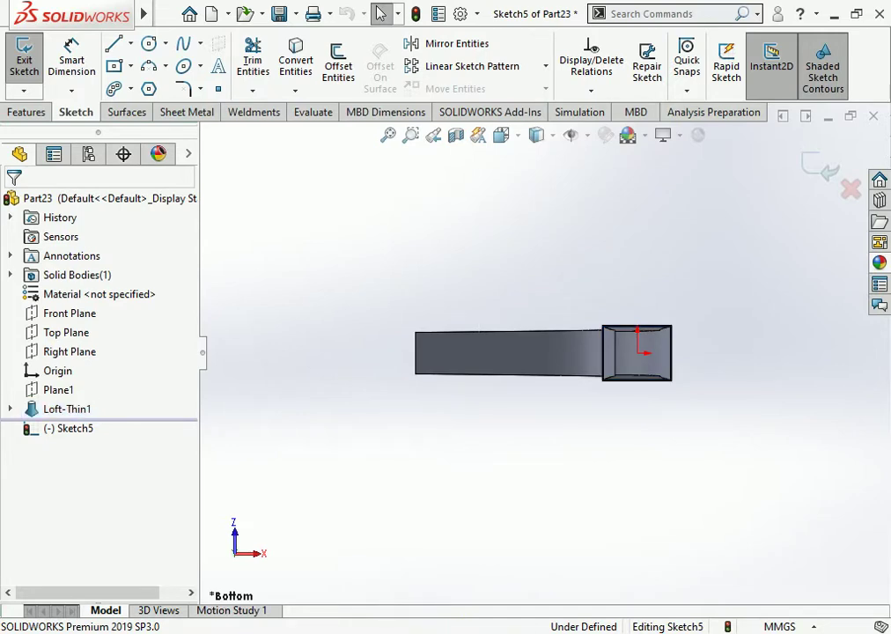
Draw a 250 x 200 mm center rectangle from the origin to the rim's outer corner
{"action": "left_click", "coordinate": [113, 66]}
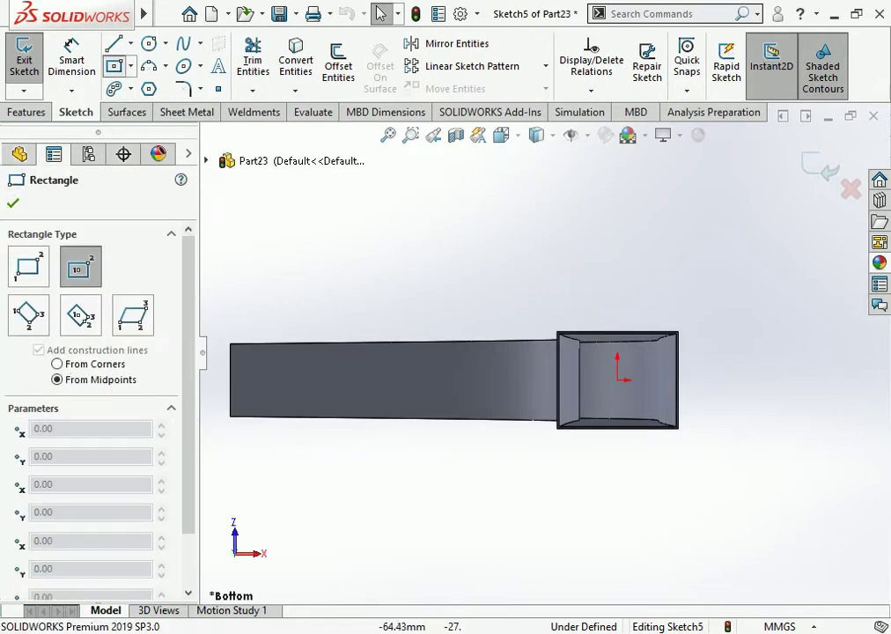
{"action": "left_click", "coordinate": [618, 380]}
{"action": "scroll", "coordinate": [675, 334], "scroll_direction": "down", "scroll_amount": 5}
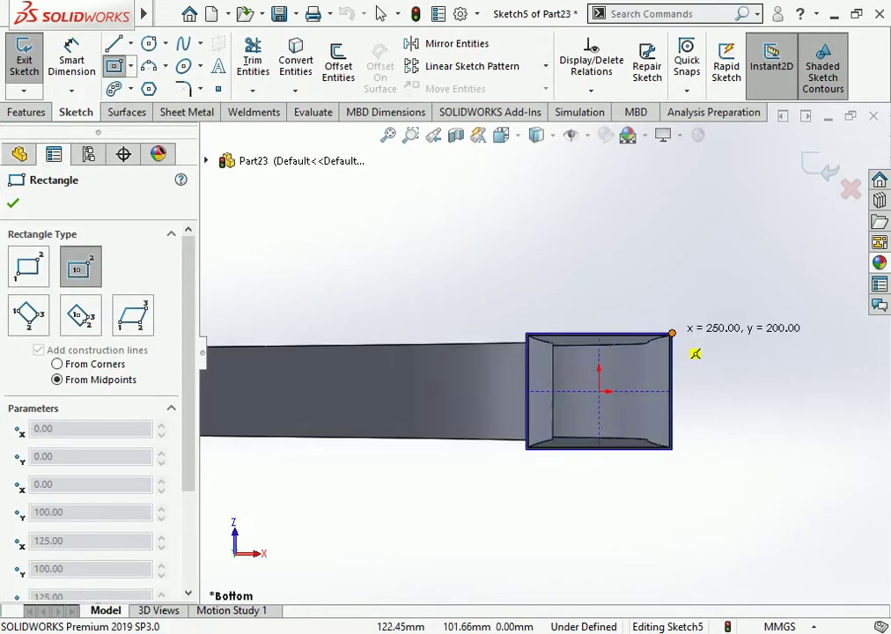
{"action": "left_click", "coordinate": [630, 340]}
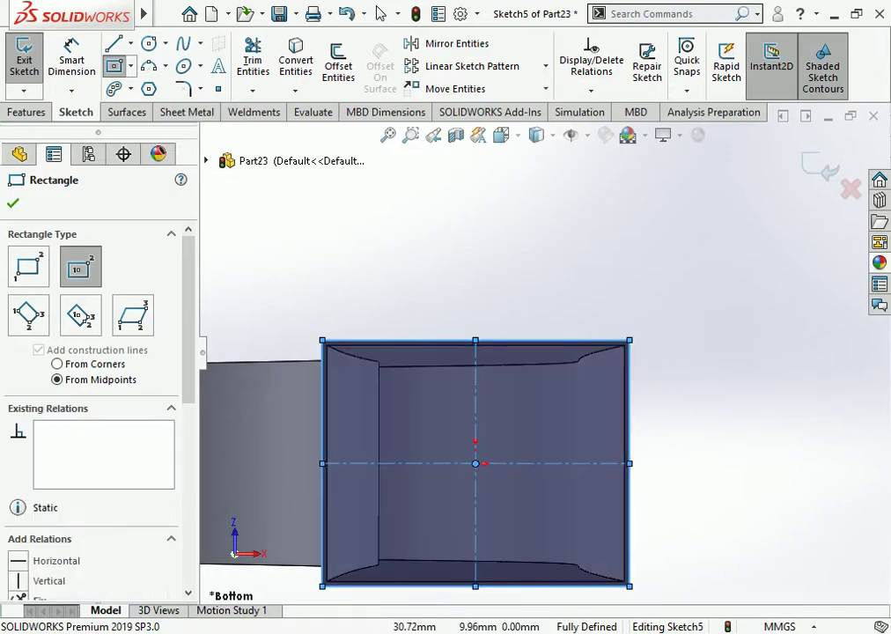
Draw a larger center rectangle about 374 x 352 mm around the rim, centered on the origin
{"action": "left_click", "coordinate": [476, 464]}
{"action": "scroll", "coordinate": [620, 369], "scroll_direction": "up", "scroll_amount": 3}
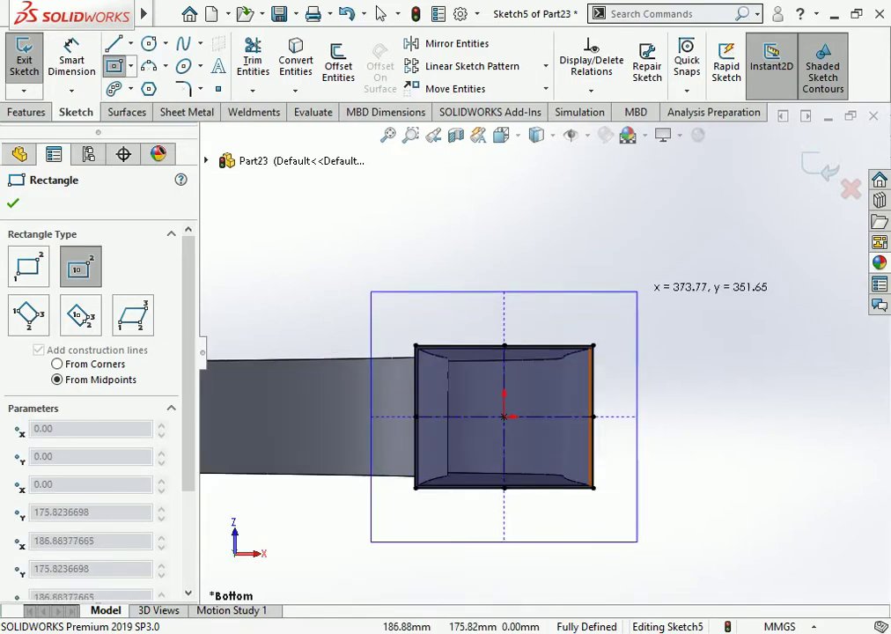
{"action": "left_click", "coordinate": [637, 292]}
Dimension the outer rectangle's width and height to 350 mm each
{"action": "left_click", "coordinate": [71, 58]}
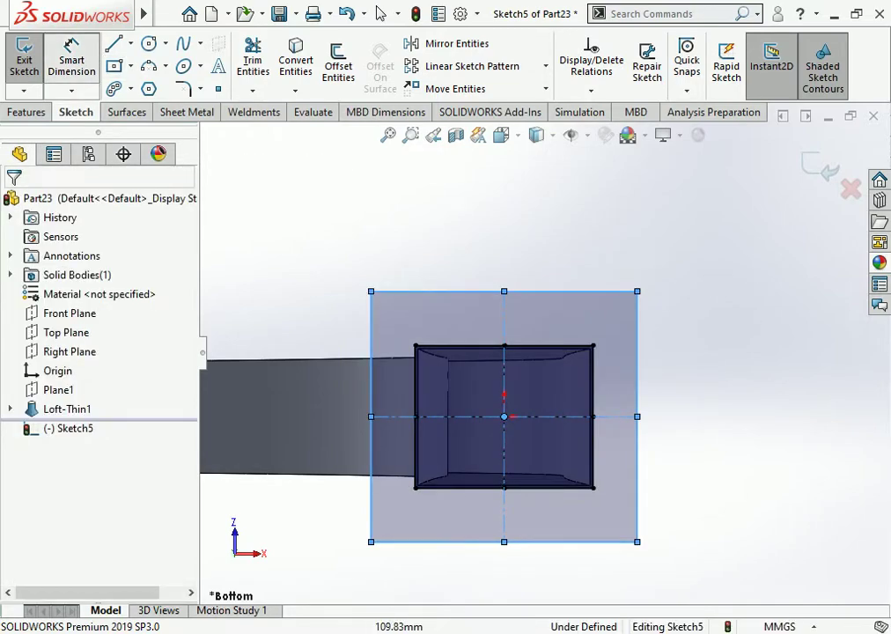
{"action": "left_click", "coordinate": [568, 542]}
{"action": "left_click", "coordinate": [531, 574]}
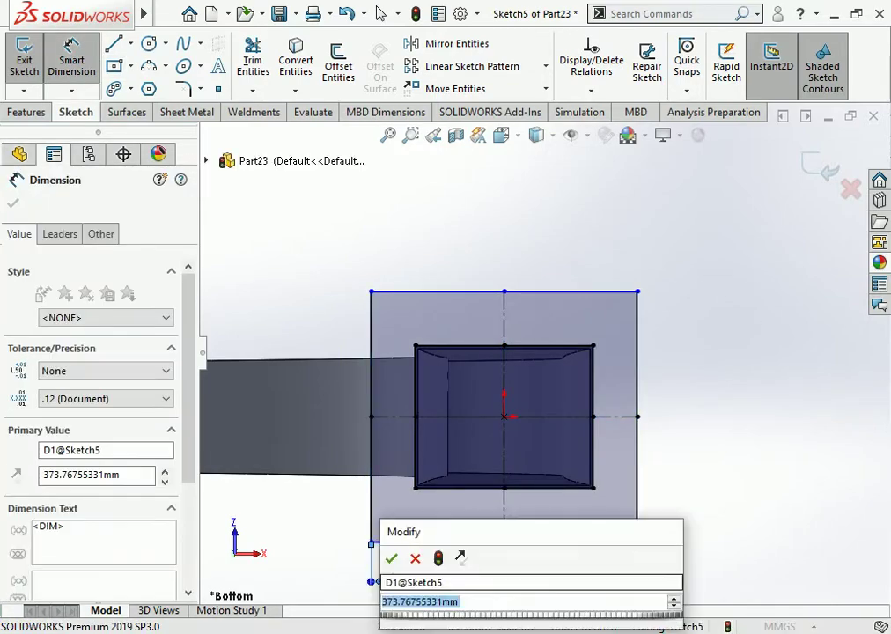
{"action": "type", "text": "350"}
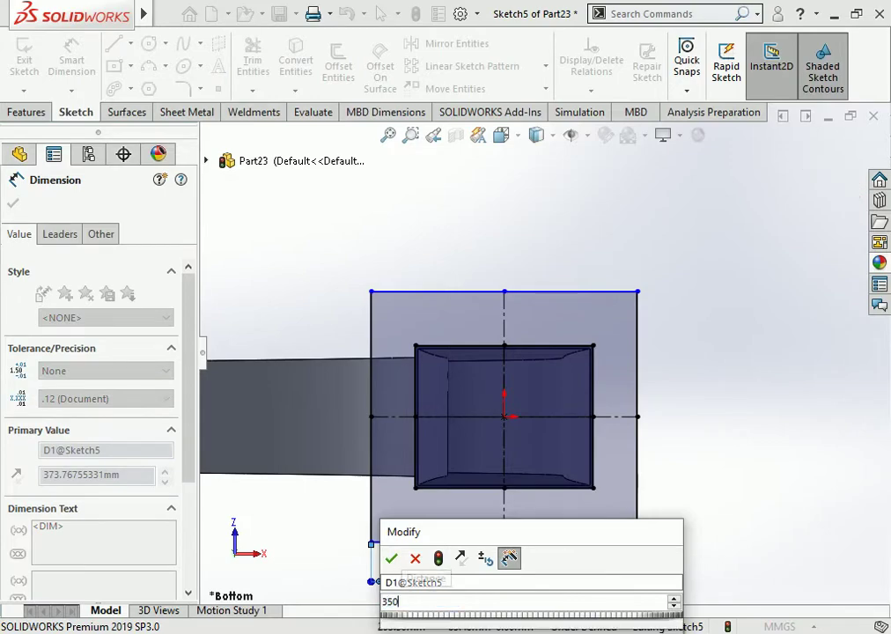
{"action": "key", "text": "Return"}
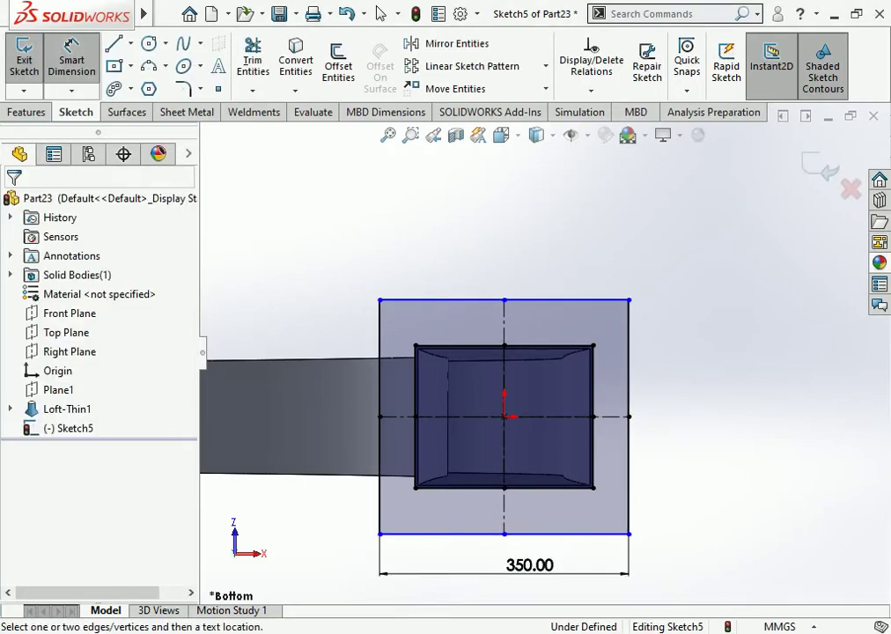
{"action": "left_click", "coordinate": [629, 471]}
{"action": "left_click", "coordinate": [681, 399]}
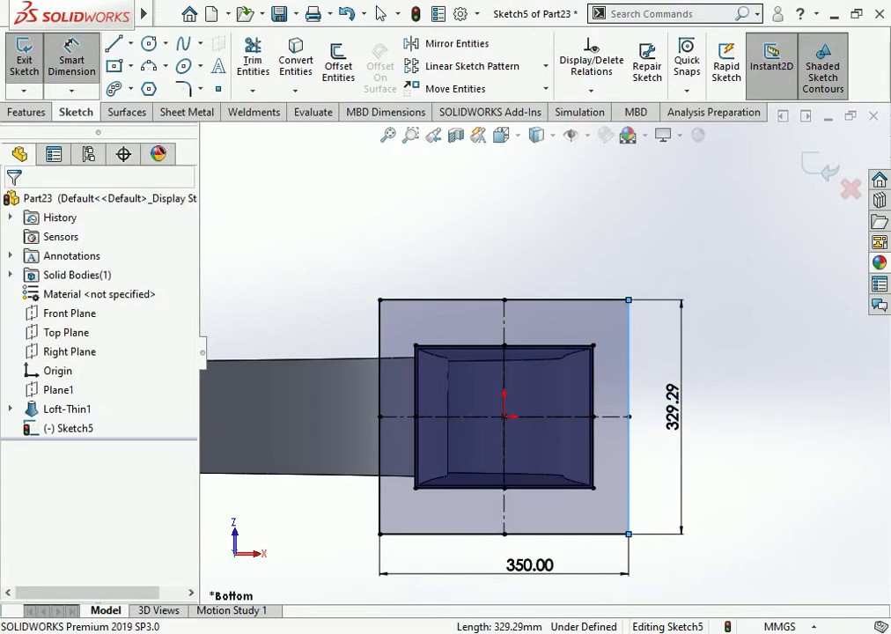
{"action": "type", "text": "350"}
{"action": "key", "text": "Return"}
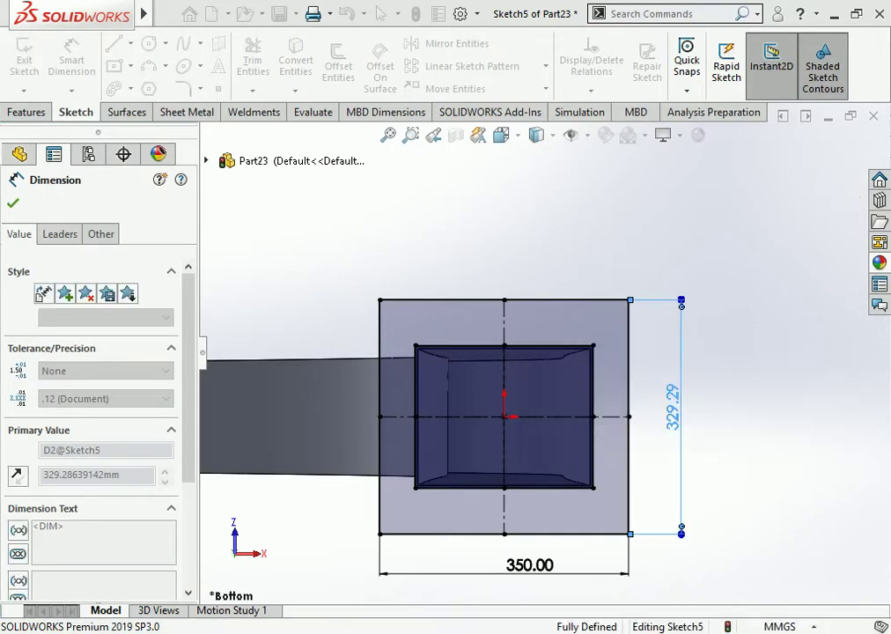
{"action": "key", "text": "Escape"}
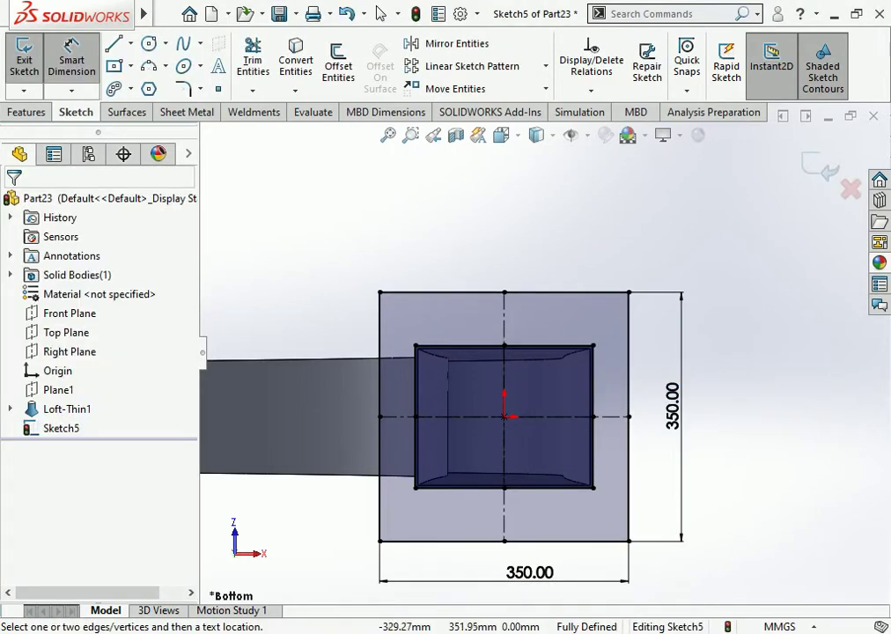
{"action": "left_click", "coordinate": [71, 62]}
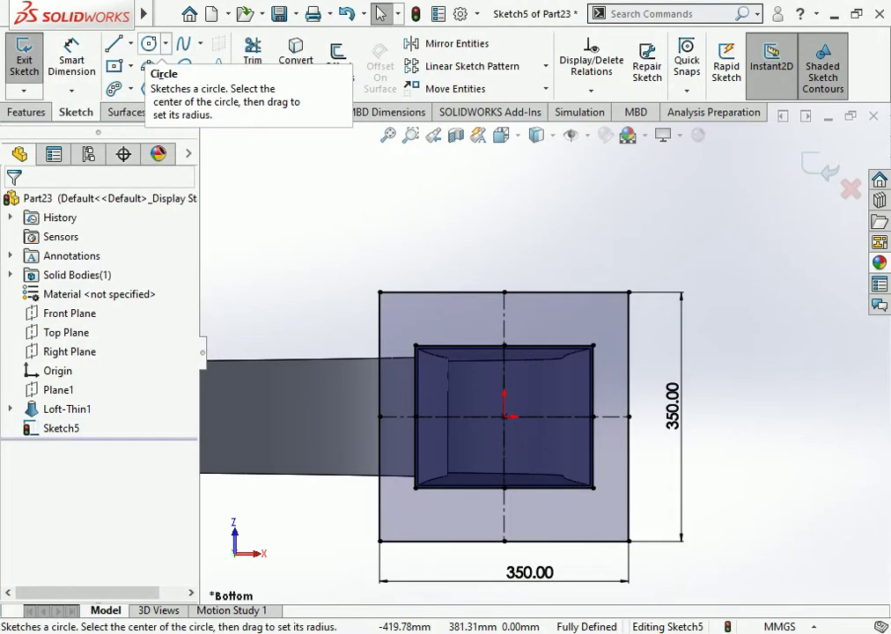
Offset the 350 mm outer square inward by 30 mm
{"action": "left_click", "coordinate": [338, 61]}
{"action": "left_click", "coordinate": [92, 256]}
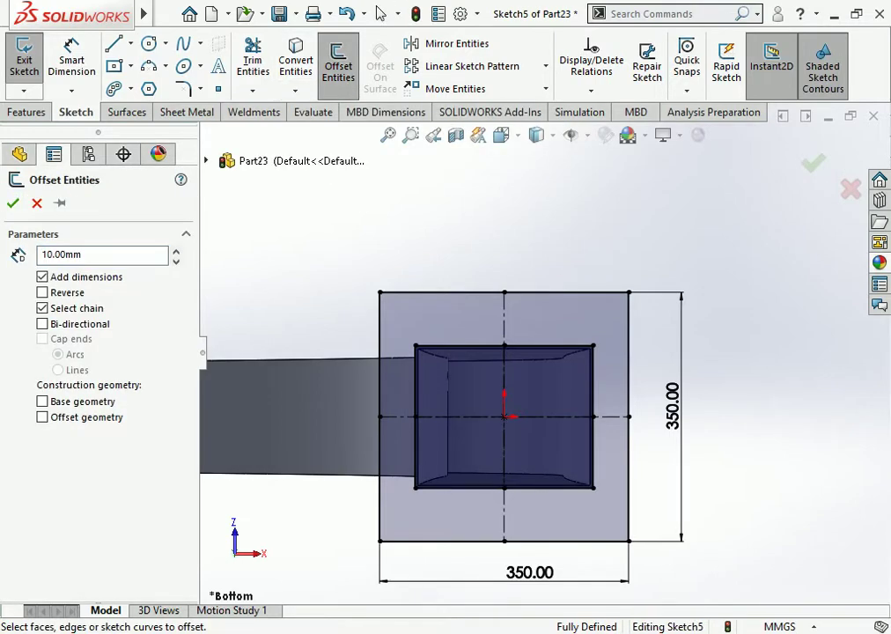
{"action": "left_click", "coordinate": [440, 292]}
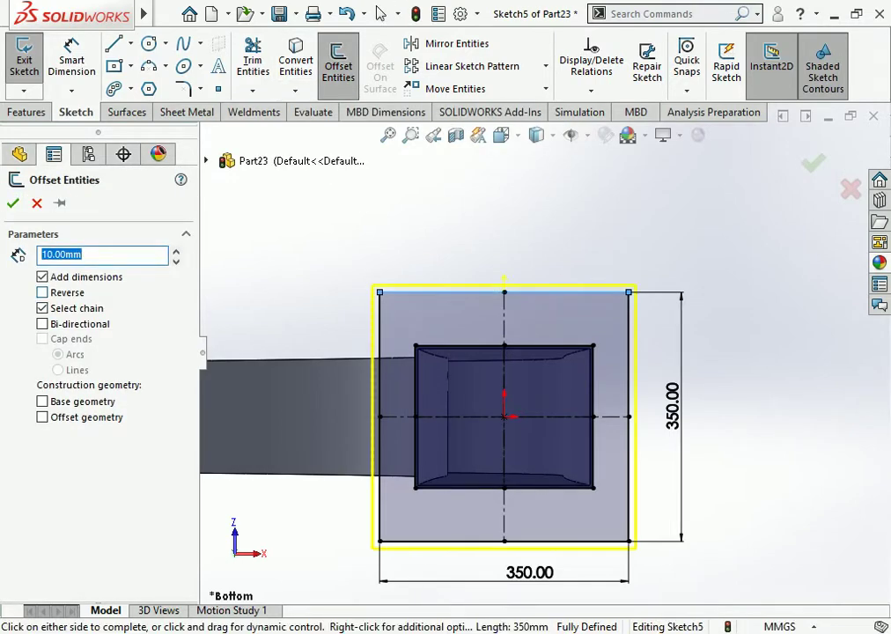
{"action": "left_click", "coordinate": [43, 293]}
{"action": "left_click", "coordinate": [176, 251]}
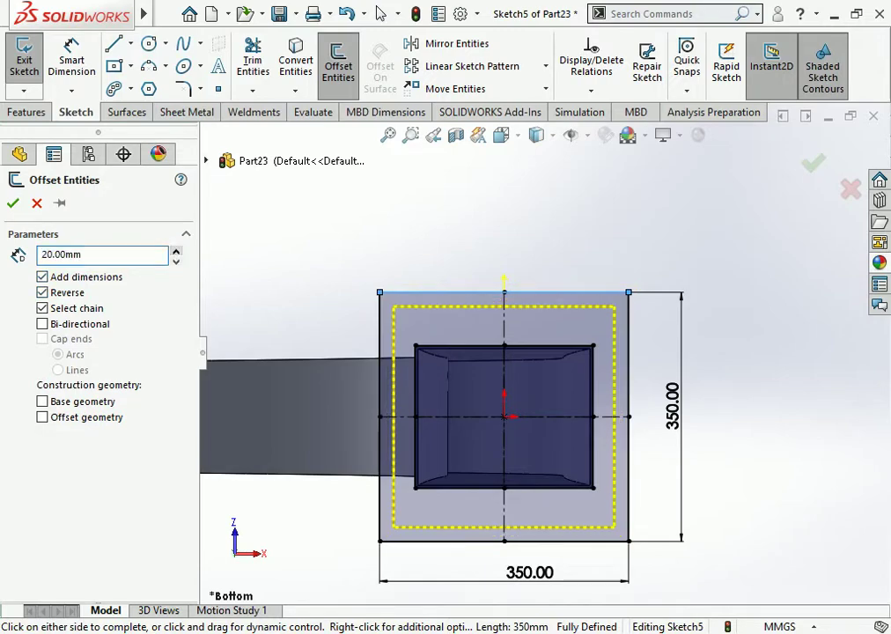
{"action": "left_click", "coordinate": [176, 251]}
{"action": "left_click", "coordinate": [176, 251]}
{"action": "left_click", "coordinate": [176, 261]}
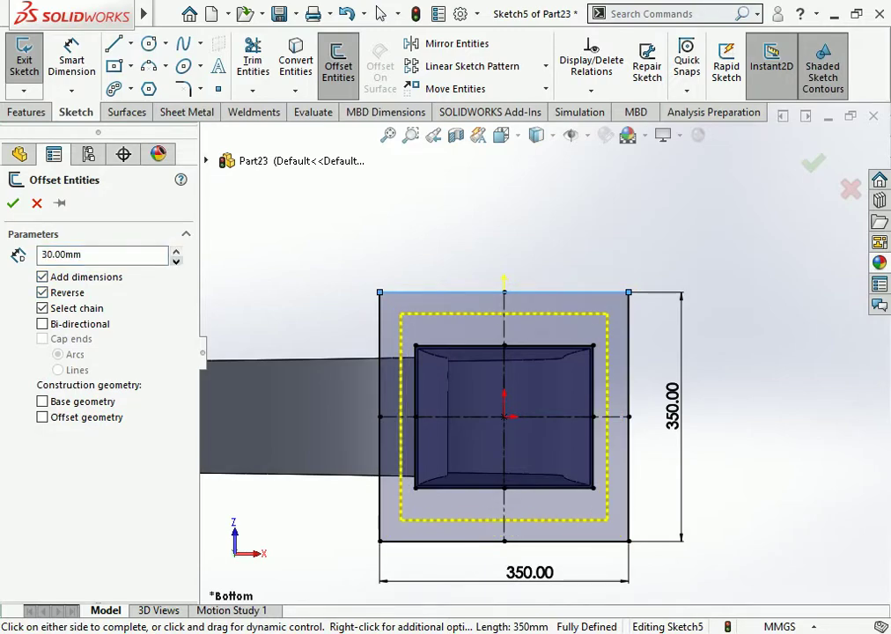
{"action": "left_click", "coordinate": [13, 204]}
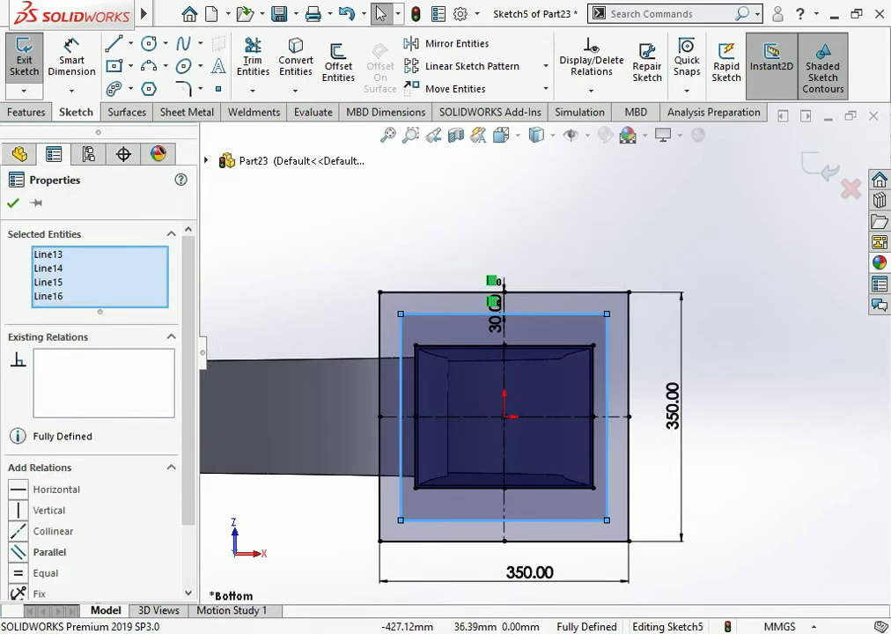
Convert the four lines of the inward offset square to construction geometry
{"action": "left_click_drag", "start_coordinate": [188, 396], "coordinate": [189, 460]}
{"action": "left_click", "coordinate": [39, 565]}
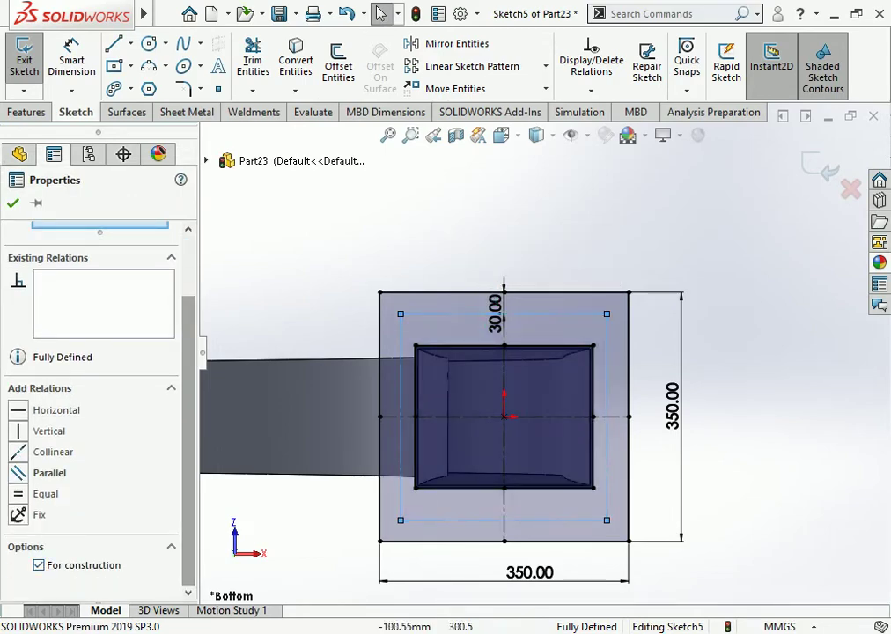
{"action": "left_click", "coordinate": [421, 213]}
Draw a circle about 29 mm in diameter centered on the construction square's lower-left corner
{"action": "left_click", "coordinate": [149, 44]}
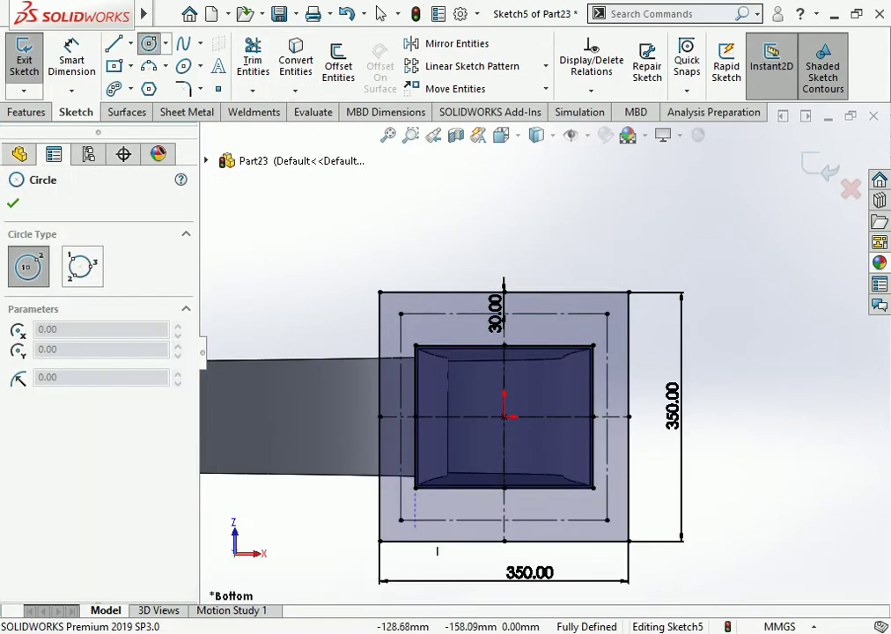
{"action": "left_click", "coordinate": [401, 521]}
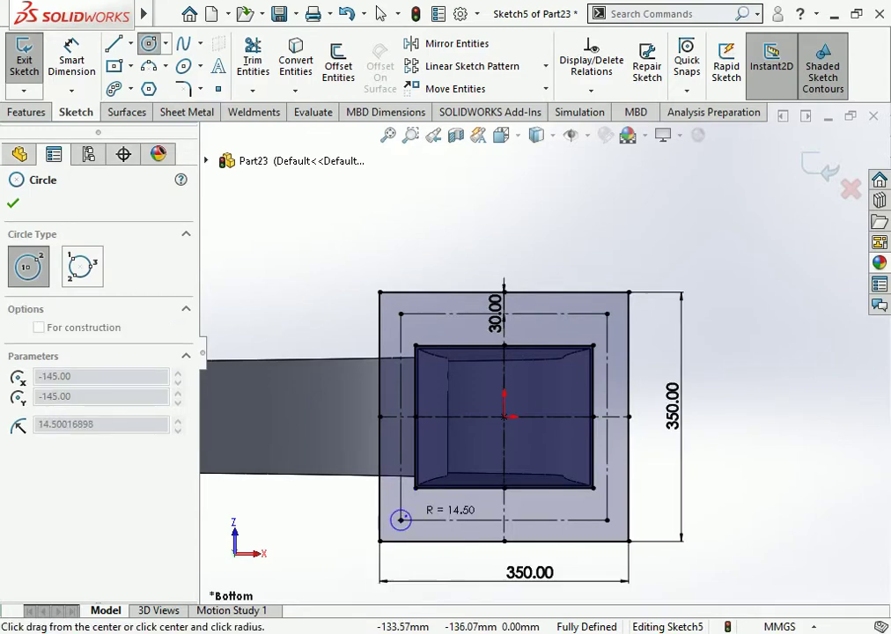
{"action": "left_click", "coordinate": [412, 521]}
{"action": "left_click", "coordinate": [607, 521]}
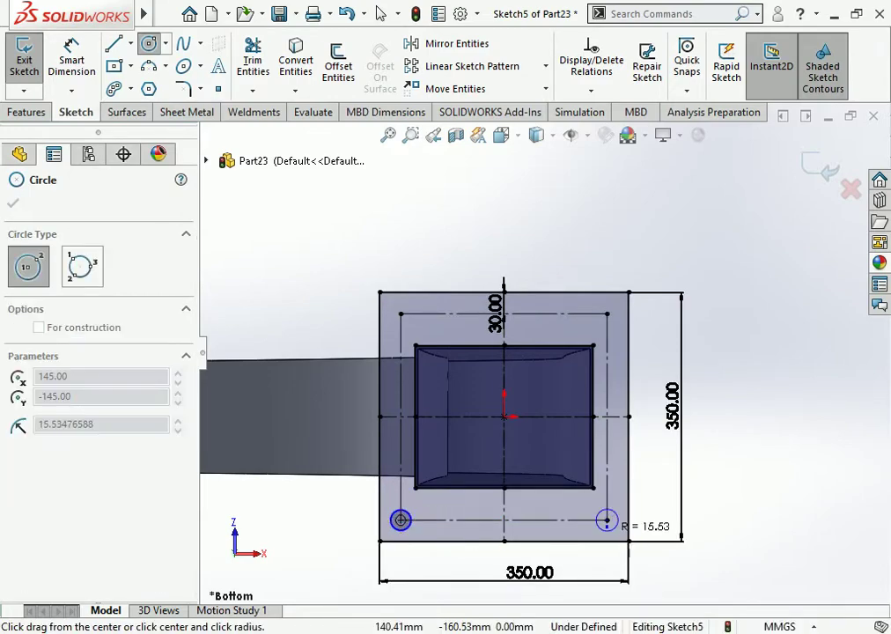
{"action": "left_click", "coordinate": [618, 520]}
{"action": "left_click", "coordinate": [607, 313]}
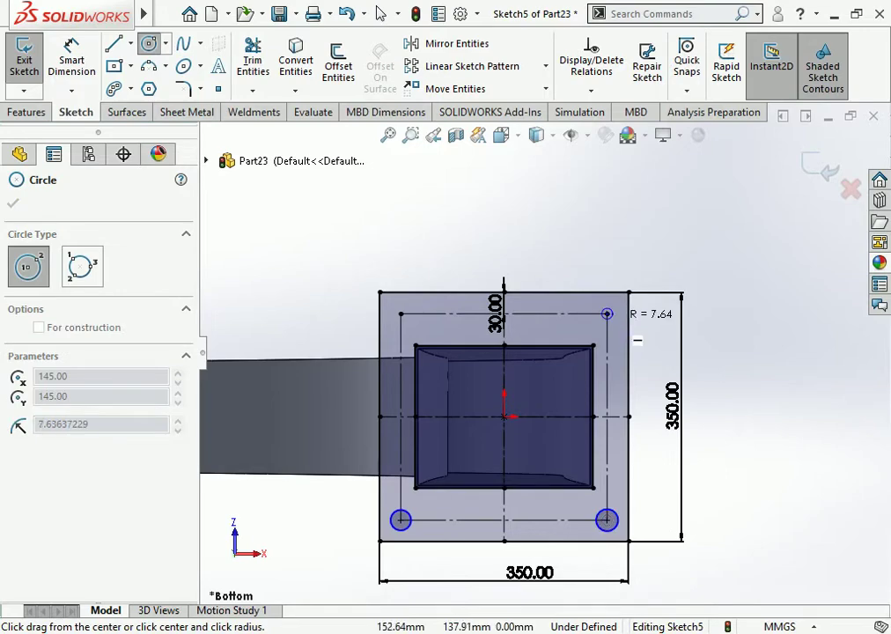
{"action": "key", "text": "Escape"}
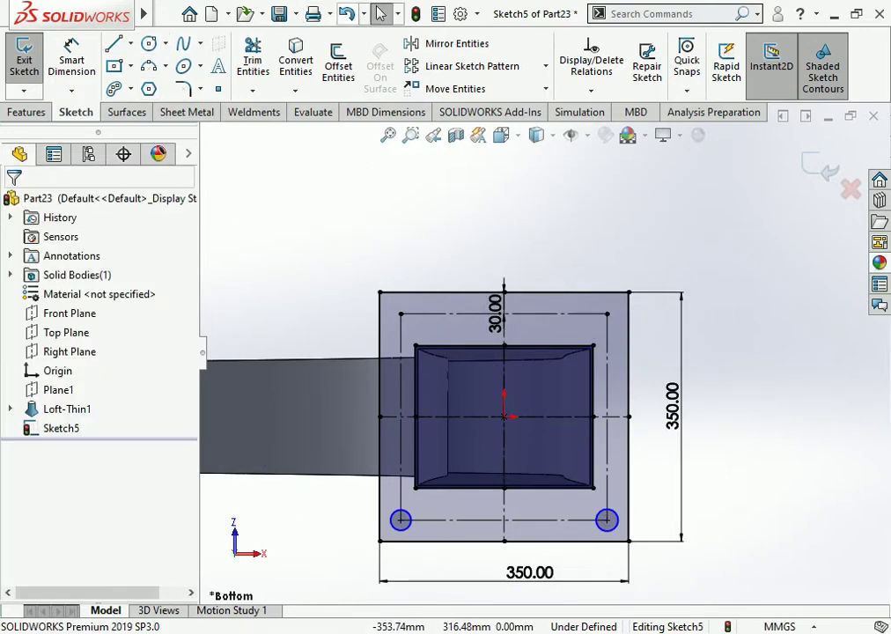
Dimension the corner circle's diameter to 24 mm
{"action": "left_click", "coordinate": [401, 520]}
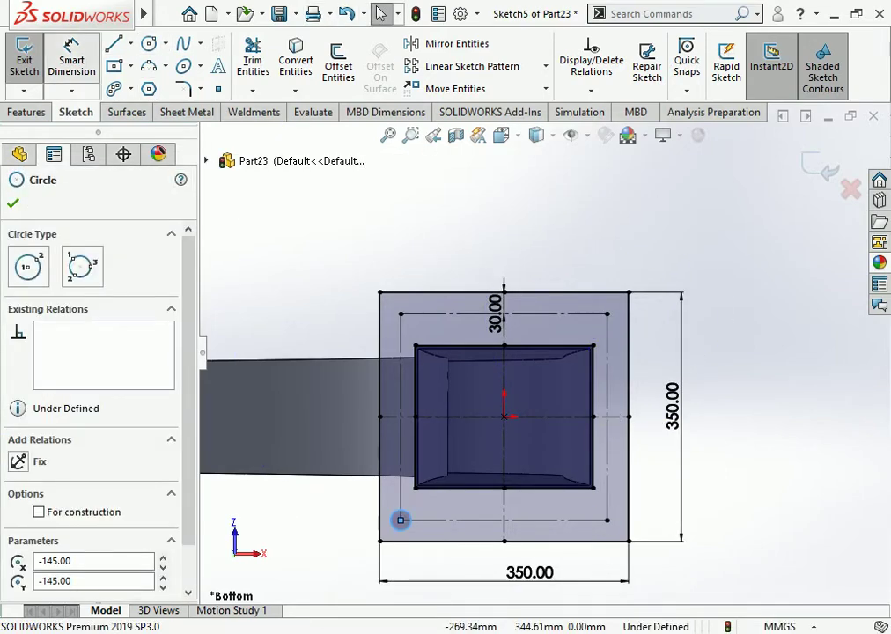
{"action": "left_click", "coordinate": [71, 60]}
{"action": "left_click", "coordinate": [401, 520]}
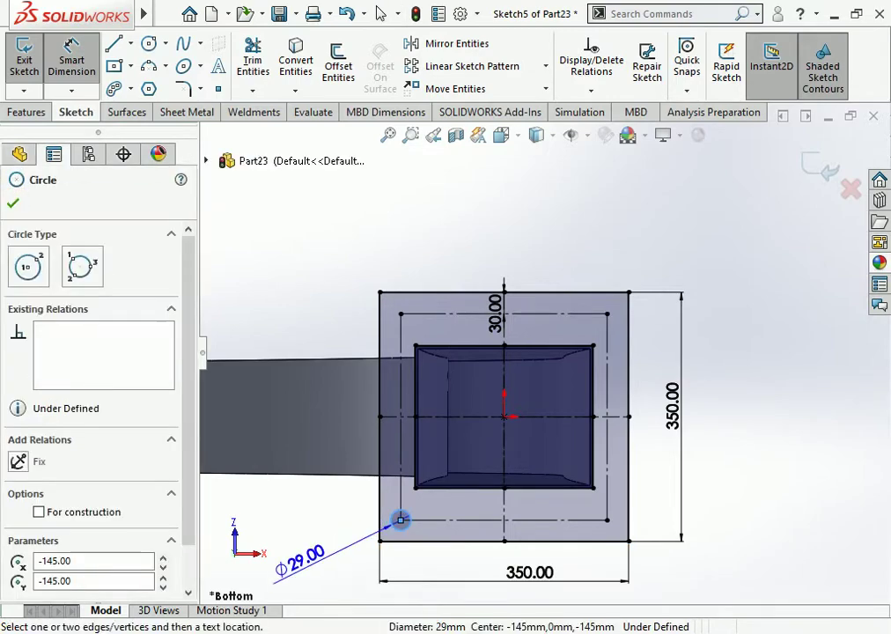
{"action": "left_click", "coordinate": [354, 549]}
{"action": "type", "text": "24"}
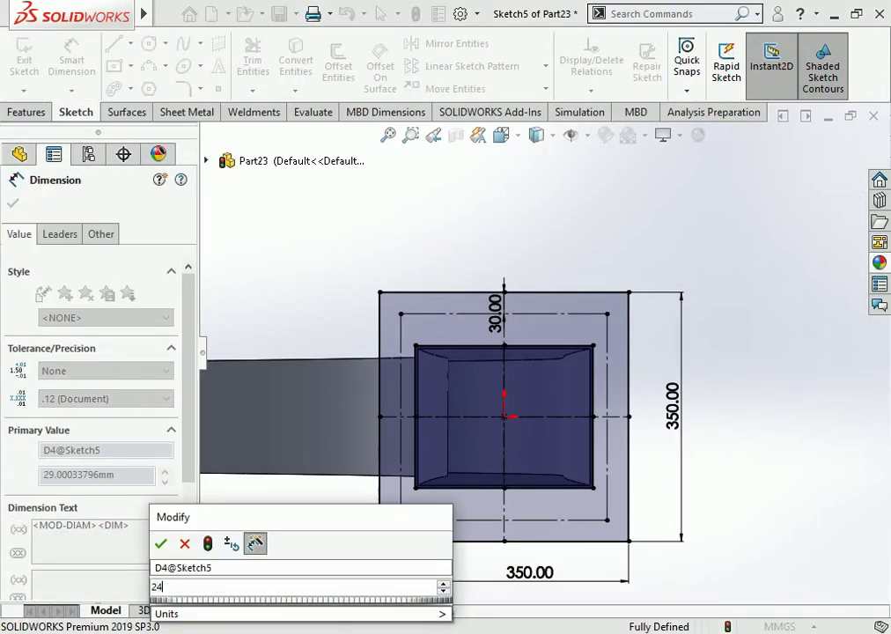
{"action": "key", "text": "Return"}
{"action": "left_click", "coordinate": [748, 526]}
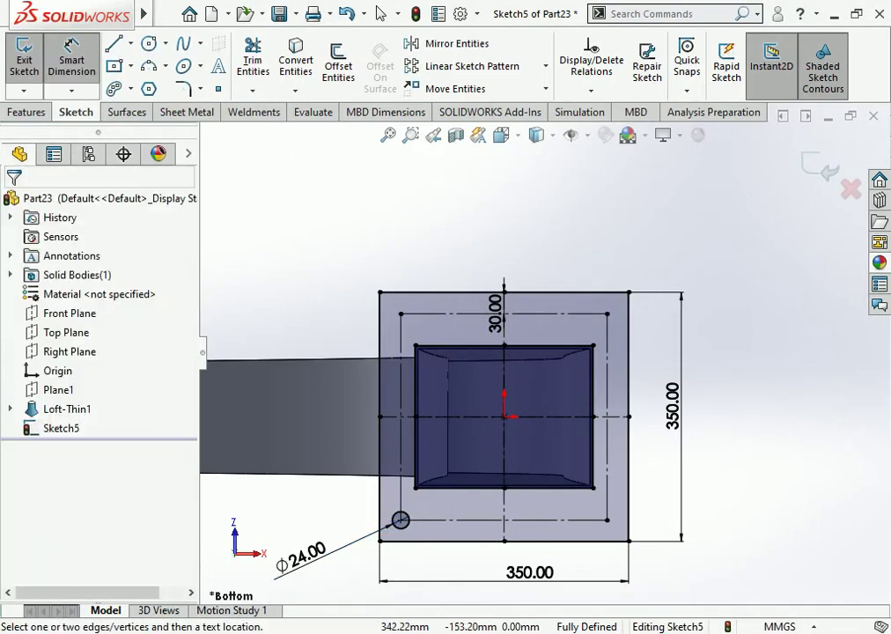
{"action": "left_click", "coordinate": [72, 62]}
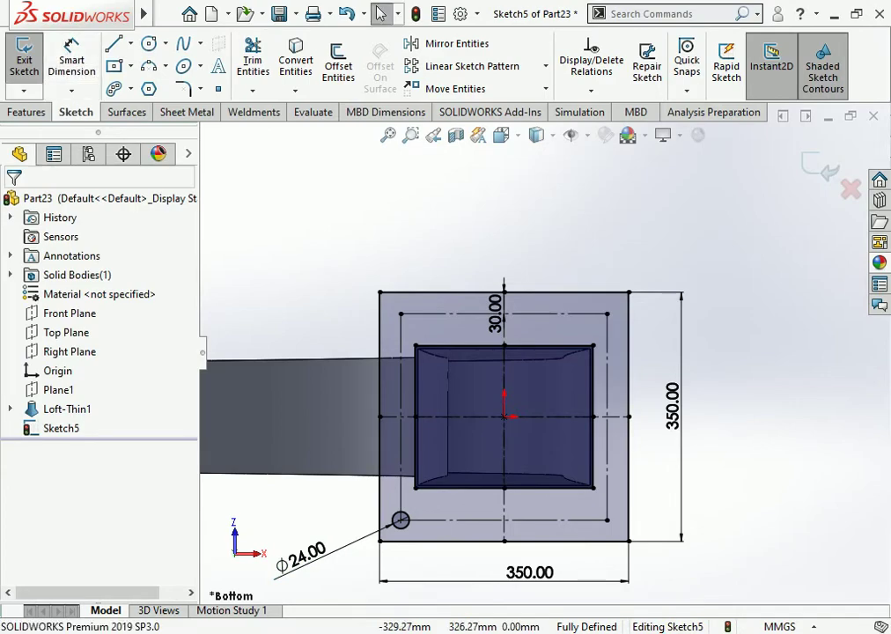
Create a linear sketch pattern of the 24 mm circle with 2 instances at 290 mm spacing along both the X and Y axes
{"action": "left_click", "coordinate": [546, 67]}
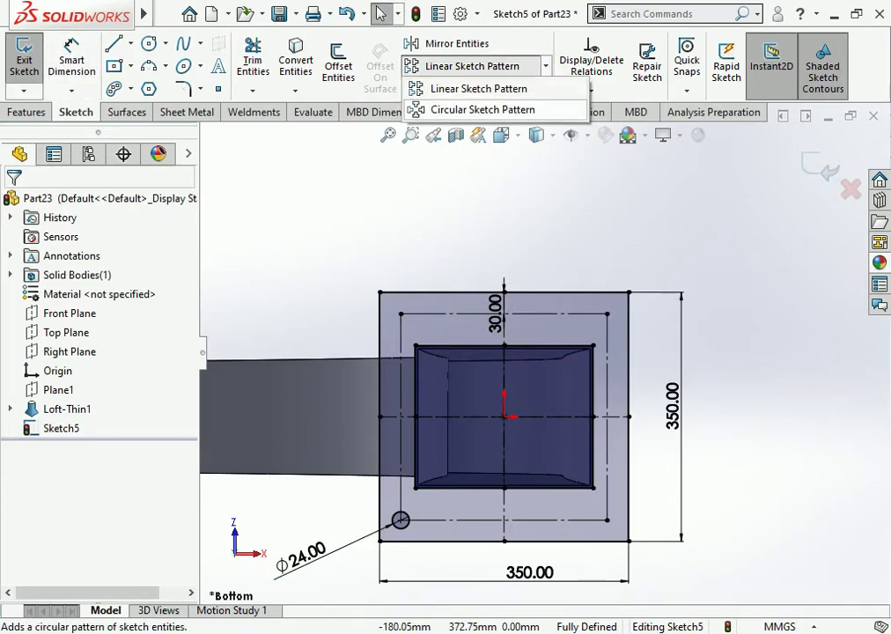
{"action": "left_click", "coordinate": [478, 89]}
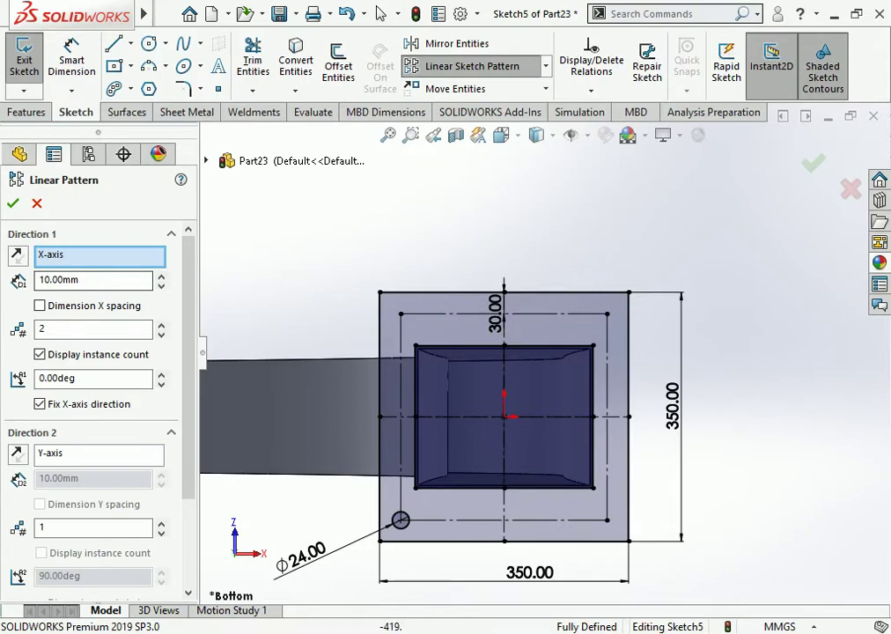
{"action": "double_click", "coordinate": [81, 280]}
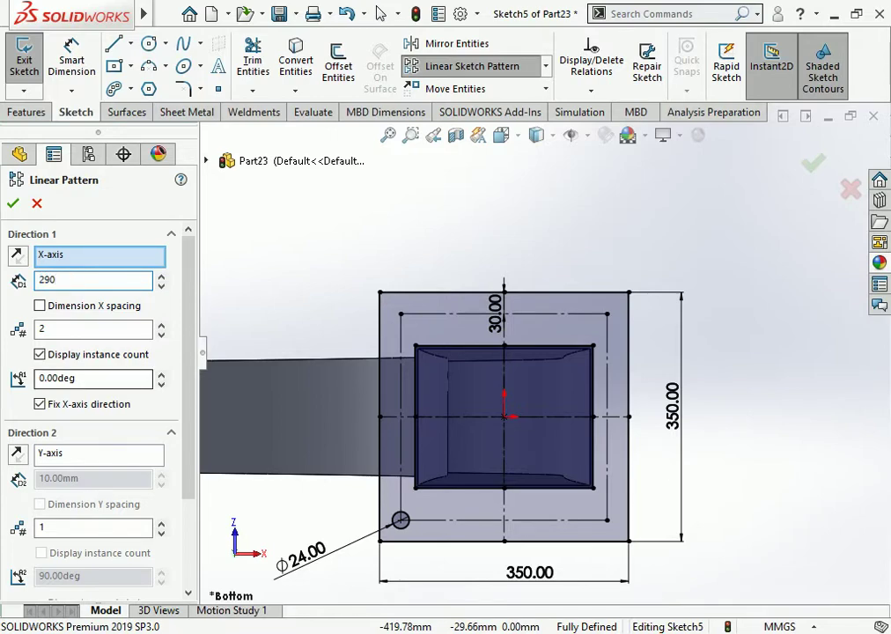
{"action": "left_click", "coordinate": [161, 524]}
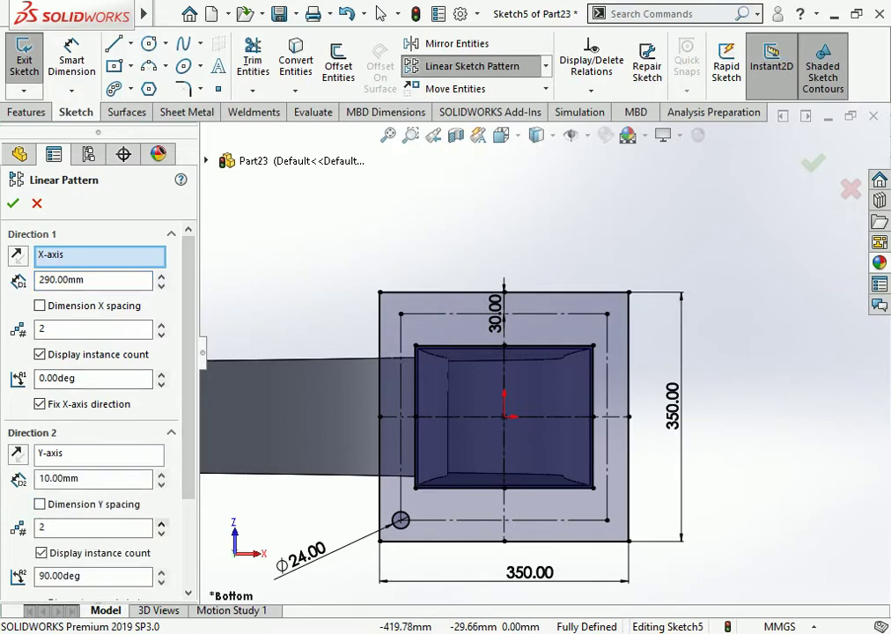
{"action": "double_click", "coordinate": [63, 479]}
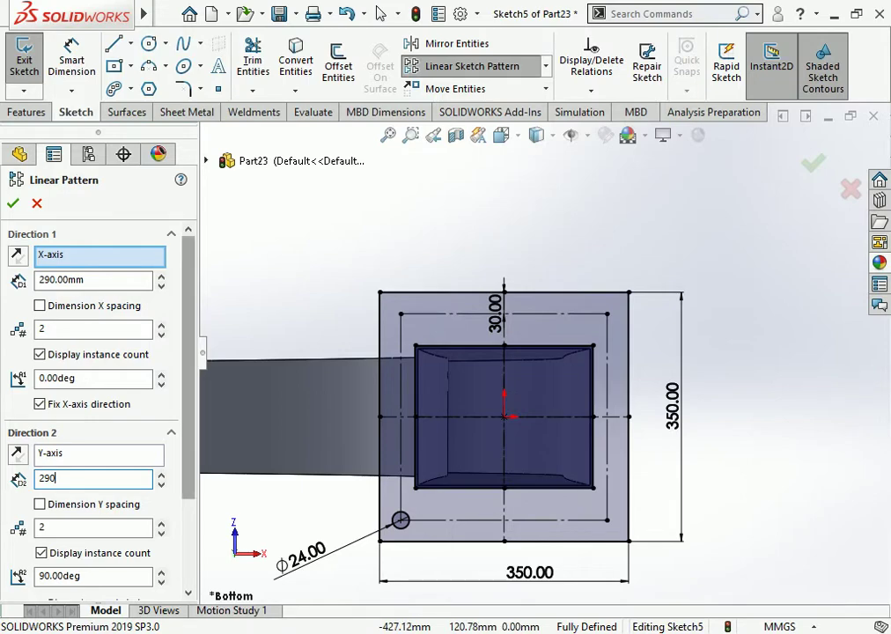
{"action": "left_click_drag", "start_coordinate": [189, 368], "coordinate": [188, 427]}
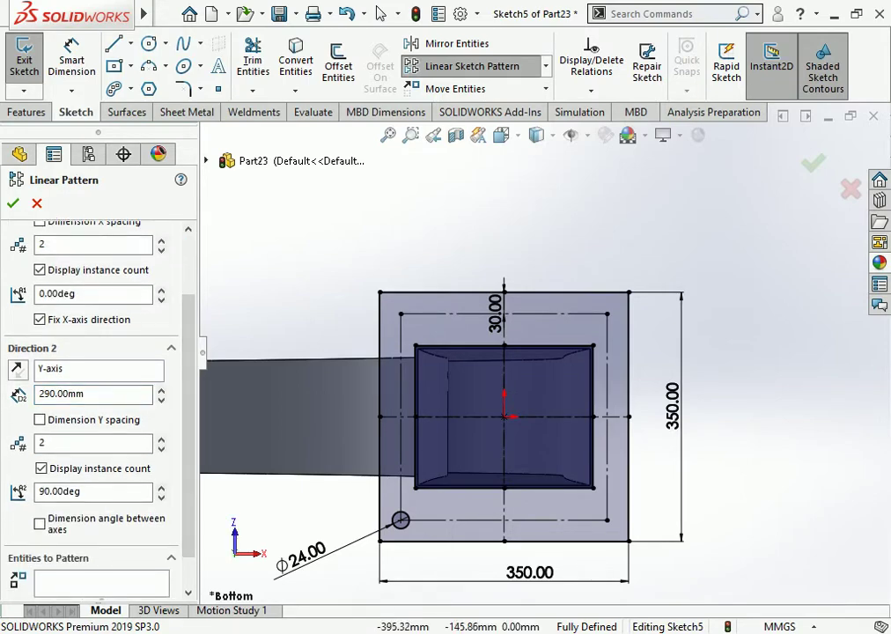
{"action": "left_click_drag", "start_coordinate": [188, 495], "coordinate": [189, 525]}
{"action": "left_click", "coordinate": [102, 543]}
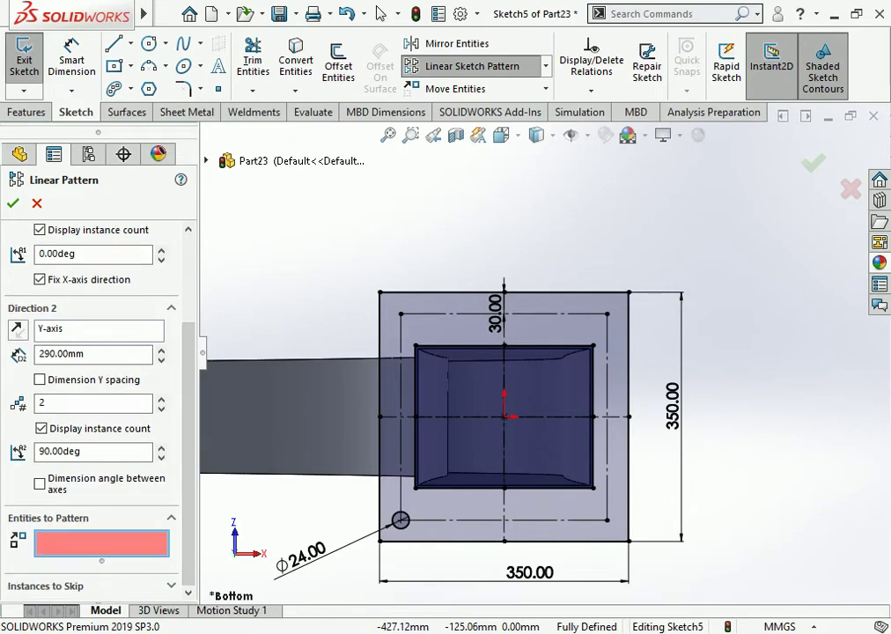
{"action": "left_click", "coordinate": [401, 521]}
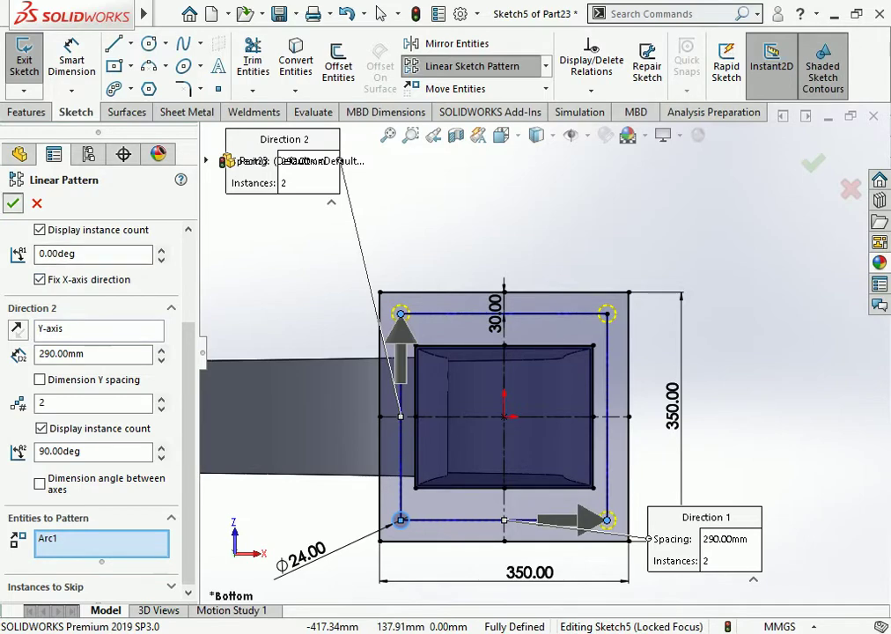
{"action": "key", "text": "Return"}
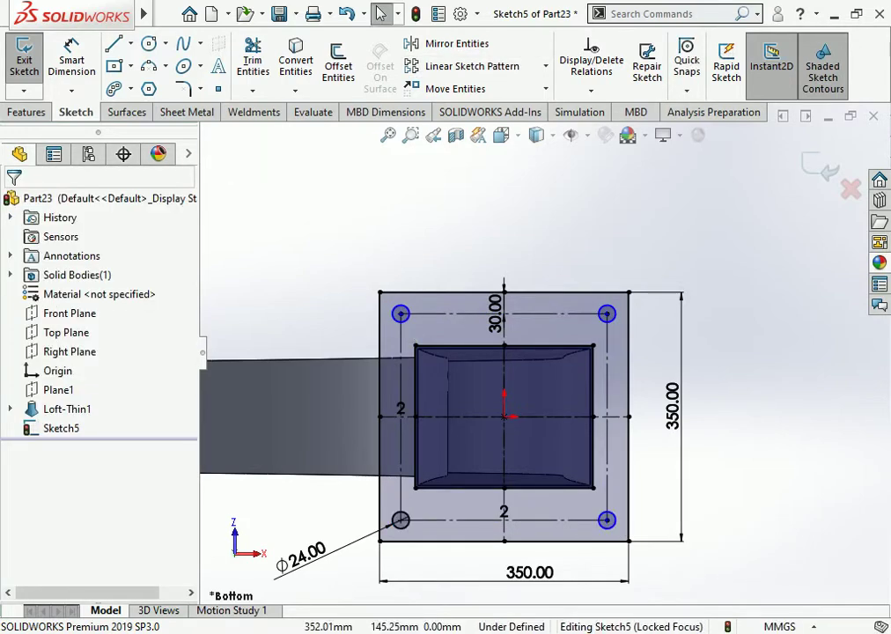
Extrude the base plate sketch 20 mm blind in the reversed direction, upward, without merging it with the loft
{"action": "left_click", "coordinate": [26, 113]}
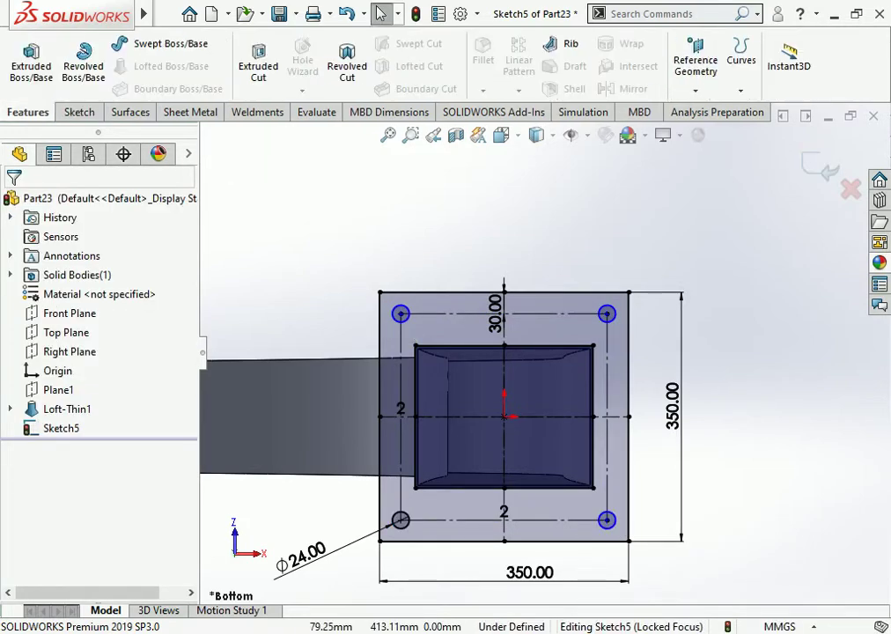
{"action": "left_click", "coordinate": [31, 66]}
{"action": "mouse_move", "coordinate": [442, 369]}
{"action": "middle_mouse_down"}
{"action": "mouse_move", "coordinate": [502, 441]}
{"action": "mouse_move", "coordinate": [504, 423]}
{"action": "mouse_move", "coordinate": [389, 541]}
{"action": "mouse_move", "coordinate": [518, 577]}
{"action": "mouse_move", "coordinate": [522, 596]}
{"action": "middle_mouse_up"}
{"action": "scroll", "coordinate": [511, 405], "scroll_direction": "up", "scroll_amount": 5}
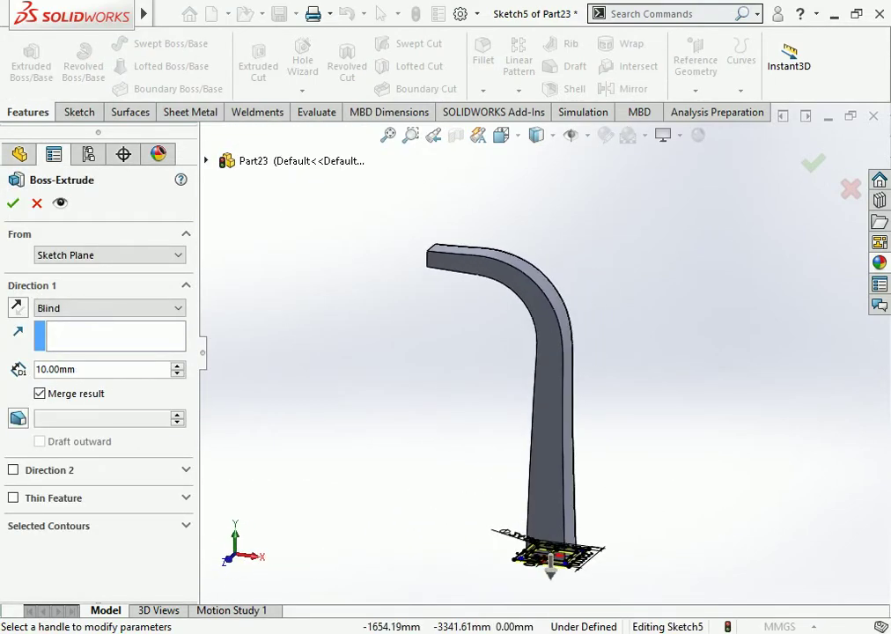
{"action": "left_click", "coordinate": [17, 307]}
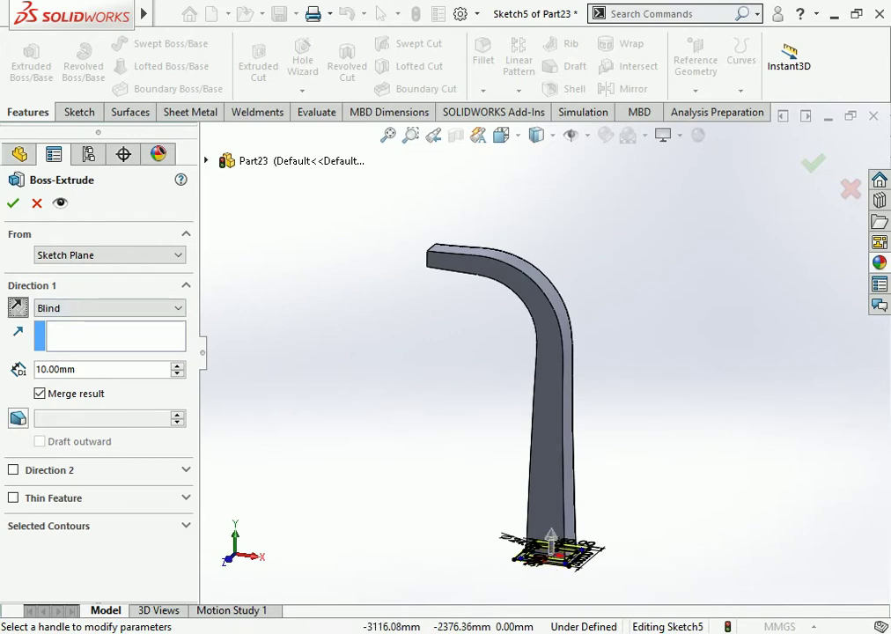
{"action": "left_click", "coordinate": [177, 366]}
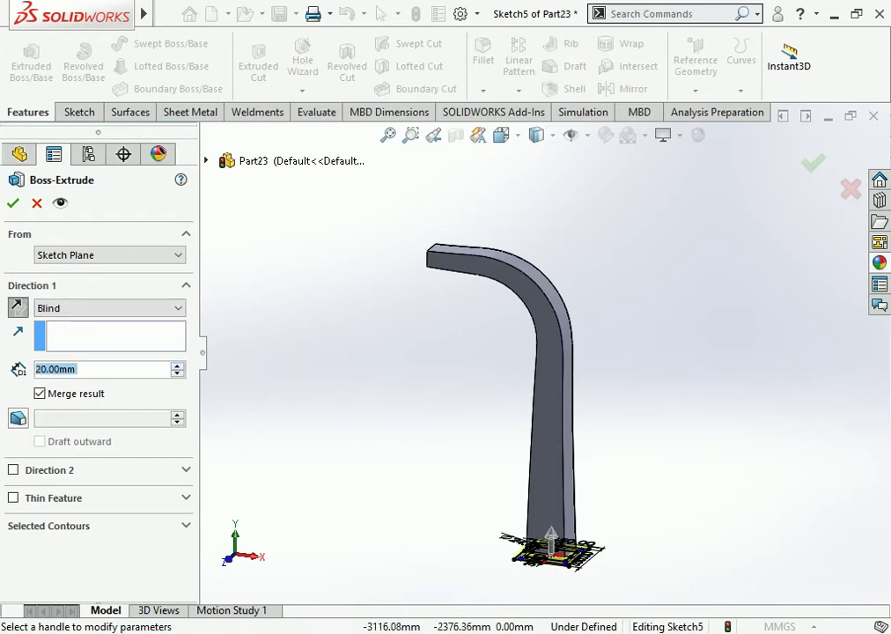
{"action": "left_click", "coordinate": [13, 203]}
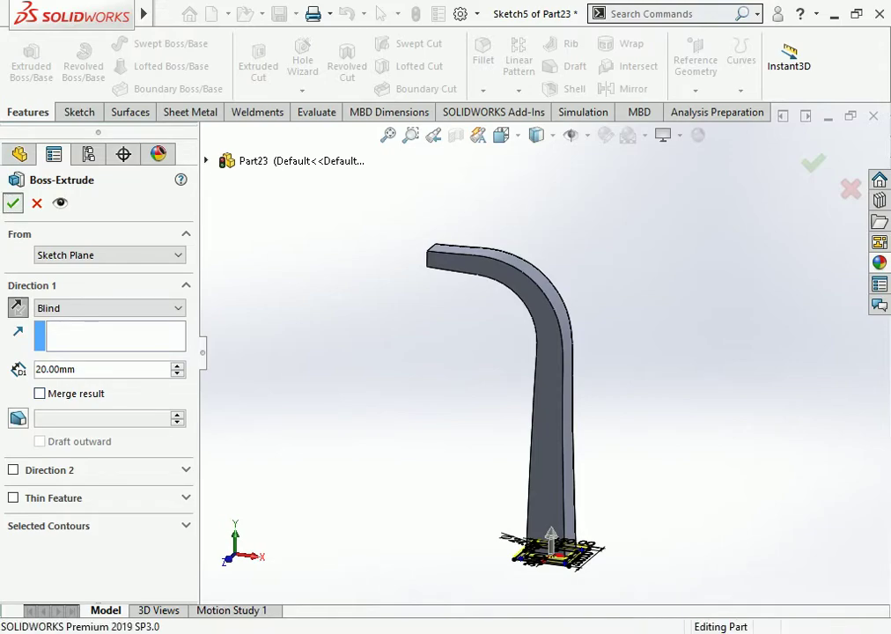
Start a sketch on the thin rim face at the loft's upper free end and view it normal to the sketch plane
{"action": "scroll", "coordinate": [580, 344], "scroll_direction": "down", "scroll_amount": 1}
{"action": "middle_click_drag", "start_coordinate": [580, 345], "coordinate": [700, 365]}
{"action": "scroll", "coordinate": [396, 247], "scroll_direction": "down", "scroll_amount": 10}
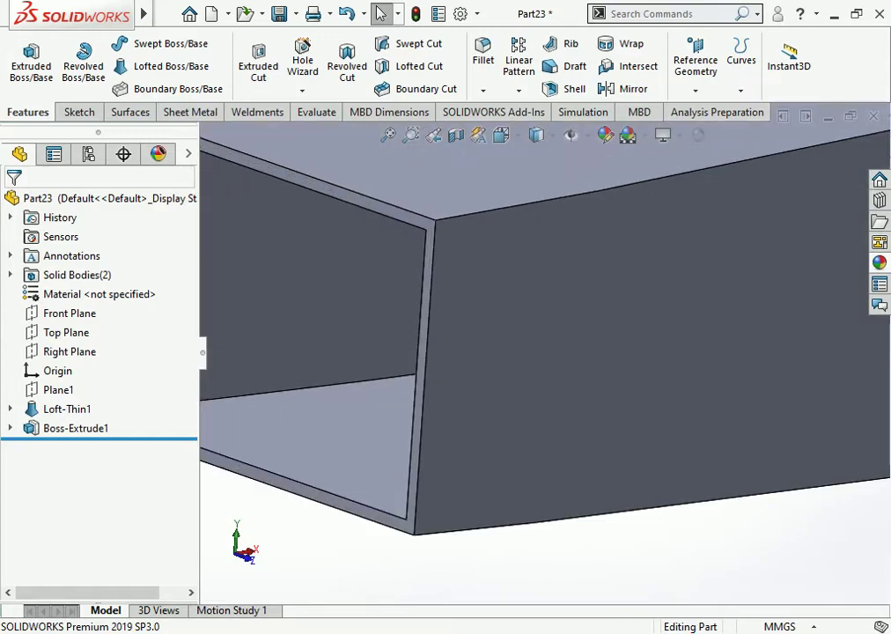
{"action": "left_click", "coordinate": [421, 363]}
{"action": "left_click", "coordinate": [498, 313]}
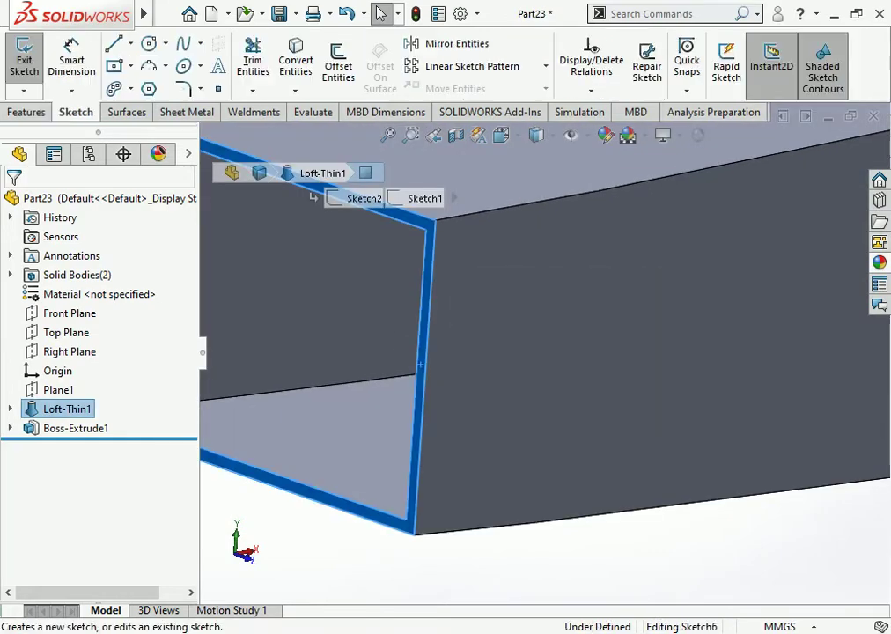
{"action": "left_click", "coordinate": [503, 135]}
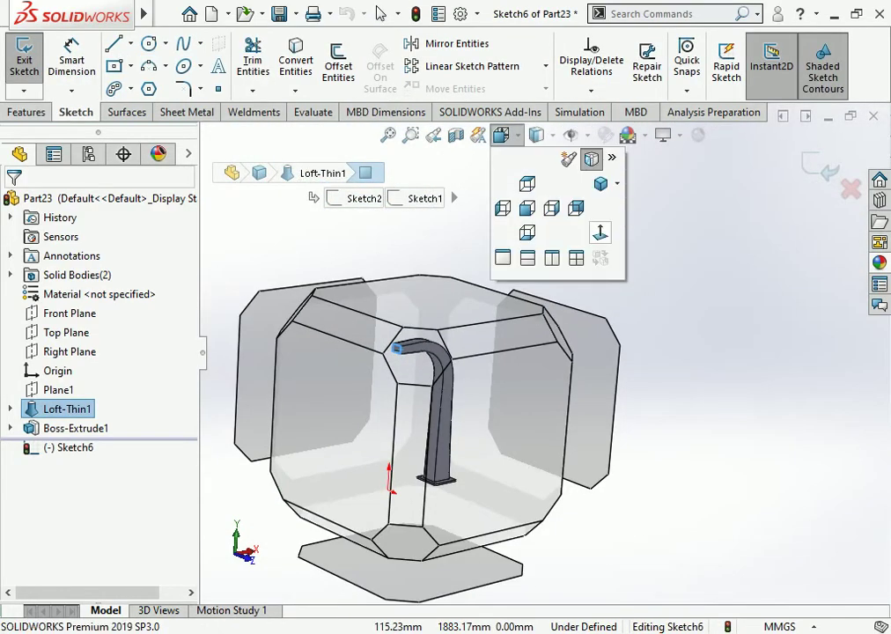
{"action": "left_click", "coordinate": [601, 231]}
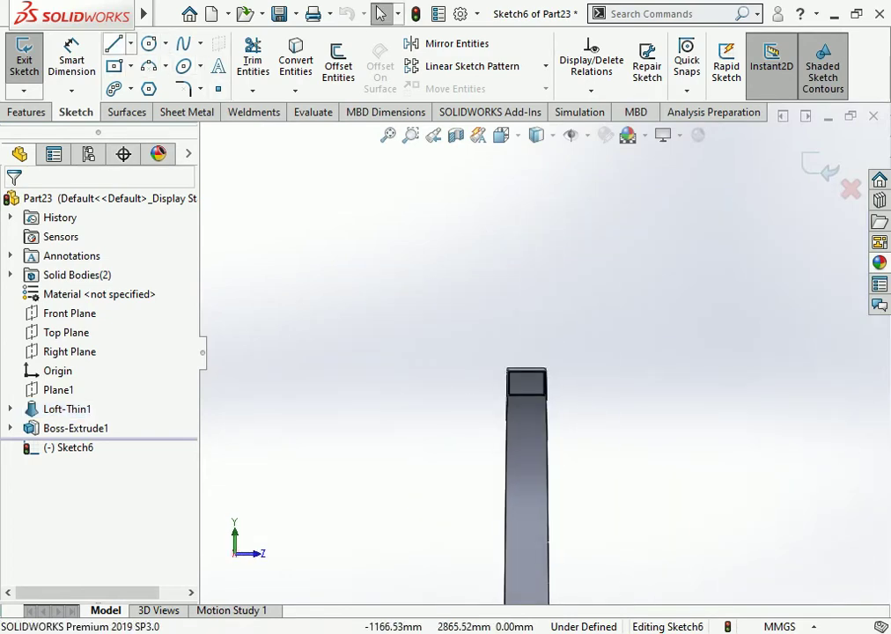
Sketch a corner rectangle about 117 mm high over the loft's end opening, wider than the loft and extending above it
{"action": "left_click", "coordinate": [115, 66]}
{"action": "scroll", "coordinate": [521, 378], "scroll_direction": "down", "scroll_amount": 6}
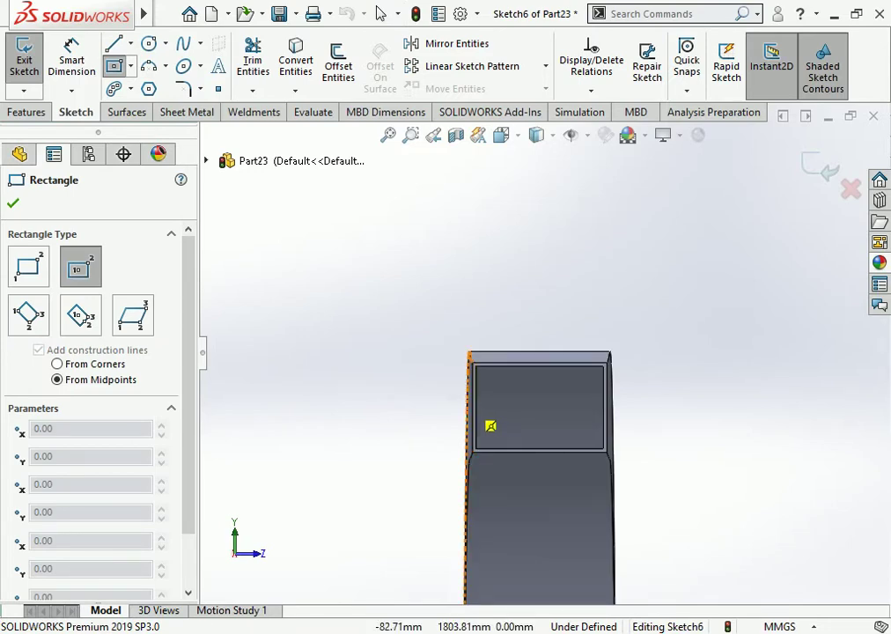
{"action": "left_click", "coordinate": [450, 404]}
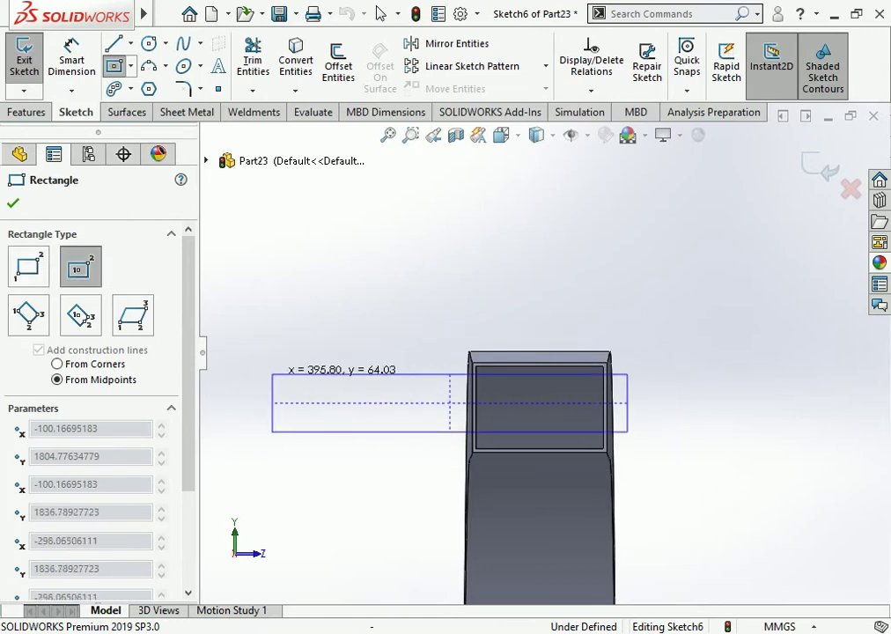
{"action": "left_click", "coordinate": [28, 267]}
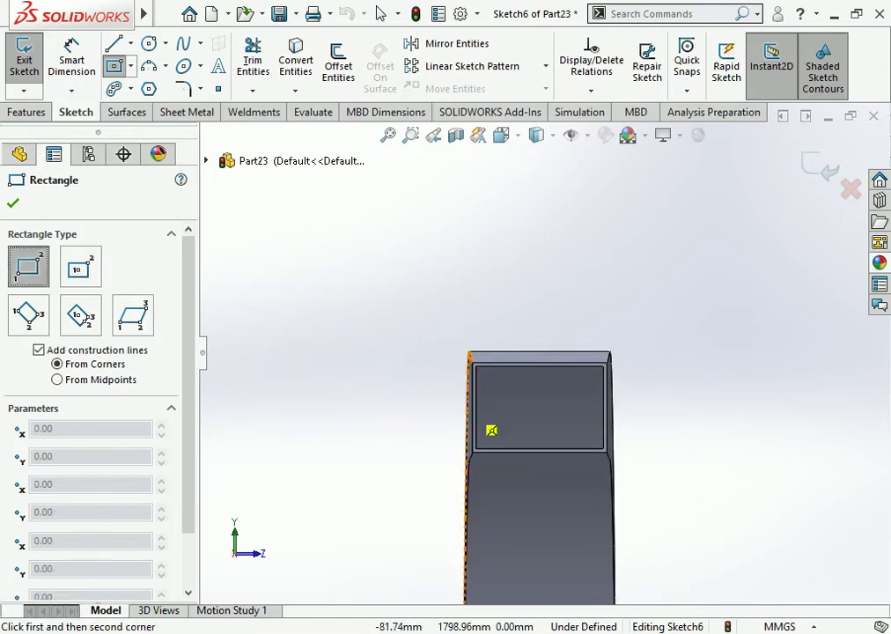
{"action": "left_click", "coordinate": [469, 426]}
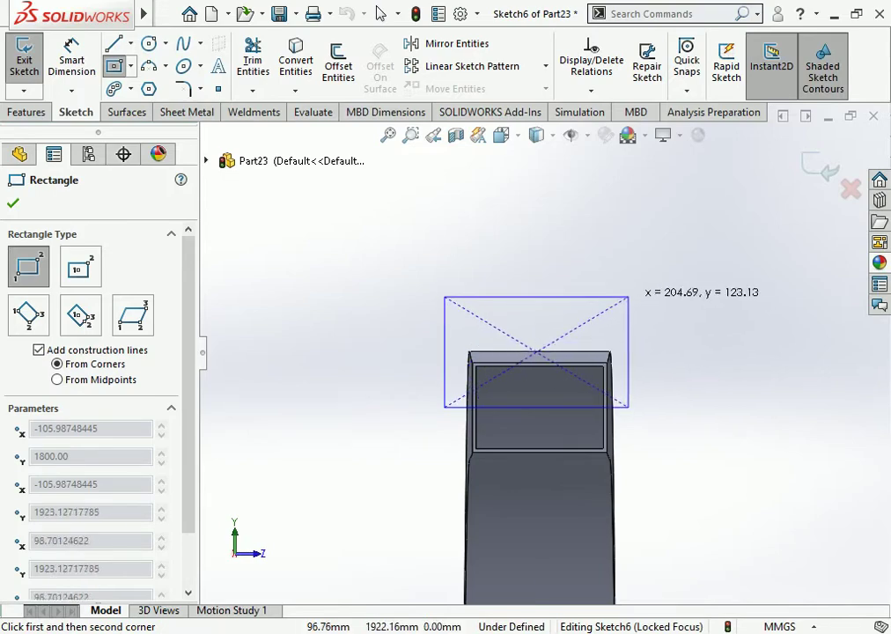
{"action": "left_click", "coordinate": [630, 302]}
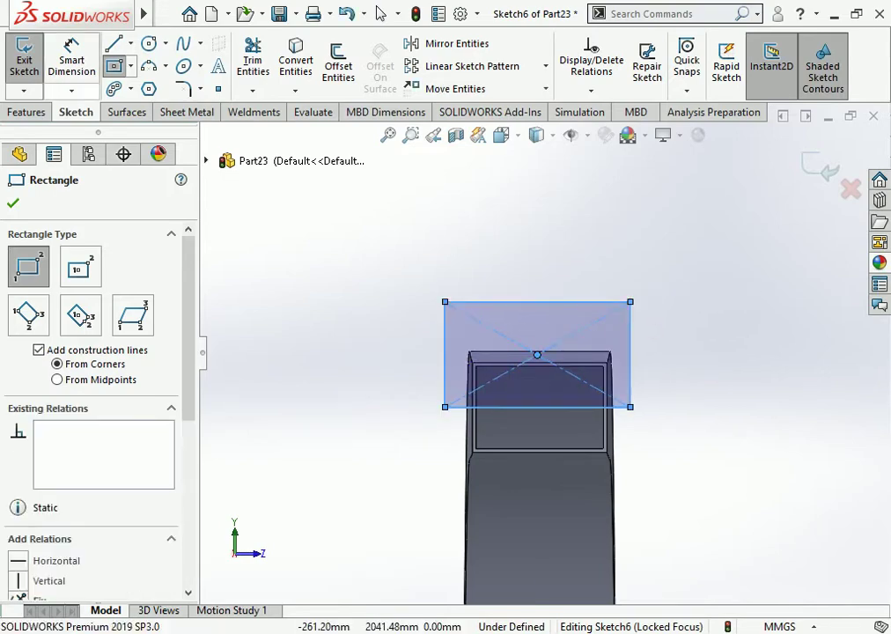
Dimension the rectangle's left side 30 mm outside the left edge of the loft's end rim
{"action": "left_click", "coordinate": [71, 64]}
{"action": "scroll", "coordinate": [460, 402], "scroll_direction": "down", "scroll_amount": 4}
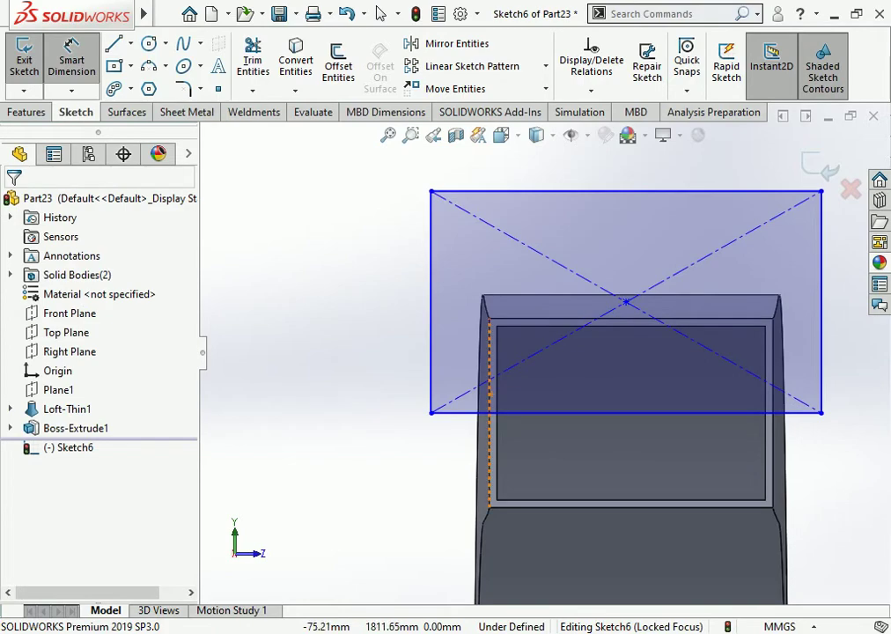
{"action": "left_click", "coordinate": [490, 392]}
{"action": "left_click", "coordinate": [430, 372]}
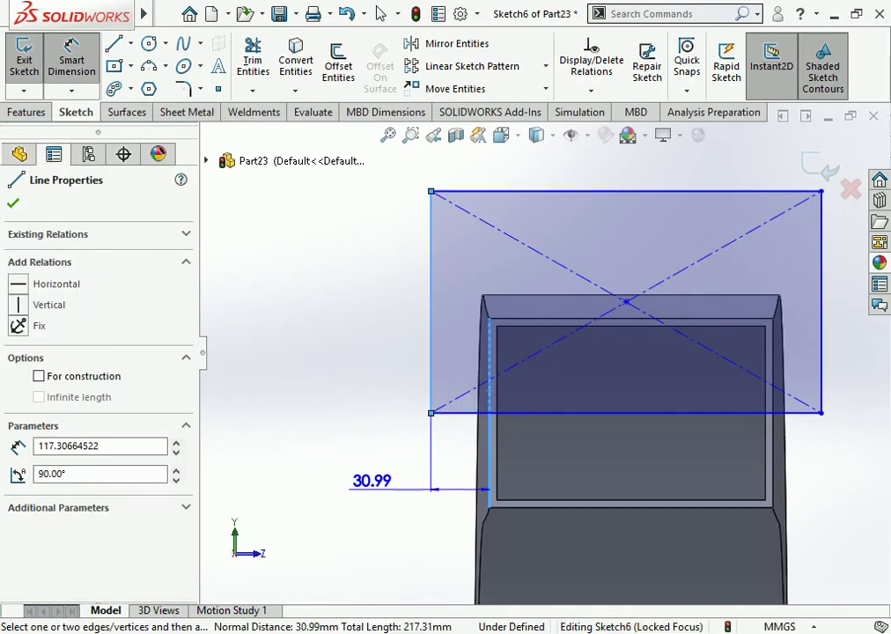
{"action": "left_click", "coordinate": [372, 481]}
{"action": "type", "text": "30"}
{"action": "key", "text": "Return"}
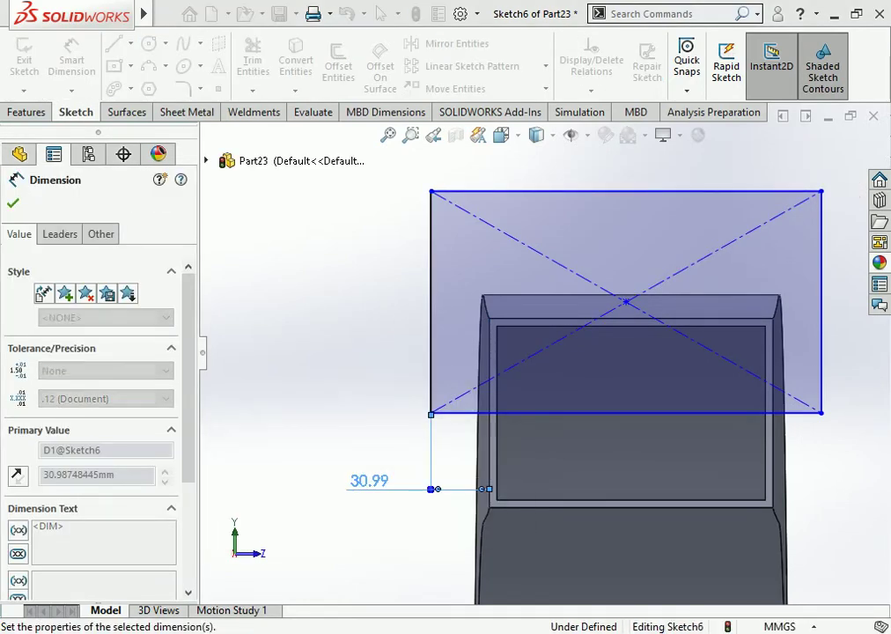
{"action": "key", "text": "Return"}
{"action": "scroll", "coordinate": [606, 324], "scroll_direction": "up", "scroll_amount": 2}
{"action": "left_click", "coordinate": [759, 354]}
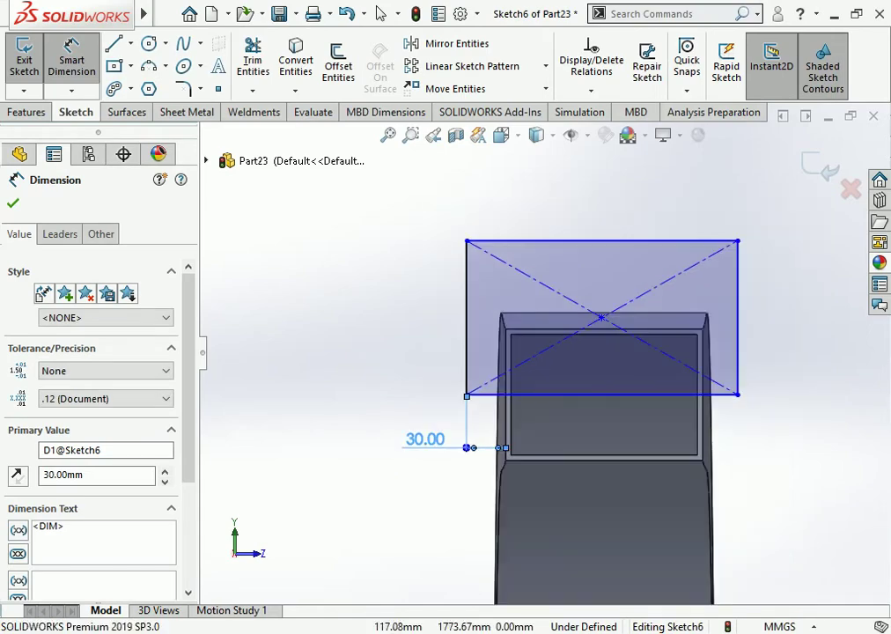
Dimension the rectangle's right side 30 mm outside the right edge of the loft's end rim
{"action": "left_click", "coordinate": [703, 410]}
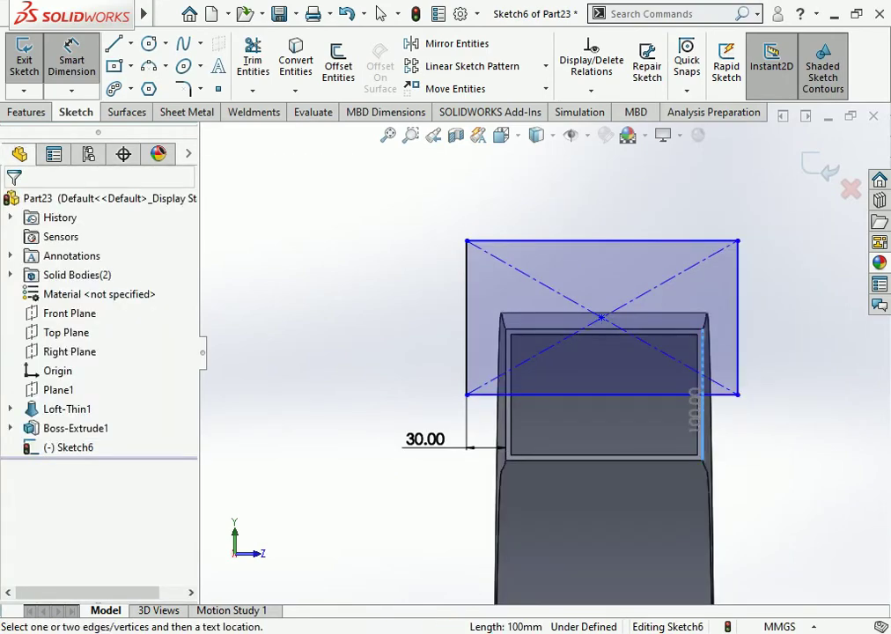
{"action": "left_click", "coordinate": [738, 378]}
{"action": "left_click", "coordinate": [773, 431]}
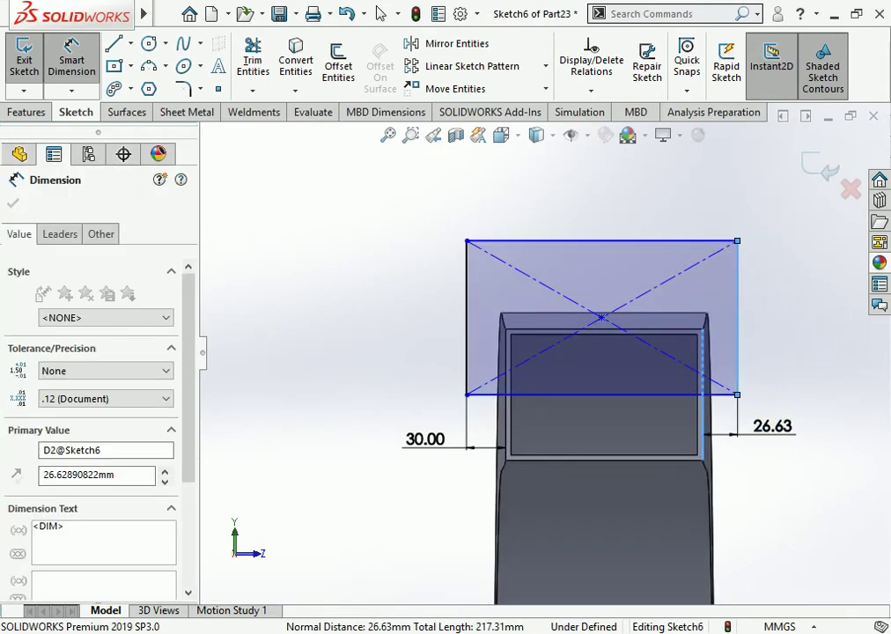
{"action": "type", "text": "30"}
{"action": "key", "text": "Return"}
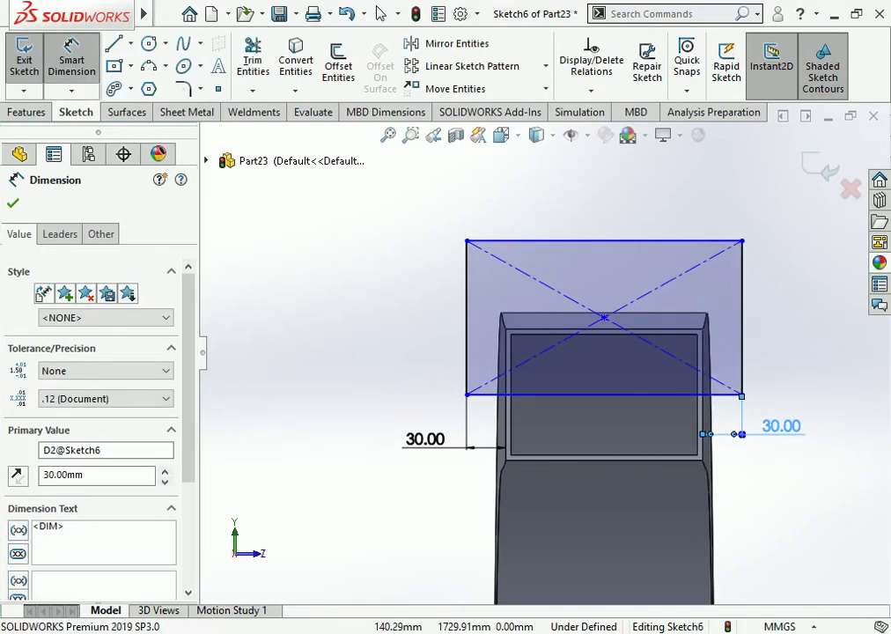
{"action": "left_click", "coordinate": [770, 360]}
Dimension the rectangle's height to 120 mm
{"action": "left_click", "coordinate": [742, 323]}
{"action": "left_click", "coordinate": [796, 306]}
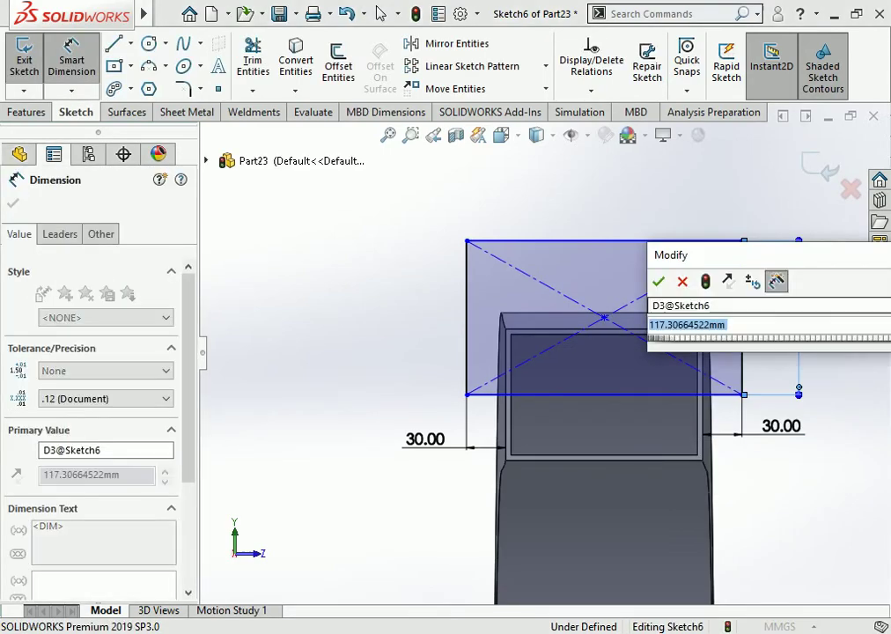
{"action": "type", "text": "117"}
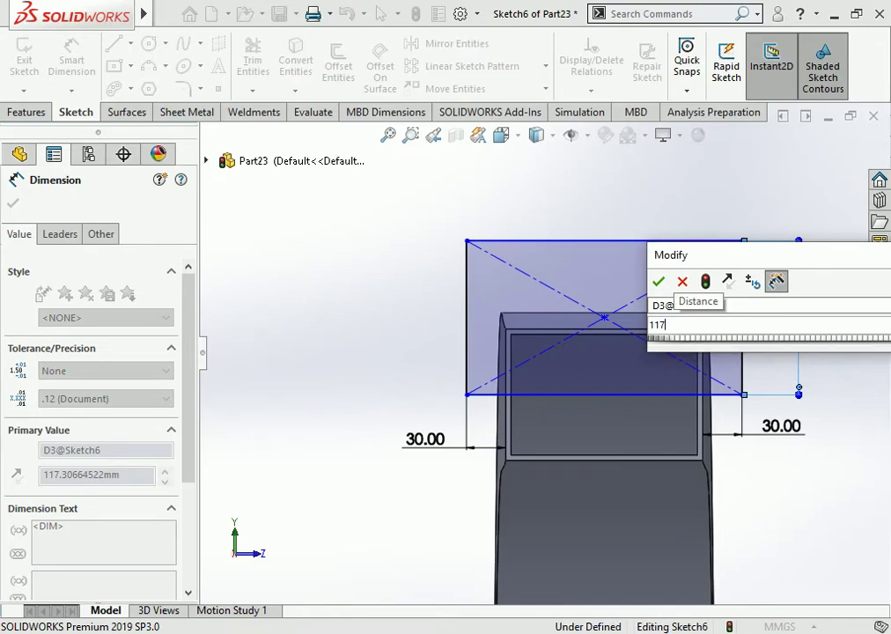
{"action": "key", "text": "Return"}
{"action": "double_click", "coordinate": [790, 305]}
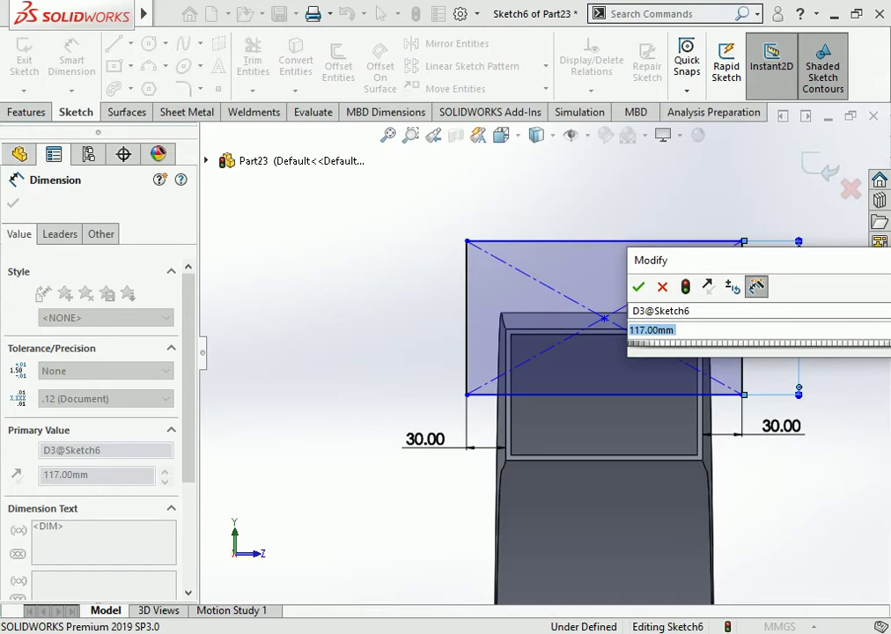
{"action": "type", "text": "120"}
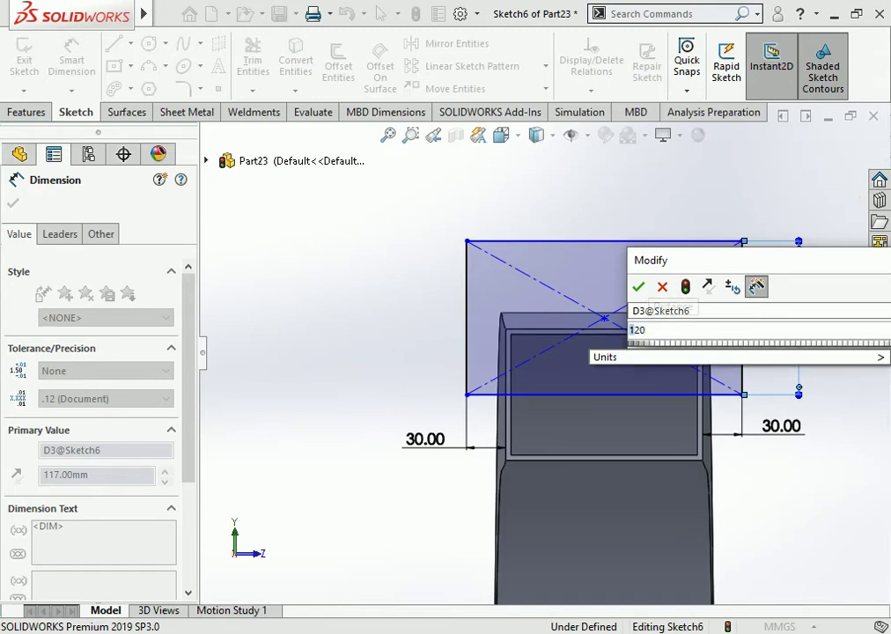
{"action": "key", "text": "Return"}
{"action": "left_click", "coordinate": [778, 495]}
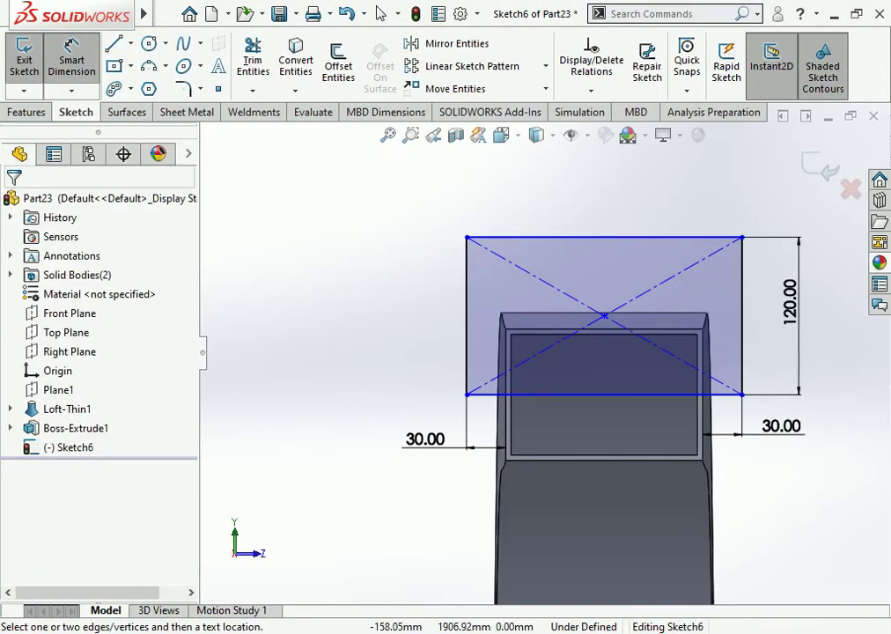
{"action": "left_click", "coordinate": [71, 61]}
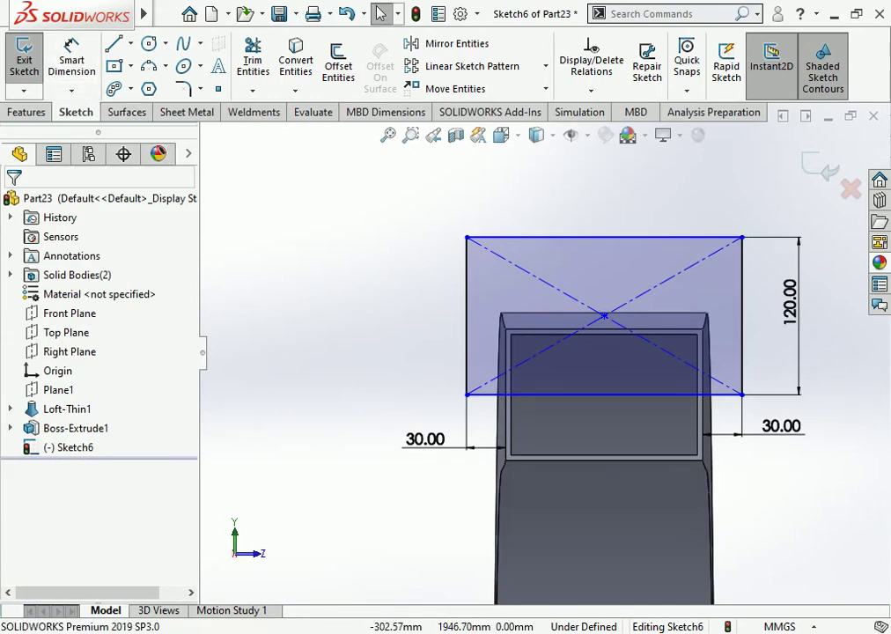
Extrude the rectangle 6 mm blind, away from the loft's end, without merging it with the existing bodies
{"action": "left_click", "coordinate": [26, 112]}
{"action": "left_click", "coordinate": [31, 63]}
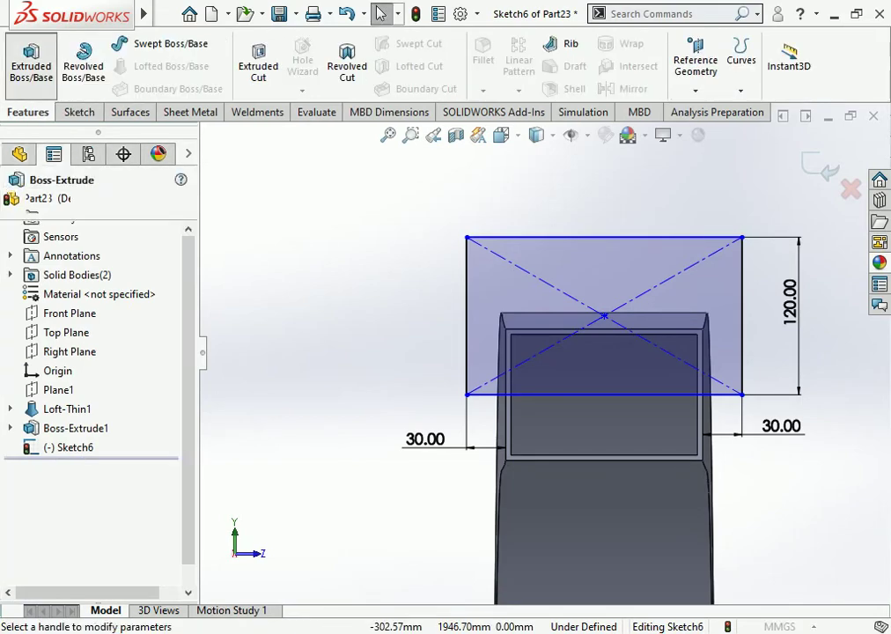
{"action": "mouse_move", "coordinate": [499, 322]}
{"action": "middle_mouse_down"}
{"action": "mouse_move", "coordinate": [434, 326]}
{"action": "mouse_move", "coordinate": [416, 339]}
{"action": "middle_mouse_up"}
{"action": "scroll", "coordinate": [493, 356], "scroll_direction": "up", "scroll_amount": 4}
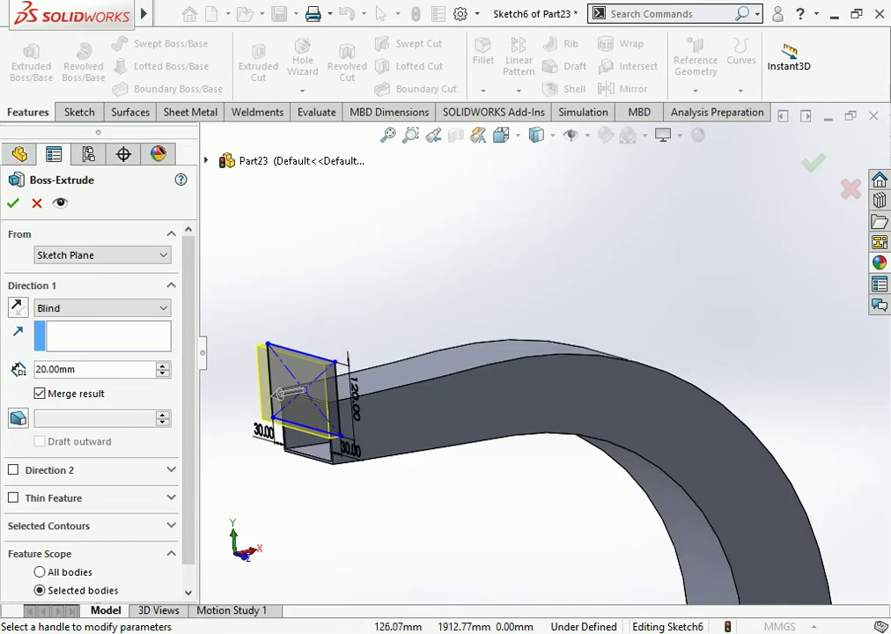
{"action": "scroll", "coordinate": [295, 389], "scroll_direction": "down", "scroll_amount": 3}
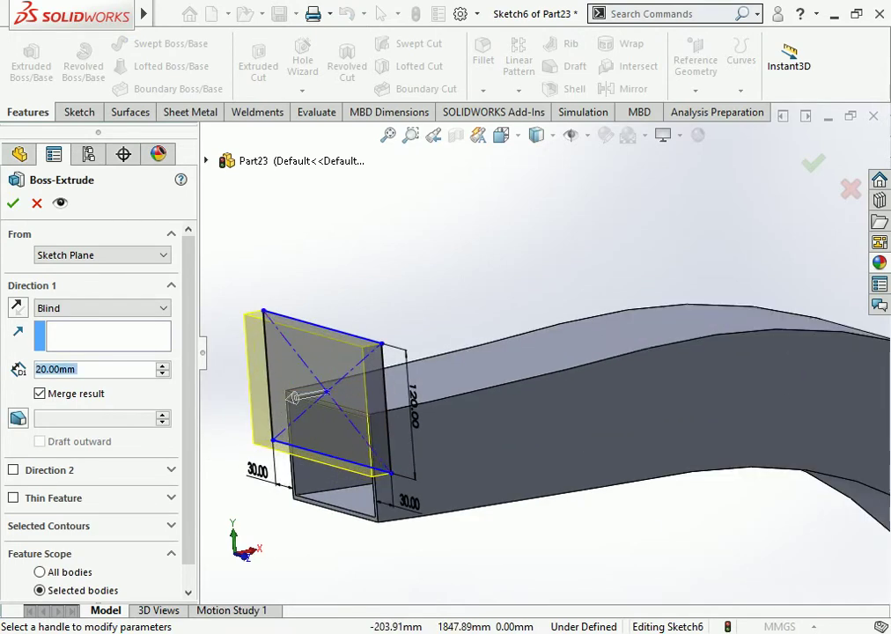
{"action": "type", "text": "6"}
{"action": "key", "text": "Return"}
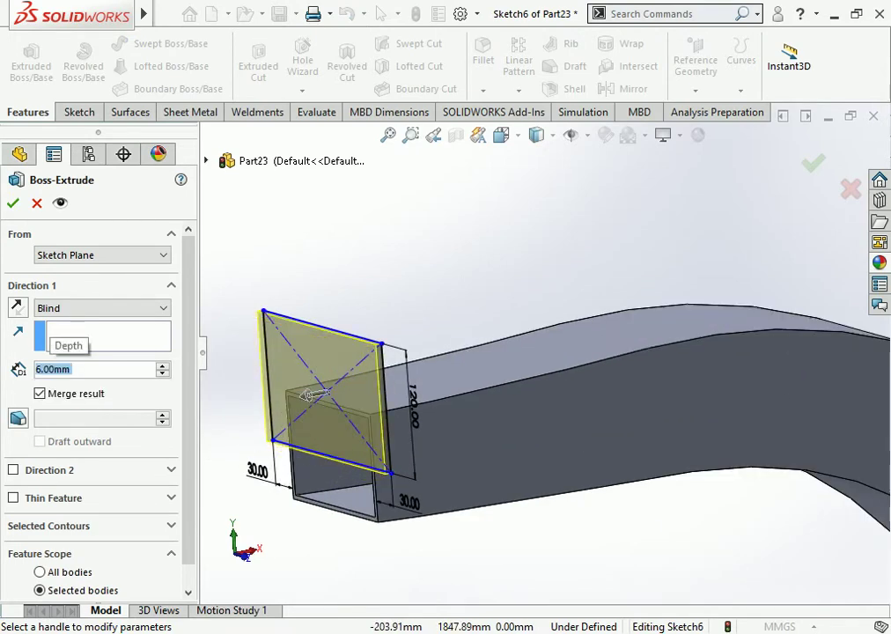
{"action": "left_click", "coordinate": [39, 394]}
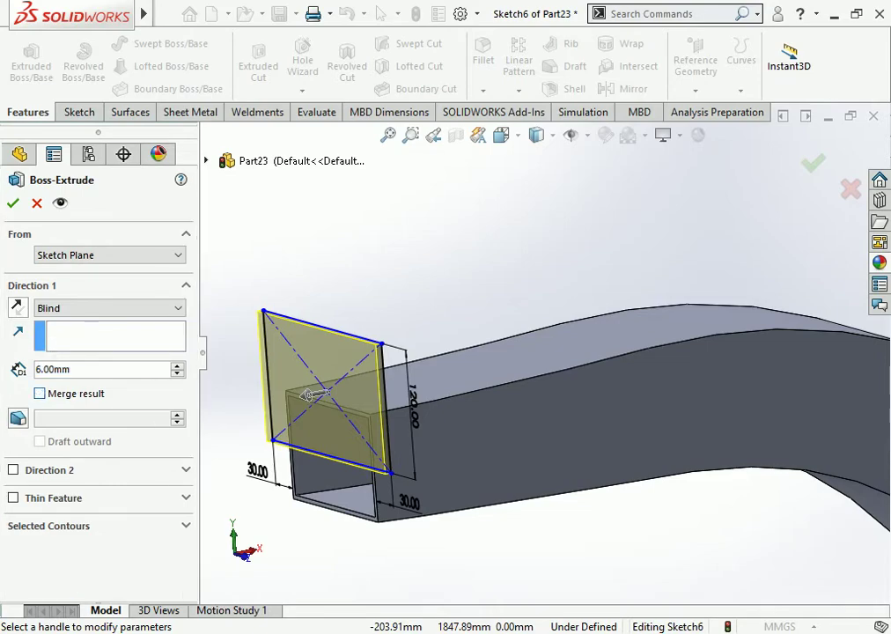
{"action": "left_click", "coordinate": [13, 203]}
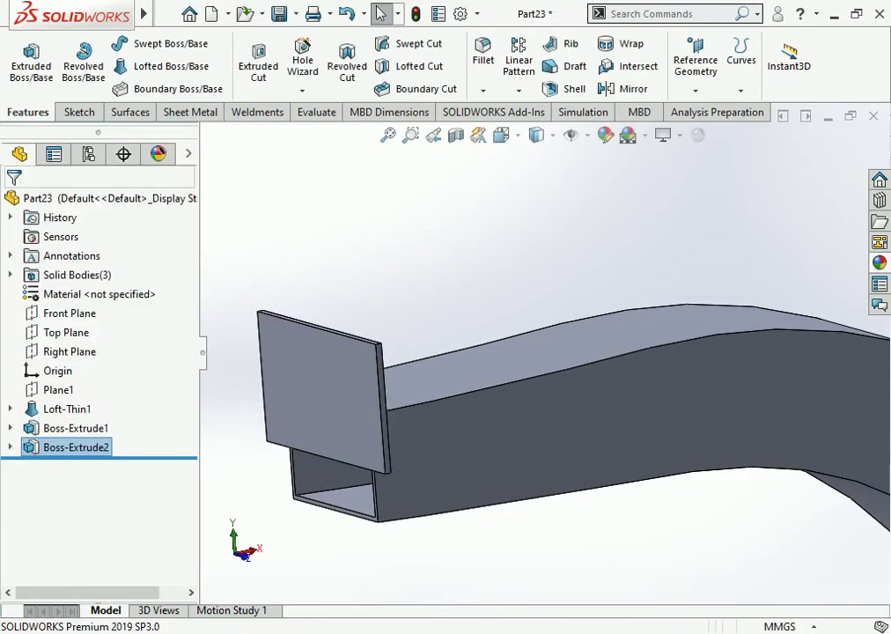
{"action": "scroll", "coordinate": [544, 356], "scroll_direction": "up", "scroll_amount": 3}
{"action": "middle_click_drag", "start_coordinate": [544, 356], "coordinate": [436, 410]}
{"action": "scroll", "coordinate": [358, 371], "scroll_direction": "down", "scroll_amount": 4}
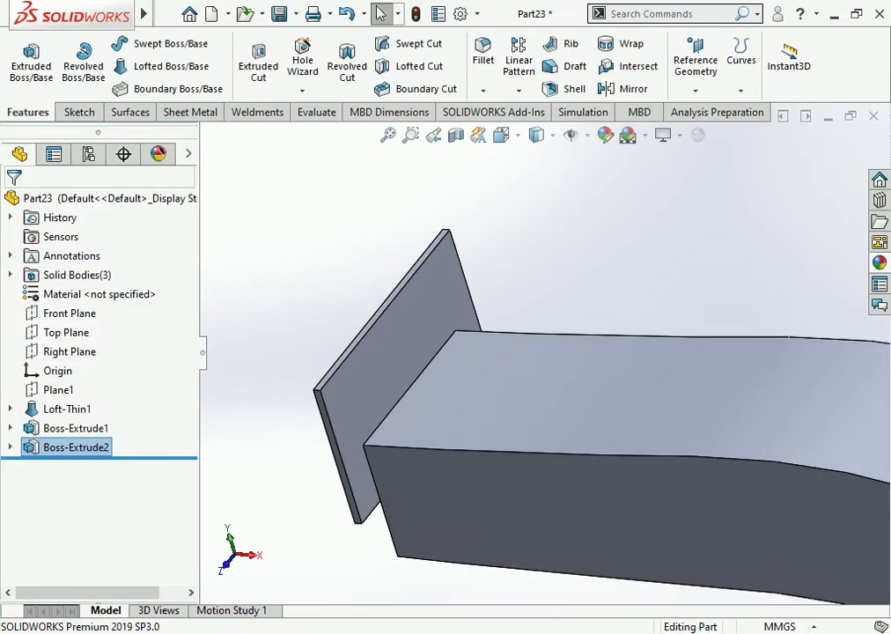
{"action": "left_click", "coordinate": [419, 321]}
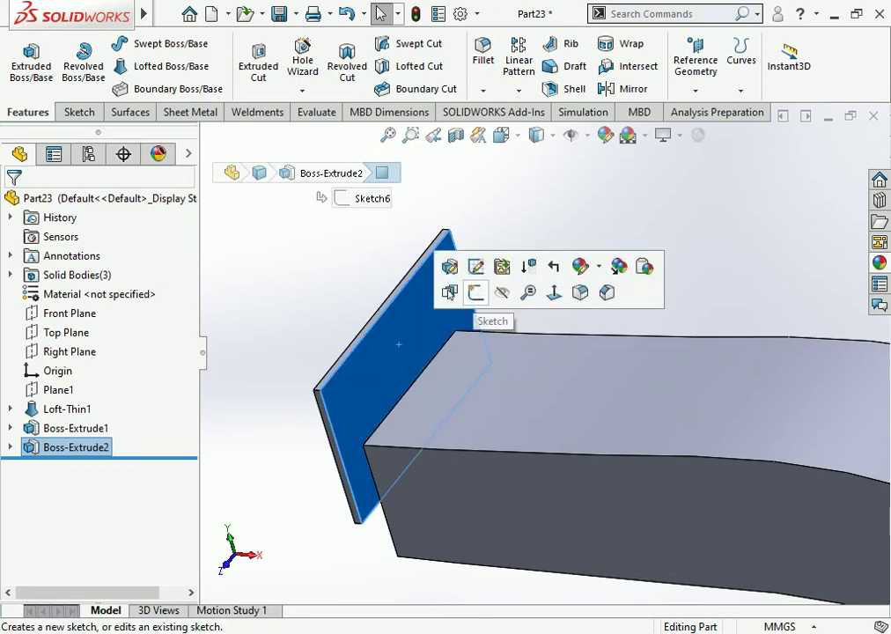
{"action": "key", "text": "Escape"}
Start a sketch on the outer face of the 6 mm end plate and view it normal to the sketch plane
{"action": "middle_click_drag", "start_coordinate": [528, 290], "coordinate": [696, 243]}
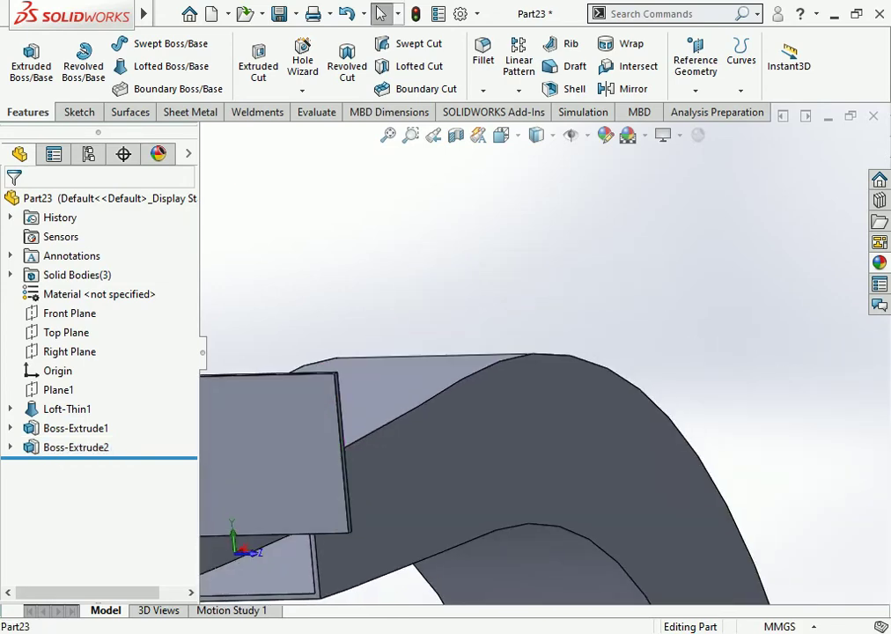
{"action": "scroll", "coordinate": [544, 354], "scroll_direction": "up", "scroll_amount": 3}
{"action": "left_click", "coordinate": [399, 391]}
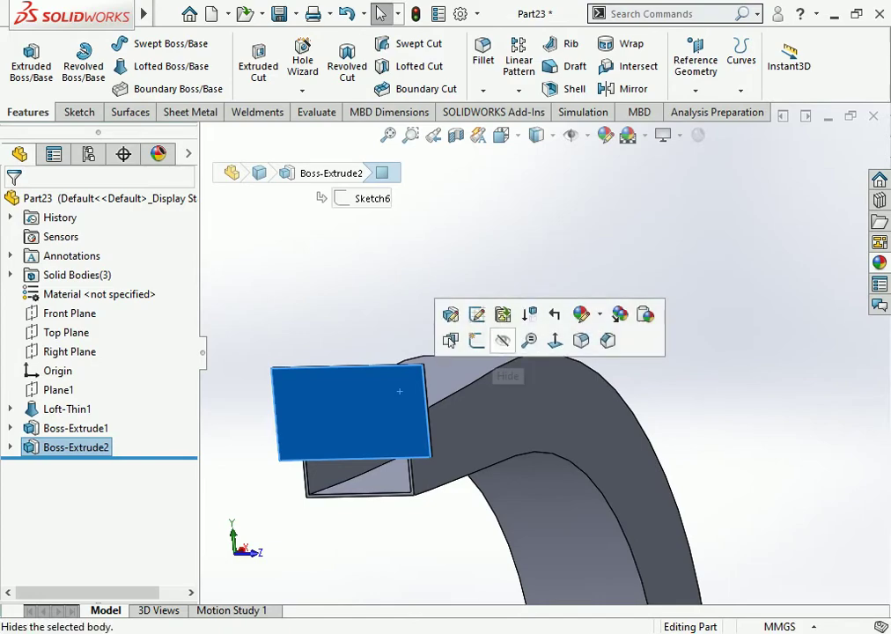
{"action": "left_click", "coordinate": [478, 340]}
{"action": "left_click", "coordinate": [505, 136]}
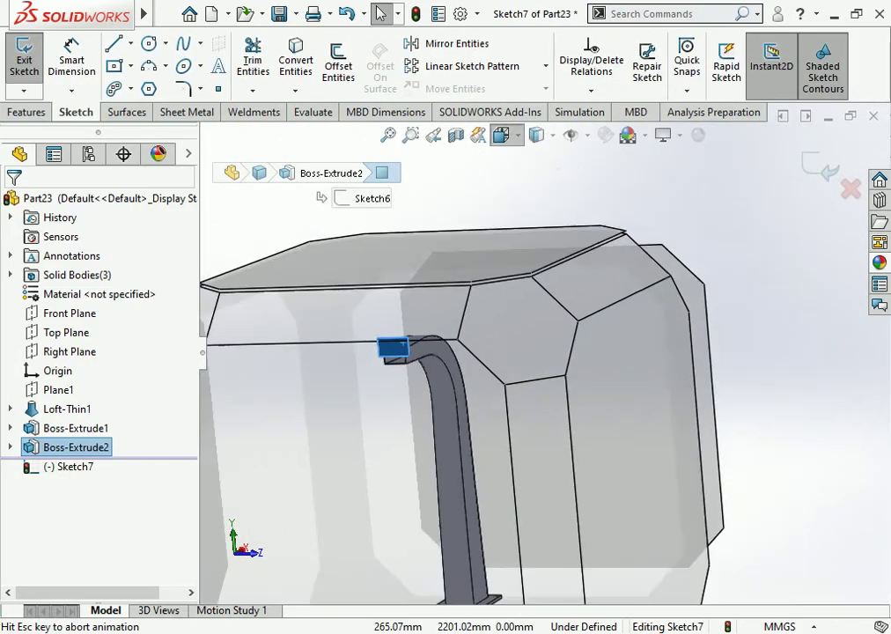
{"action": "left_click", "coordinate": [601, 233]}
{"action": "left_click", "coordinate": [666, 270]}
{"action": "scroll", "coordinate": [526, 198], "scroll_direction": "up", "scroll_amount": 2}
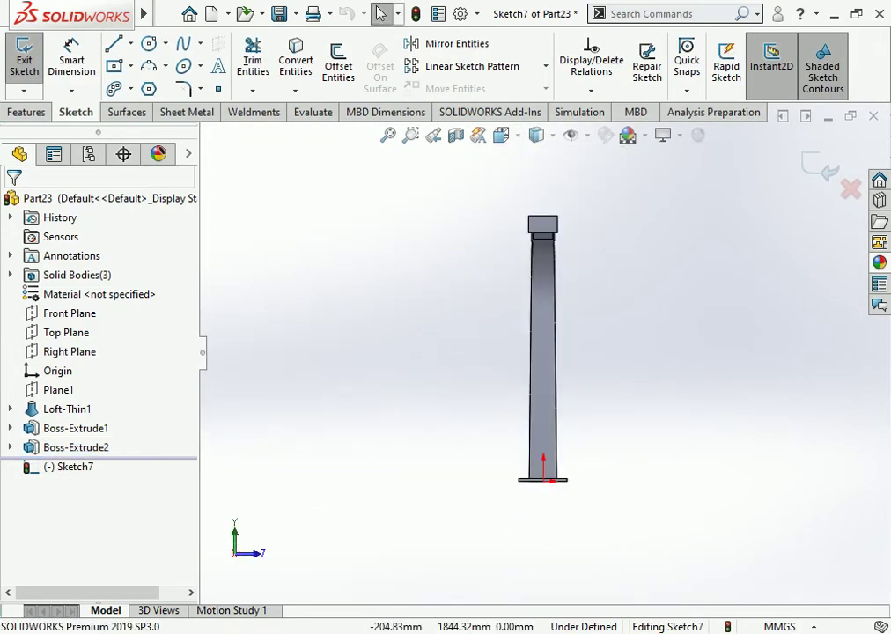
{"action": "scroll", "coordinate": [533, 198], "scroll_direction": "down", "scroll_amount": 6}
Draw a horizontal centerline across the full width of the end plate, in the upper part of its face
{"action": "left_click", "coordinate": [130, 44]}
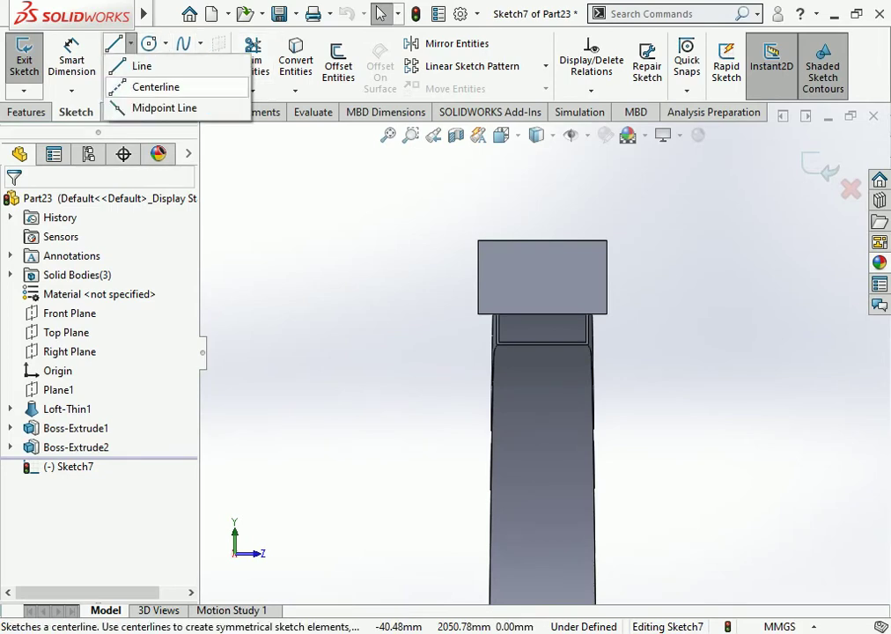
{"action": "left_click", "coordinate": [154, 87]}
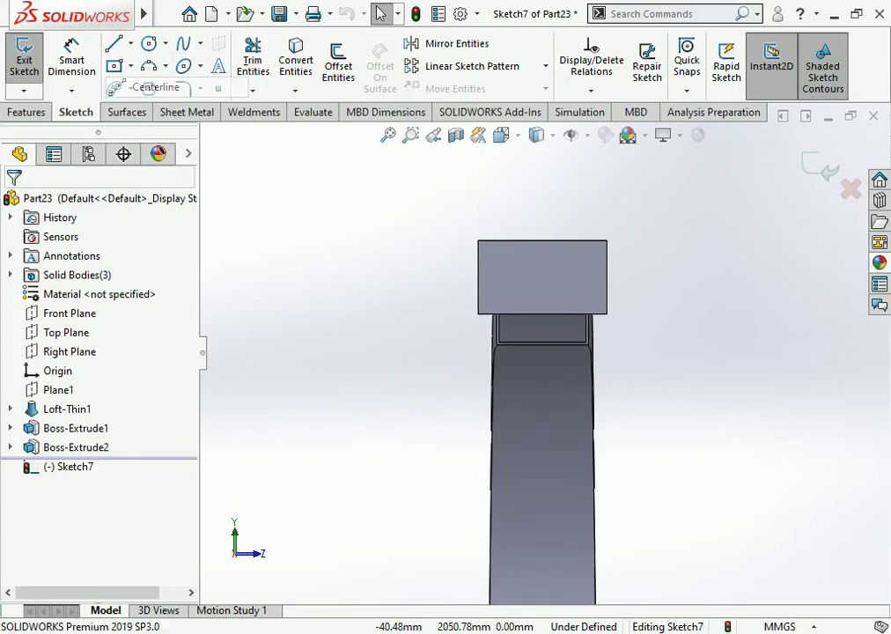
{"action": "left_click", "coordinate": [478, 279]}
{"action": "left_click", "coordinate": [607, 261]}
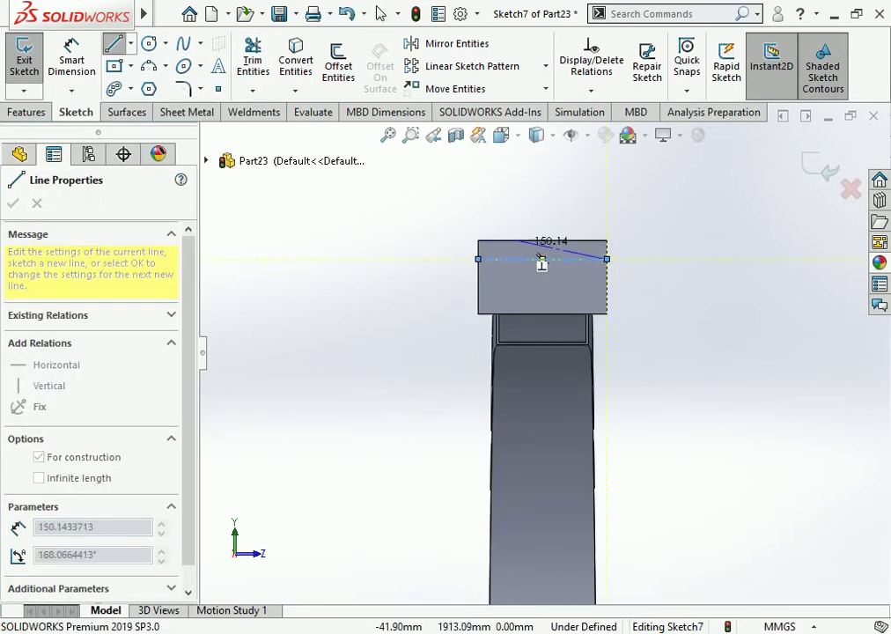
Dimension the horizontal centerline 35 mm below the end plate's top edge
{"action": "left_click", "coordinate": [72, 60]}
{"action": "scroll", "coordinate": [508, 244], "scroll_direction": "down", "scroll_amount": 3}
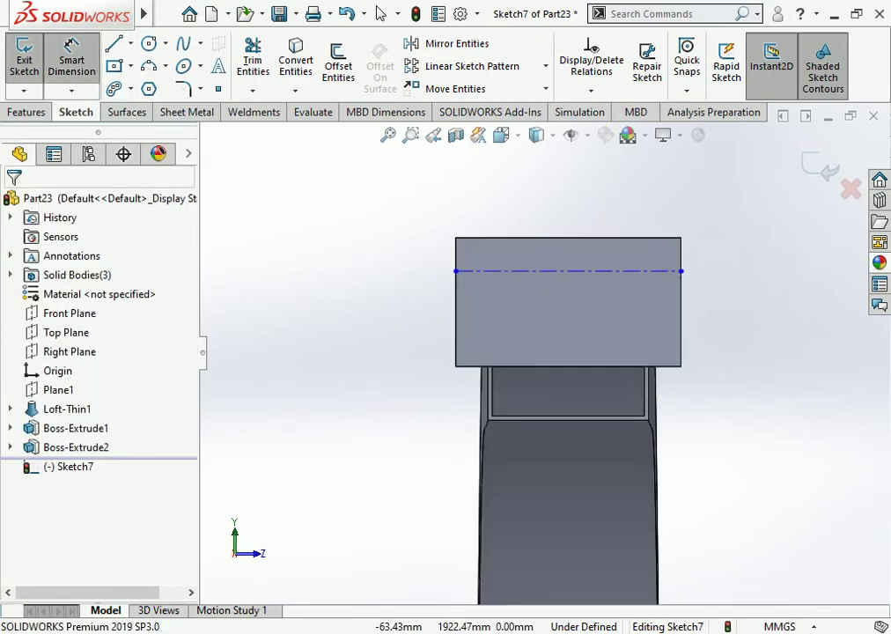
{"action": "left_click", "coordinate": [503, 238]}
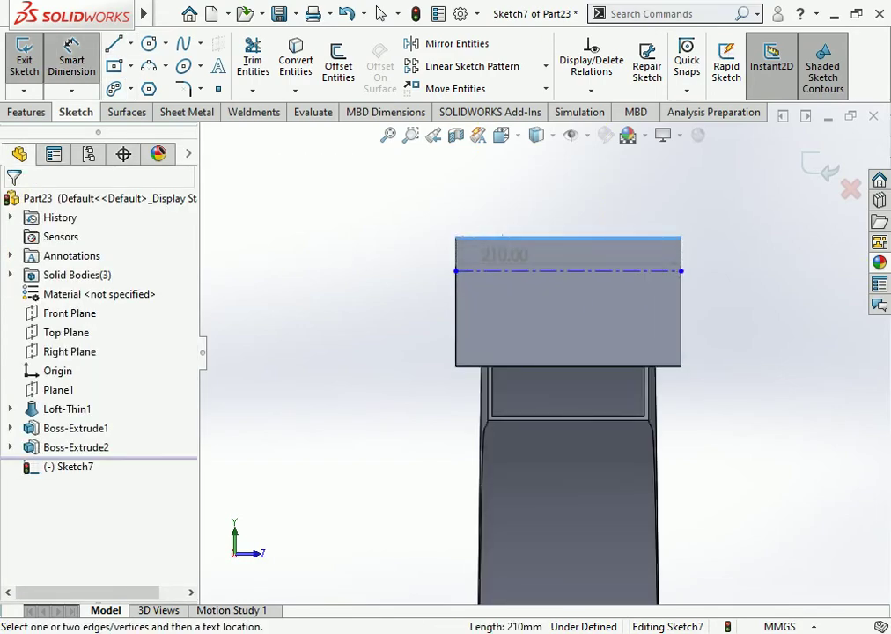
{"action": "left_click", "coordinate": [502, 272]}
{"action": "left_click", "coordinate": [389, 250]}
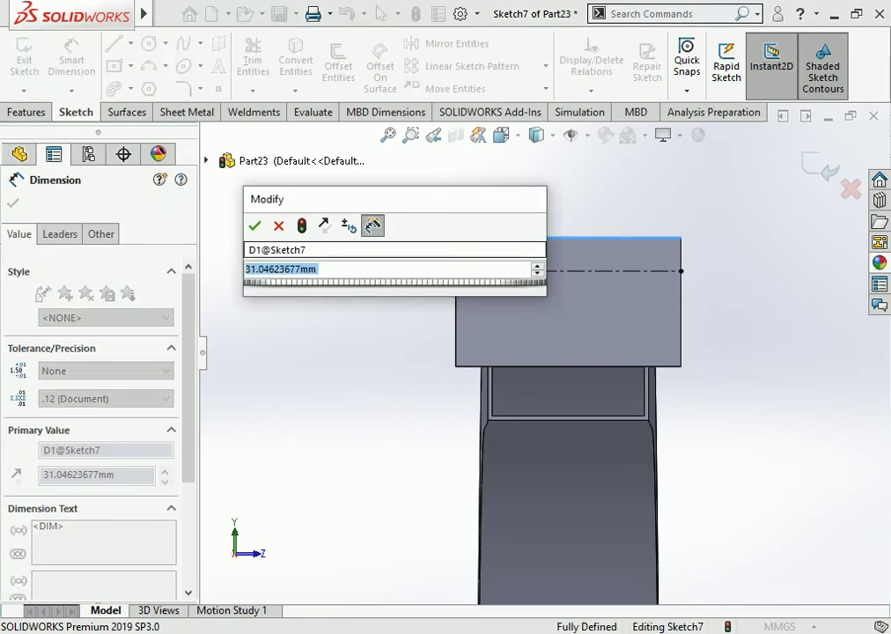
{"action": "type", "text": "35"}
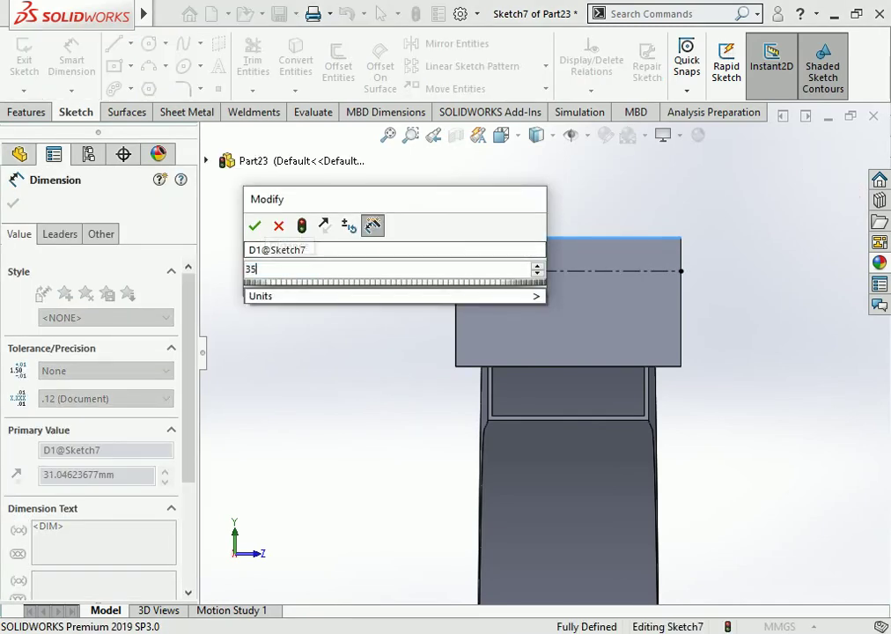
{"action": "key", "text": "Return"}
{"action": "left_click", "coordinate": [304, 207]}
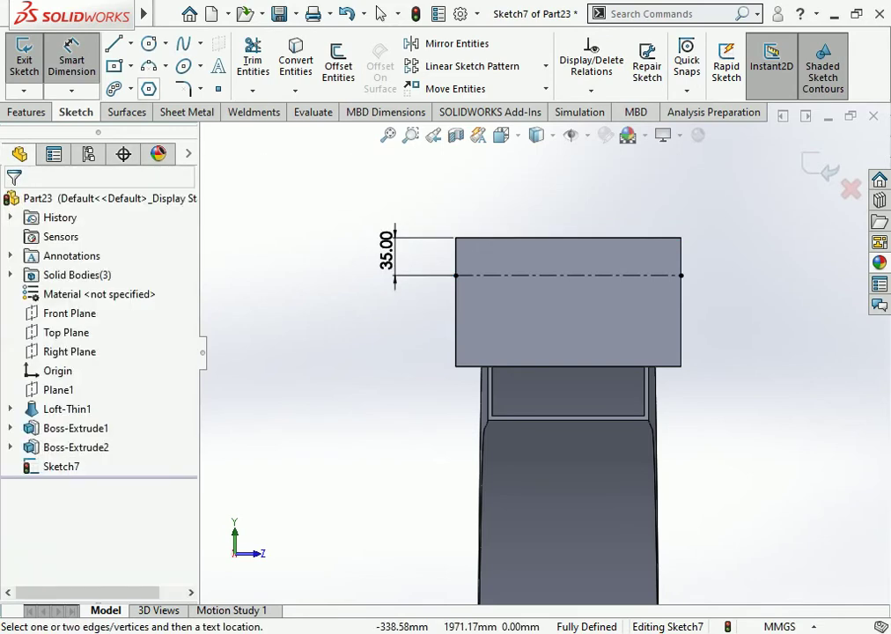
Sketch a circle centred on the left half of the horizontal centerline and set its diameter to 16 mm
{"action": "left_click", "coordinate": [149, 43]}
{"action": "scroll", "coordinate": [465, 252], "scroll_direction": "down", "scroll_amount": 2}
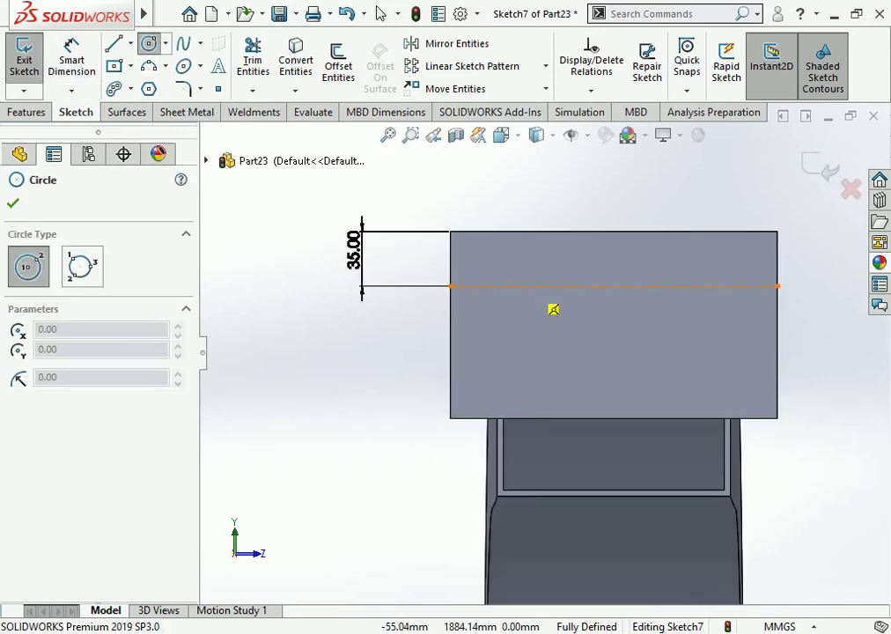
{"action": "left_click", "coordinate": [528, 286]}
{"action": "left_click", "coordinate": [537, 300]}
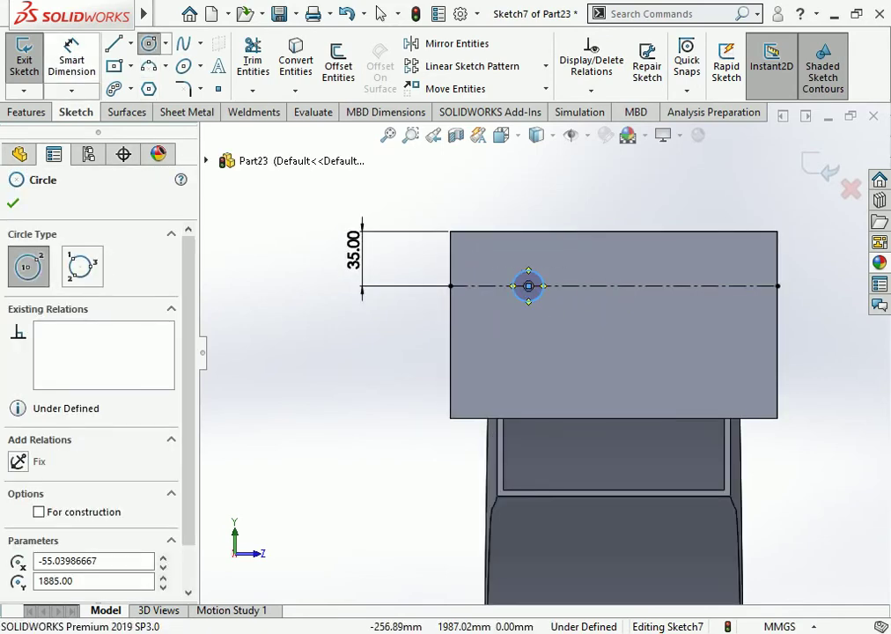
{"action": "left_click", "coordinate": [74, 62]}
{"action": "left_click", "coordinate": [516, 297]}
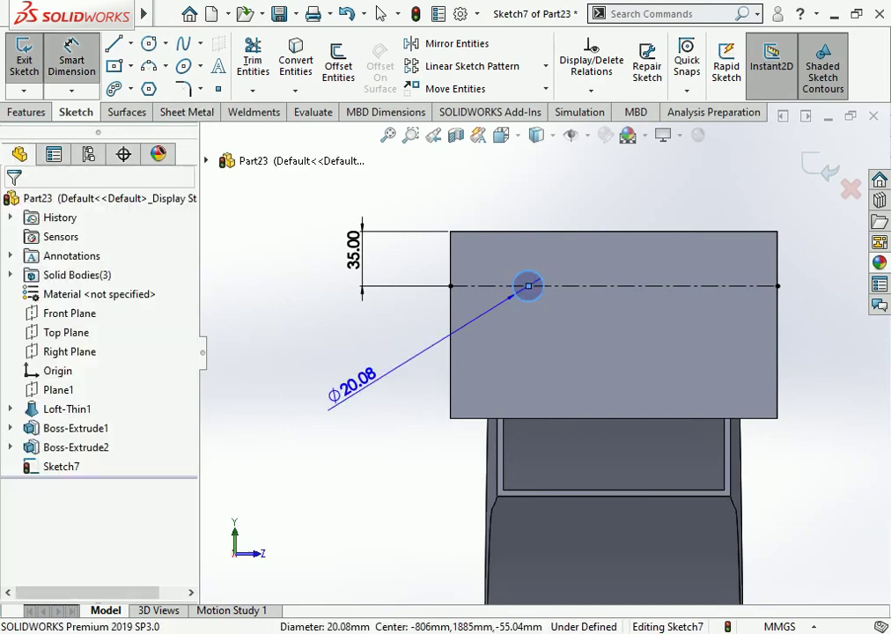
{"action": "left_click", "coordinate": [355, 387]}
{"action": "type", "text": "1"}
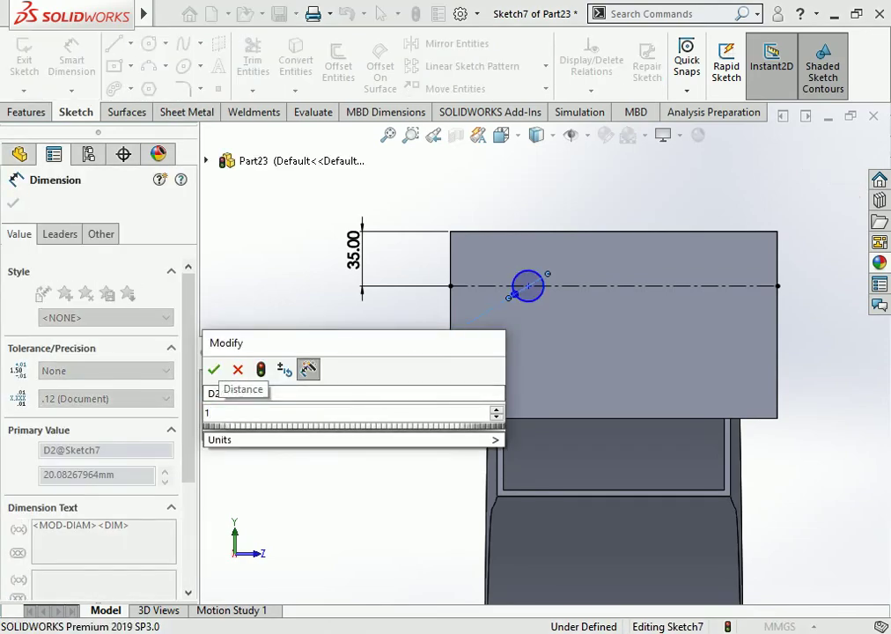
{"action": "type", "text": "6"}
{"action": "key", "text": "Return"}
{"action": "left_click", "coordinate": [471, 395]}
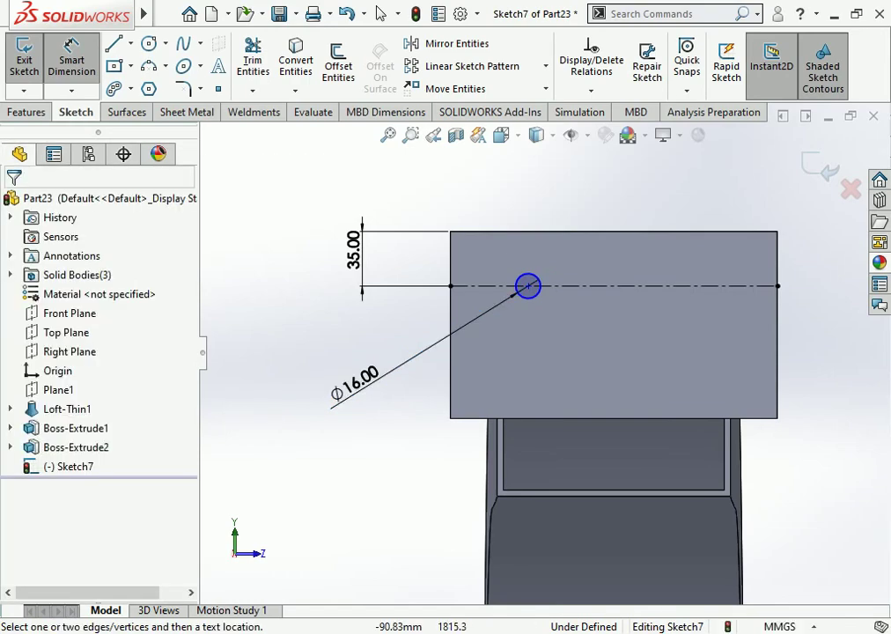
Dimension the circle's centre 35 mm from the left end of the horizontal centerline
{"action": "left_click", "coordinate": [450, 287]}
{"action": "left_click", "coordinate": [528, 280]}
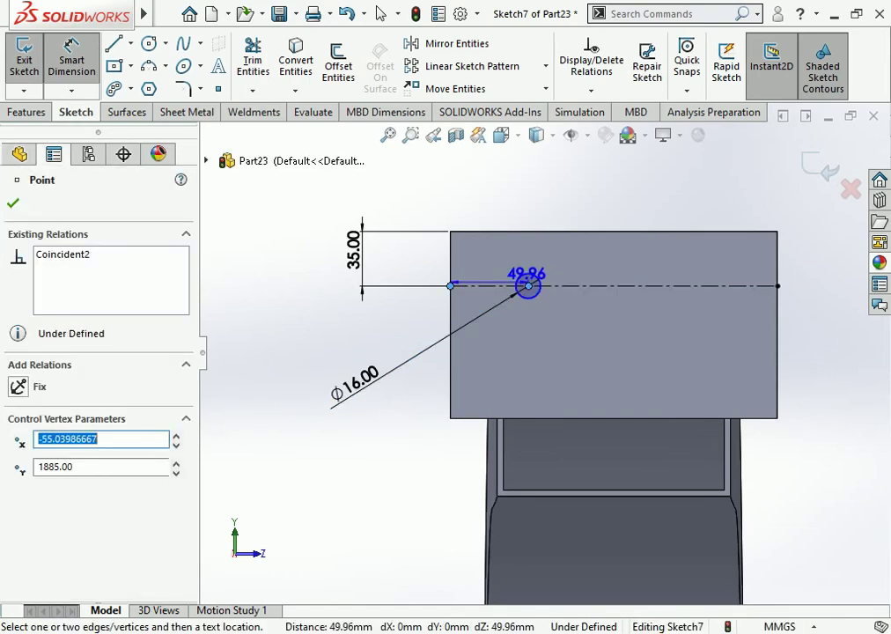
{"action": "left_click", "coordinate": [482, 187]}
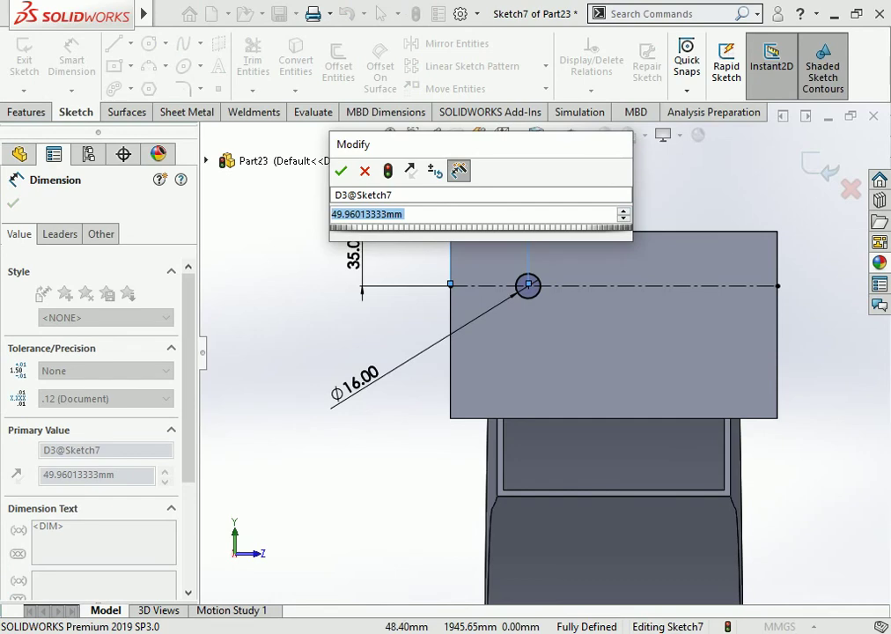
{"action": "type", "text": "35"}
{"action": "key", "text": "Return"}
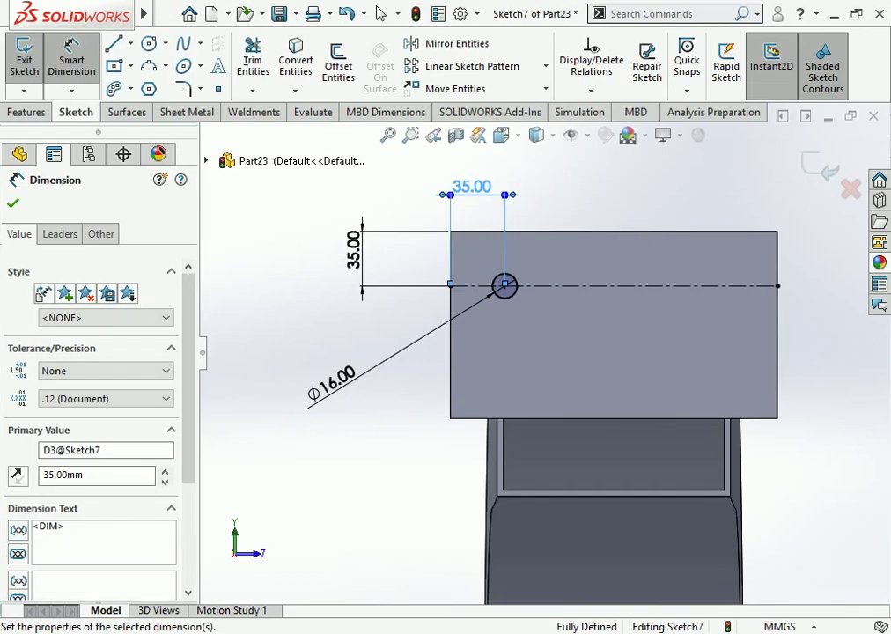
{"action": "key", "text": "Escape"}
{"action": "left_click", "coordinate": [71, 62]}
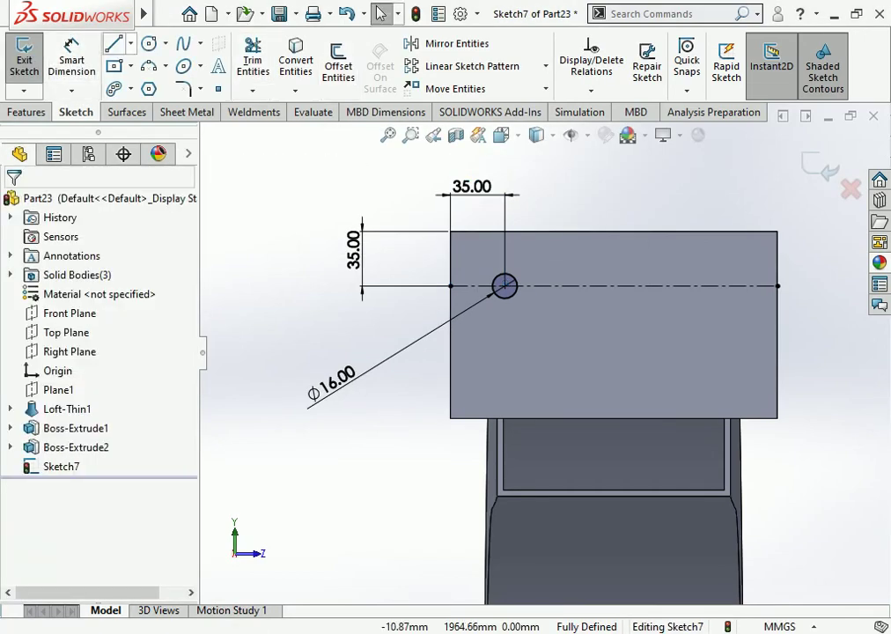
Draw a vertical centerline from the midpoint of the horizontal centerline up past the plate's top edge
{"action": "left_click", "coordinate": [131, 43]}
{"action": "left_click", "coordinate": [155, 86]}
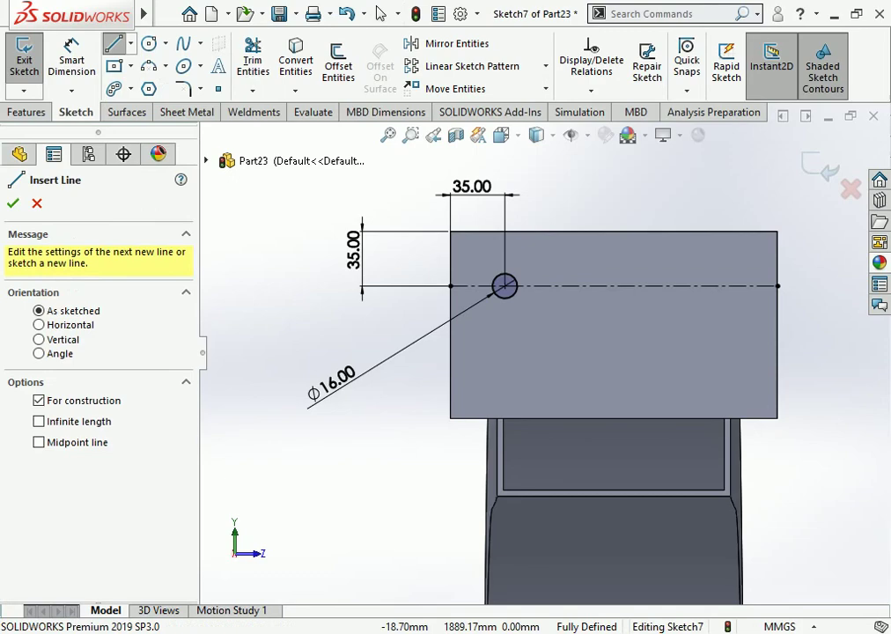
{"action": "left_click", "coordinate": [614, 286]}
{"action": "left_click", "coordinate": [614, 206]}
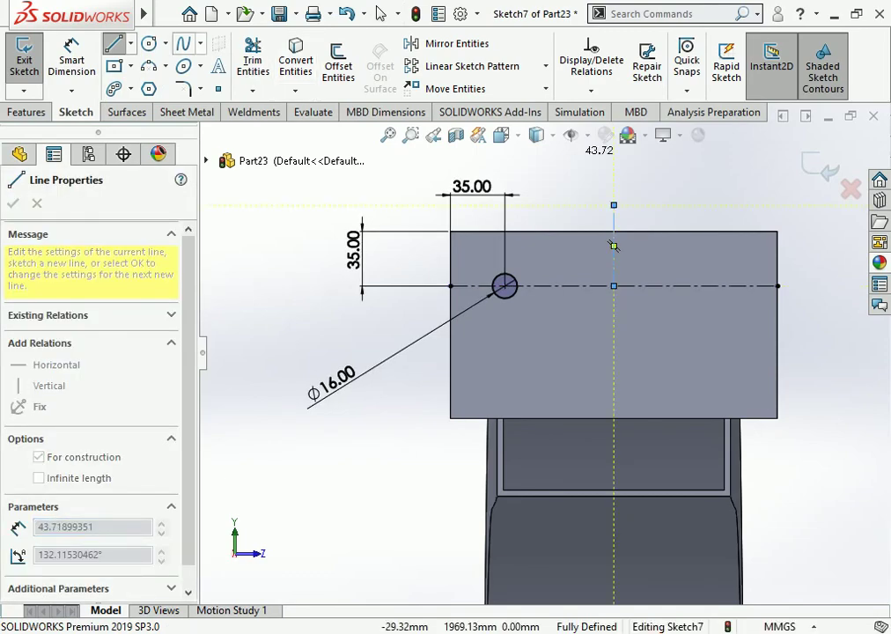
{"action": "left_click", "coordinate": [114, 43]}
{"action": "left_click", "coordinate": [114, 43]}
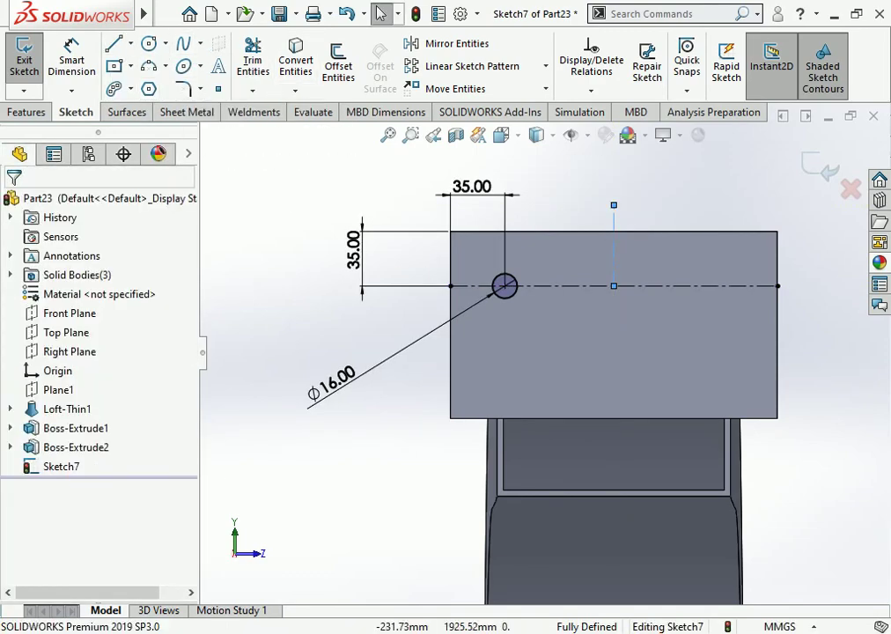
{"action": "left_click", "coordinate": [276, 253]}
Mirror the 16 mm circle about the vertical centerline, keeping the original as a copy
{"action": "left_click", "coordinate": [446, 44]}
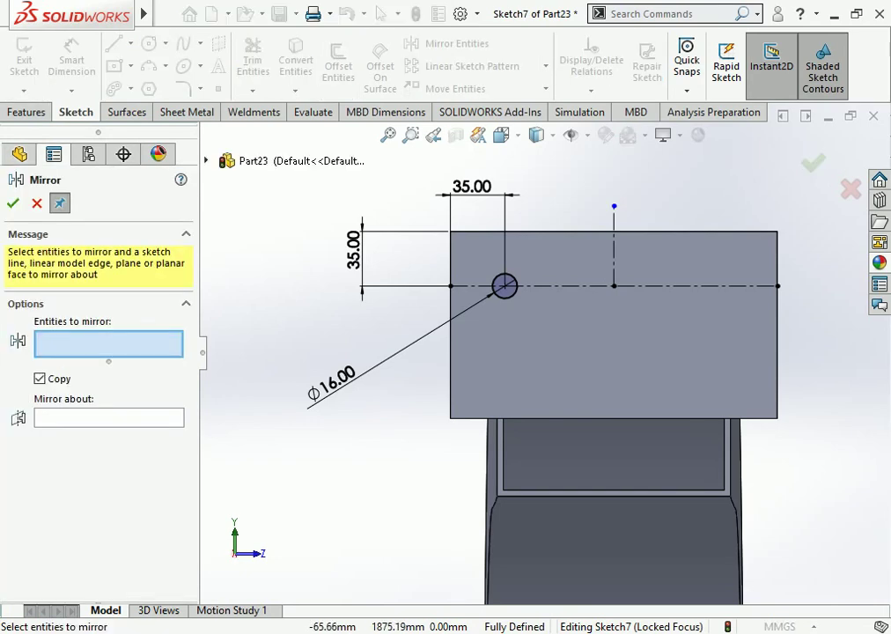
{"action": "left_click", "coordinate": [505, 285]}
{"action": "left_click", "coordinate": [109, 419]}
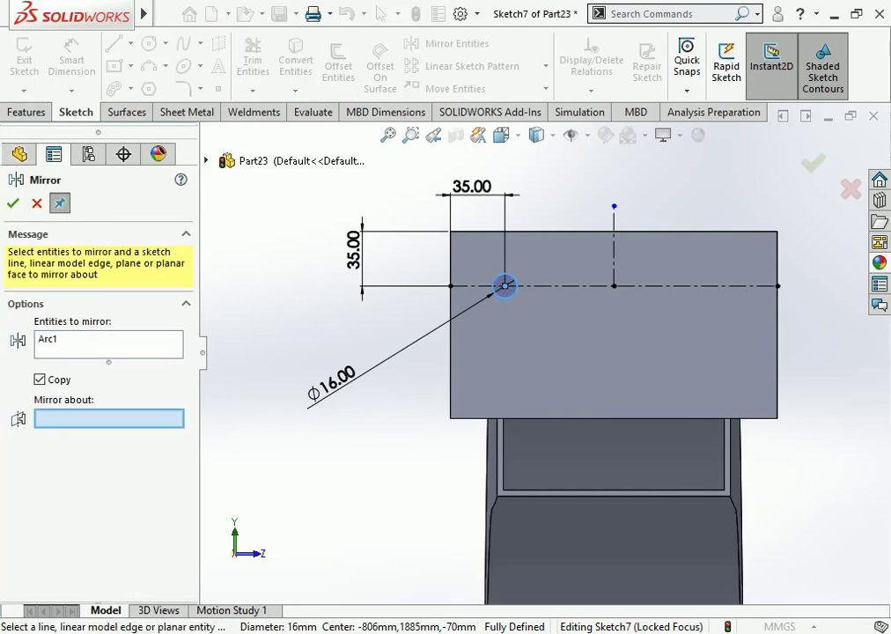
{"action": "left_click", "coordinate": [722, 286]}
{"action": "left_click", "coordinate": [13, 204]}
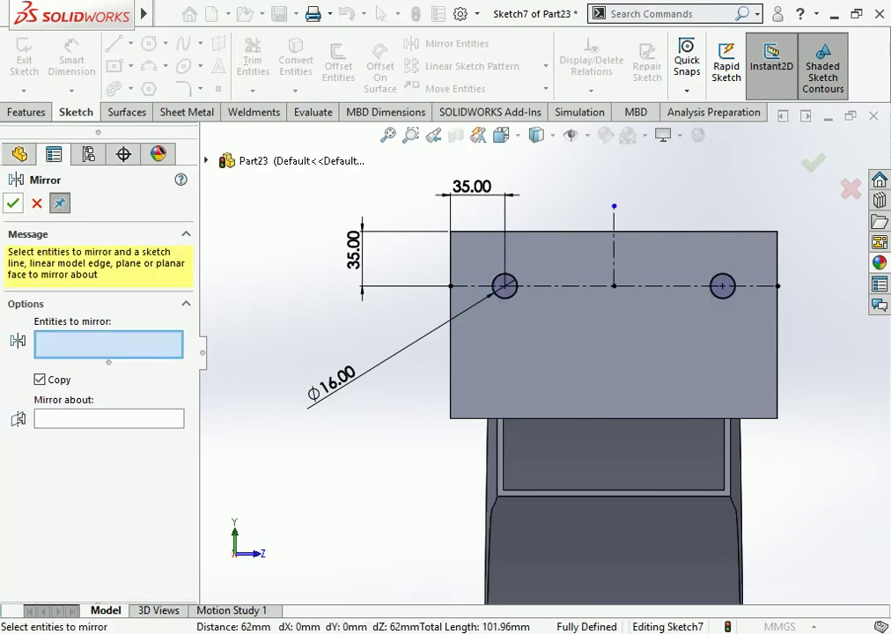
{"action": "left_click", "coordinate": [13, 203]}
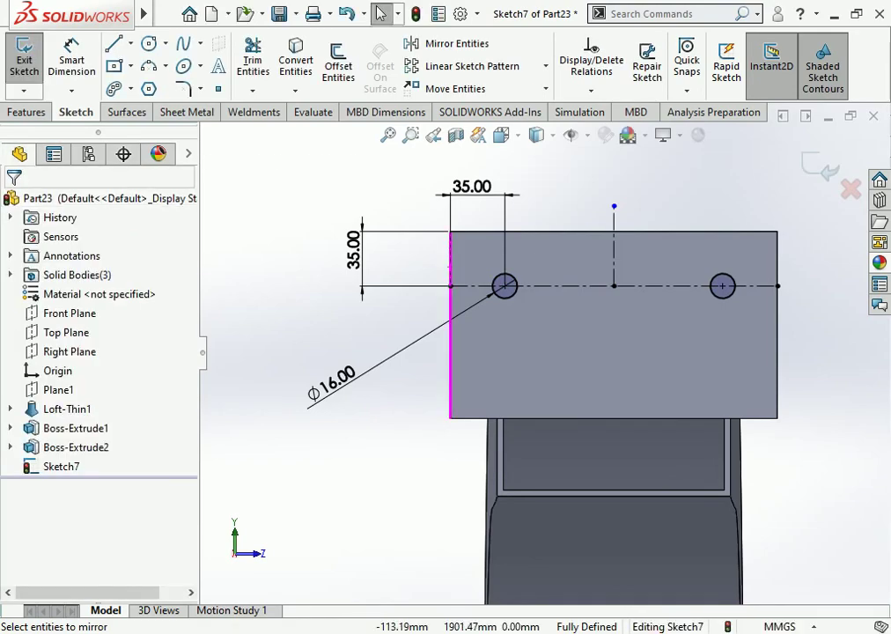
Cut-extrude both circles 6 mm blind through the end plate
{"action": "middle_click_drag", "start_coordinate": [440, 308], "coordinate": [337, 351]}
{"action": "left_click", "coordinate": [26, 113]}
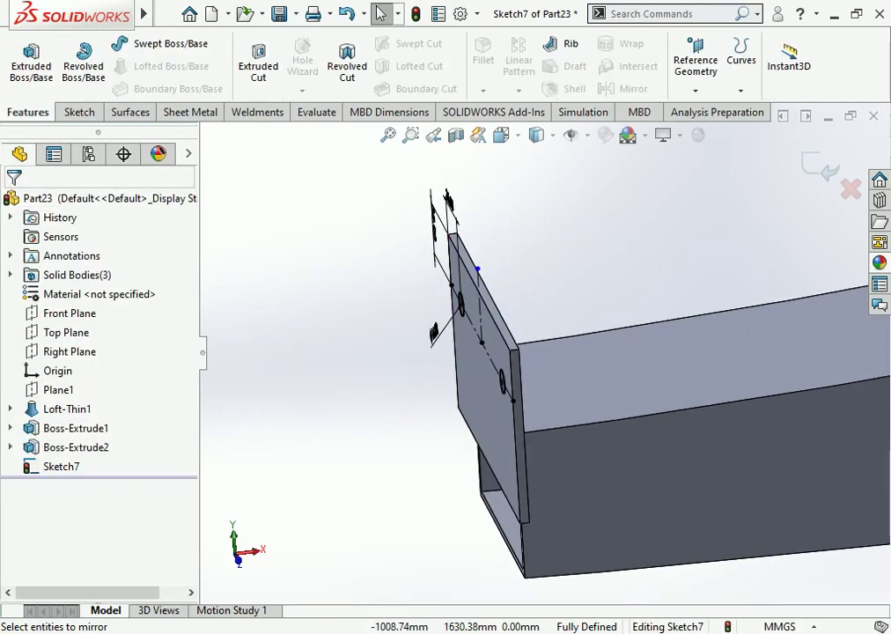
{"action": "left_click", "coordinate": [258, 67]}
{"action": "left_click", "coordinate": [258, 66]}
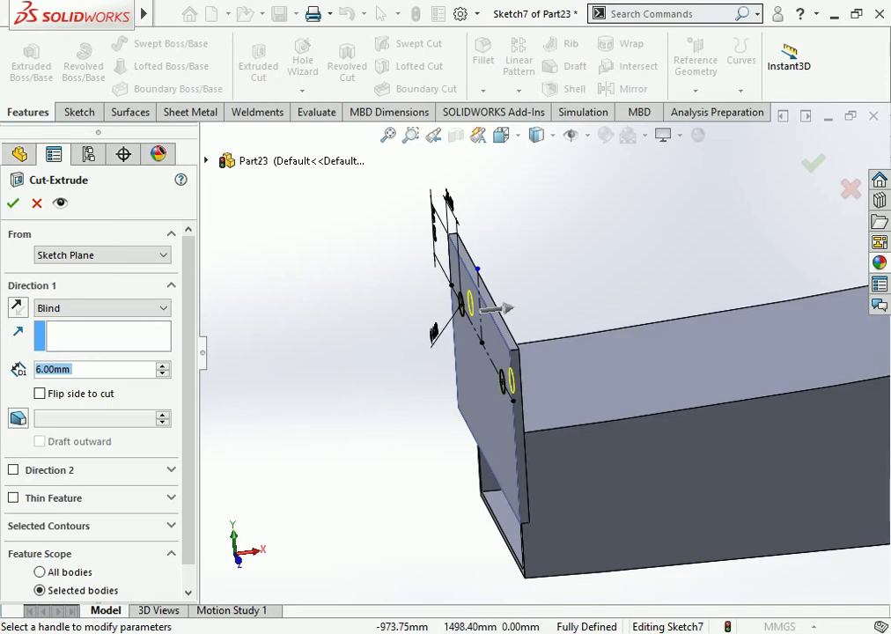
{"action": "left_click", "coordinate": [13, 204]}
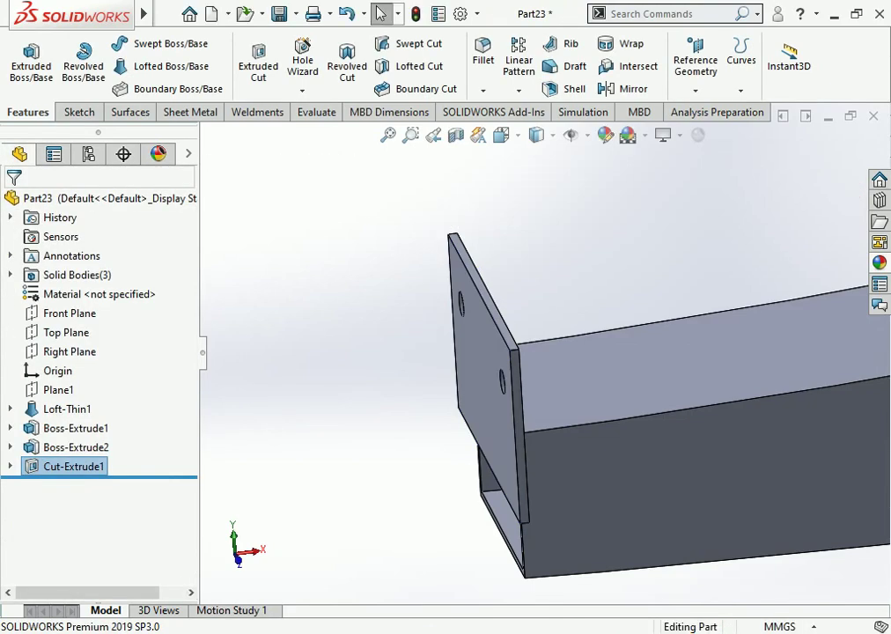
Examine the end plate with its two holes and show the whole part in isometric view
{"action": "middle_click_drag", "start_coordinate": [532, 344], "coordinate": [599, 374]}
{"action": "left_click", "coordinate": [593, 347]}
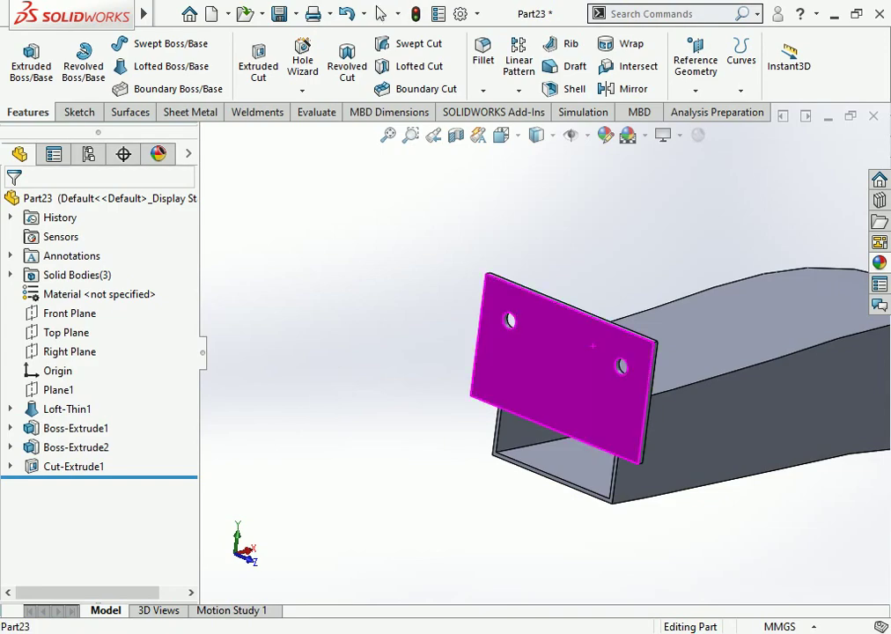
{"action": "scroll", "coordinate": [544, 352], "scroll_direction": "up", "scroll_amount": 3}
{"action": "key", "text": "Escape"}
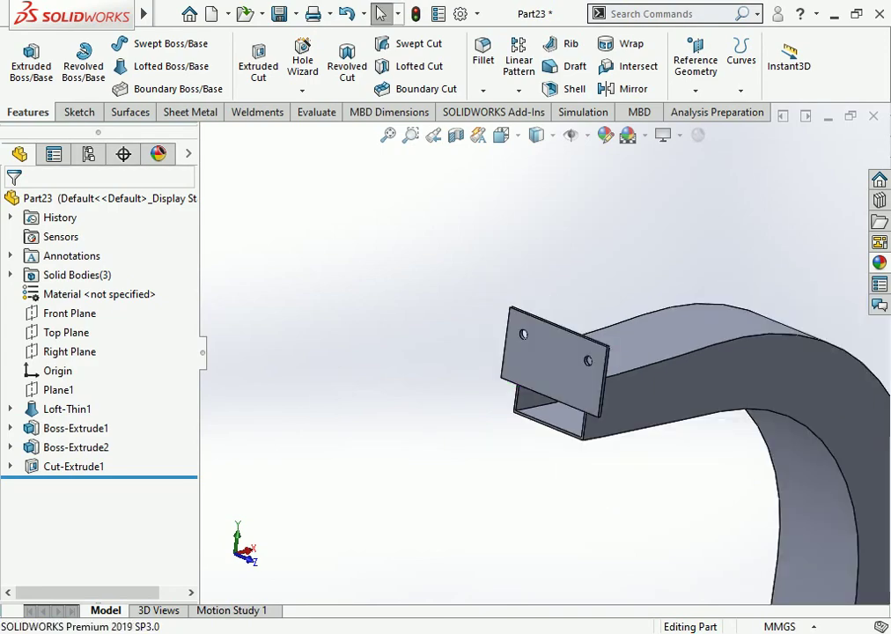
{"action": "left_click", "coordinate": [500, 134]}
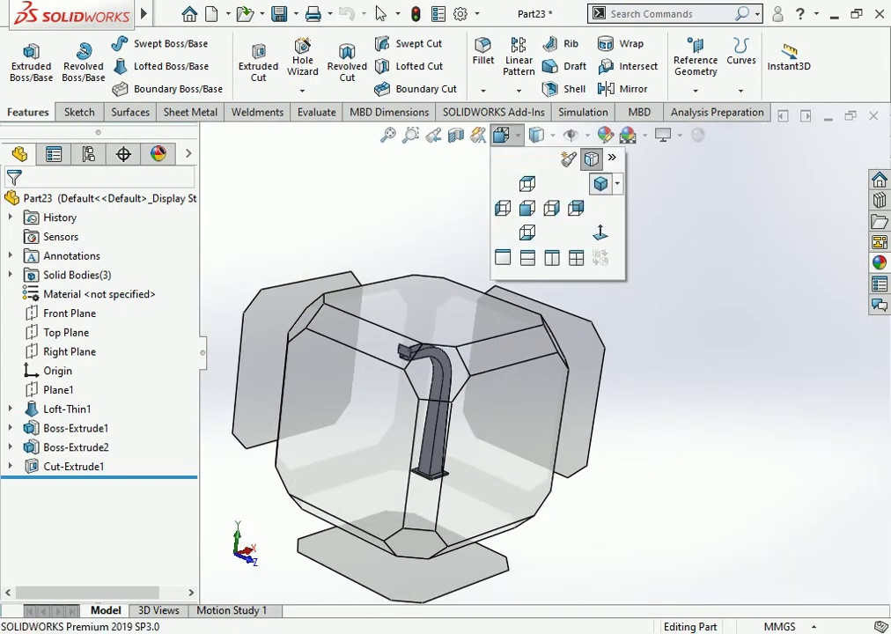
{"action": "left_click", "coordinate": [601, 184]}
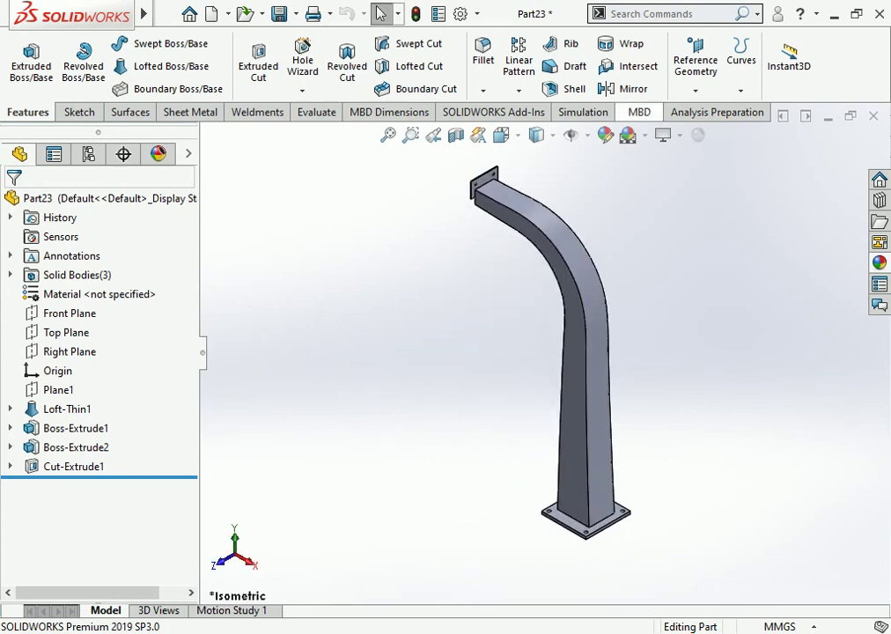
Change the whole part's appearance to yellow, with RGB values 246, 255, 23
{"action": "left_click", "coordinate": [605, 134]}
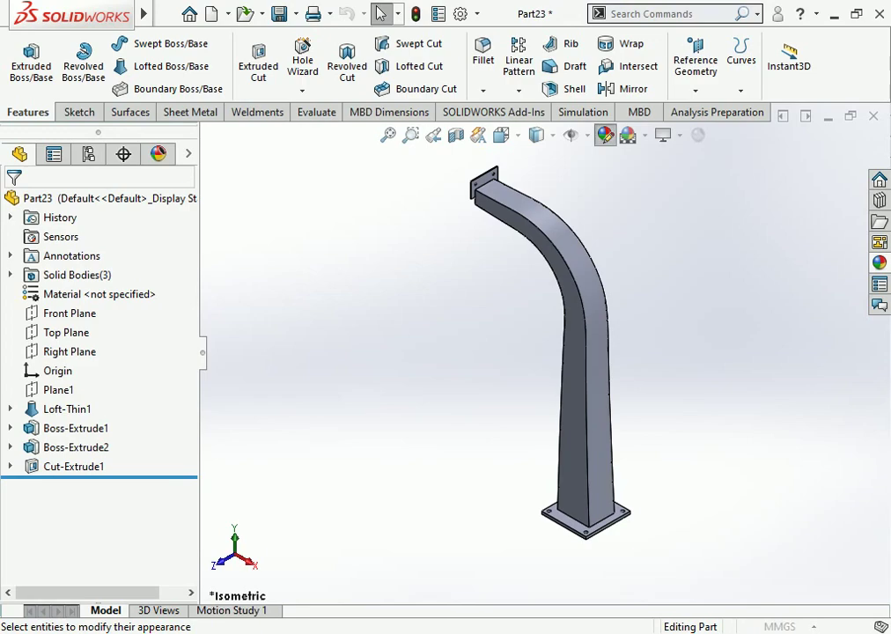
{"action": "left_click_drag", "start_coordinate": [189, 378], "coordinate": [189, 475]}
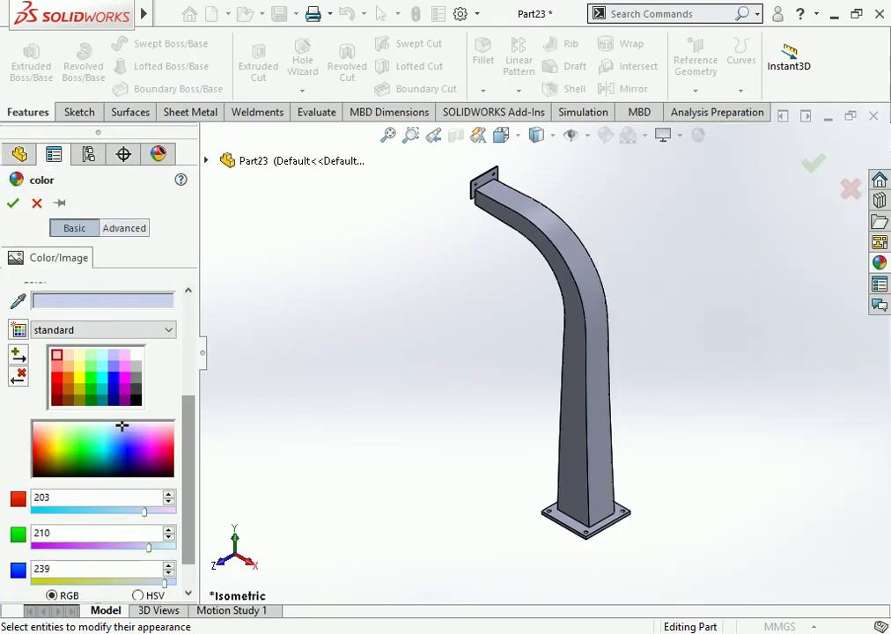
{"action": "left_click", "coordinate": [57, 447]}
{"action": "left_click", "coordinate": [12, 203]}
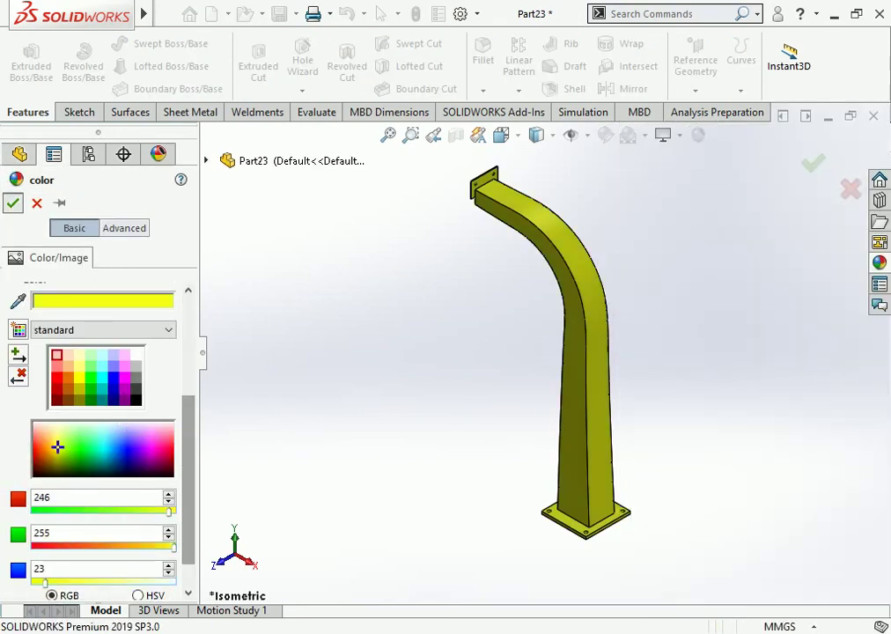
{"action": "scroll", "coordinate": [612, 230], "scroll_direction": "up", "scroll_amount": 1}
{"action": "scroll", "coordinate": [612, 231], "scroll_direction": "down", "scroll_amount": 1}
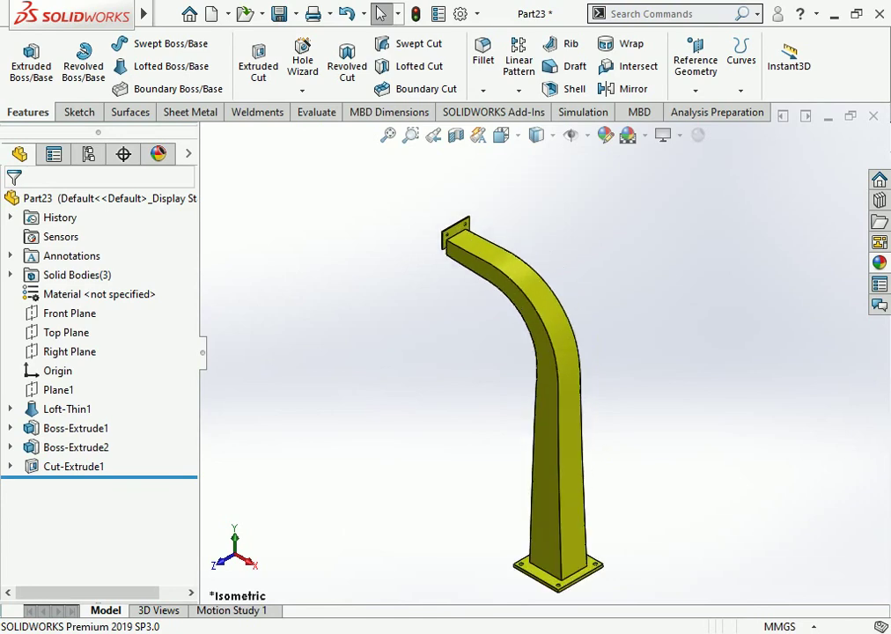
{"action": "scroll", "coordinate": [571, 516], "scroll_direction": "up", "scroll_amount": 2}
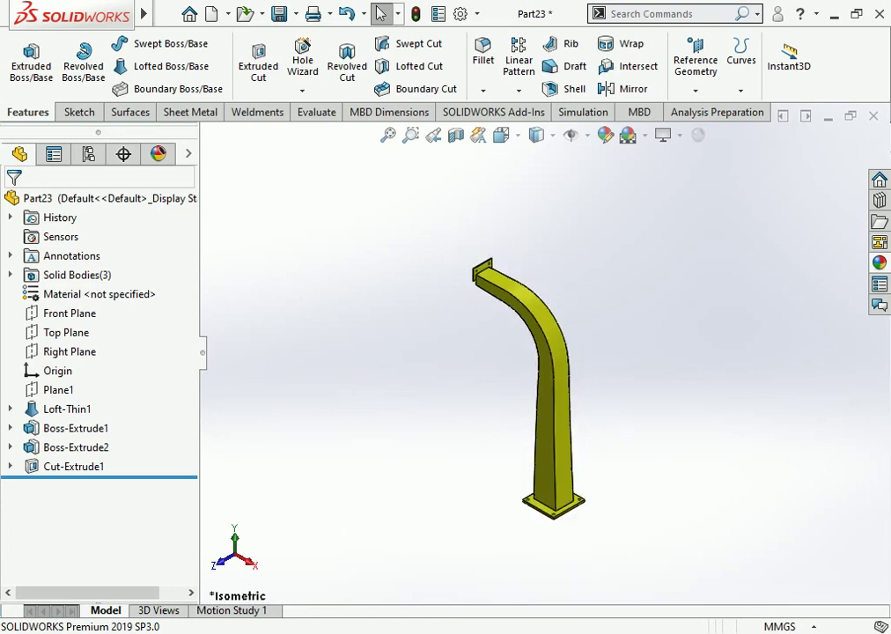
{"action": "scroll", "coordinate": [571, 516], "scroll_direction": "down", "scroll_amount": 2}
{"action": "scroll", "coordinate": [507, 257], "scroll_direction": "up", "scroll_amount": 1}
{"action": "scroll", "coordinate": [507, 257], "scroll_direction": "down", "scroll_amount": 1}
{"action": "scroll", "coordinate": [516, 254], "scroll_direction": "down", "scroll_amount": 1}
{"action": "scroll", "coordinate": [516, 253], "scroll_direction": "up", "scroll_amount": 1}
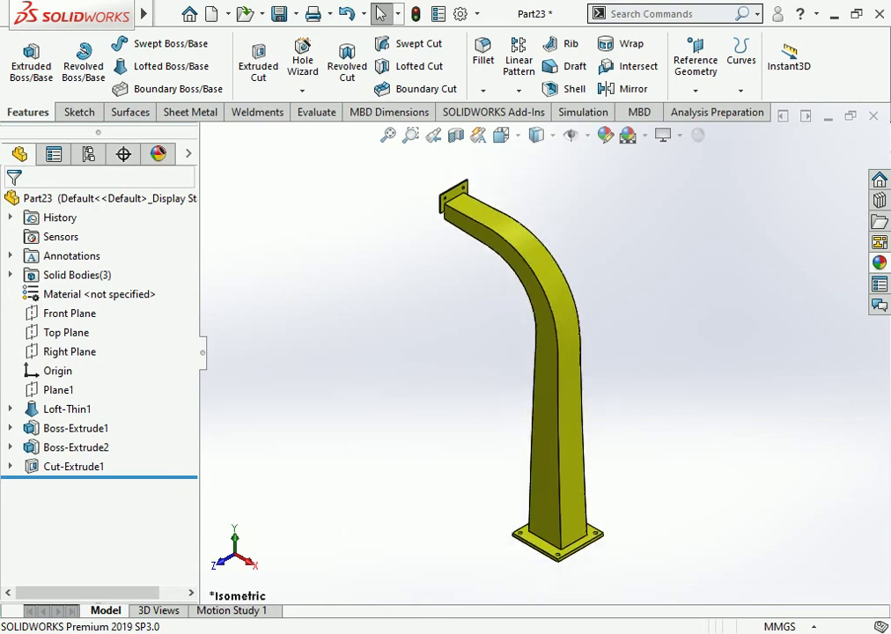
{"action": "scroll", "coordinate": [516, 253], "scroll_direction": "down", "scroll_amount": 1}
{"action": "scroll", "coordinate": [516, 254], "scroll_direction": "up", "scroll_amount": 1}
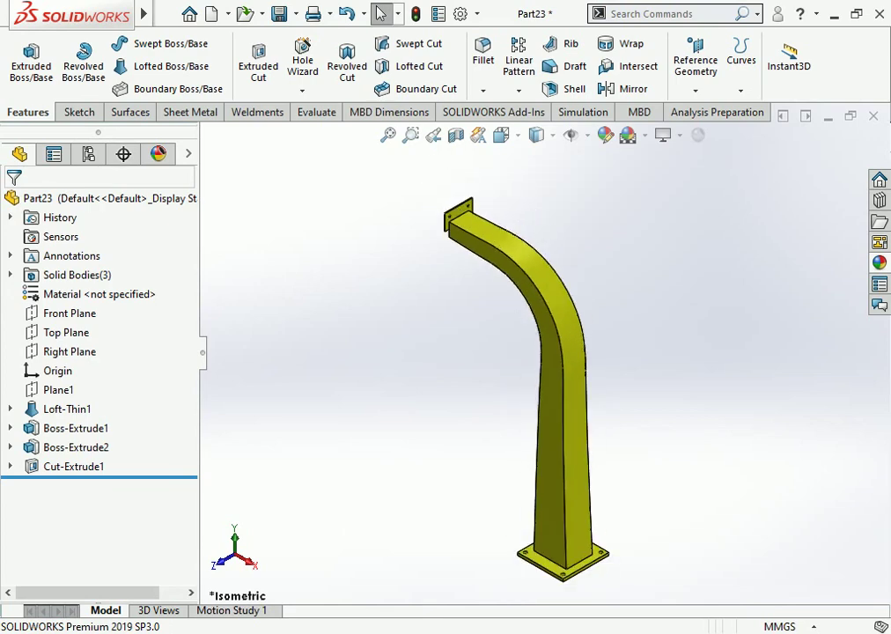